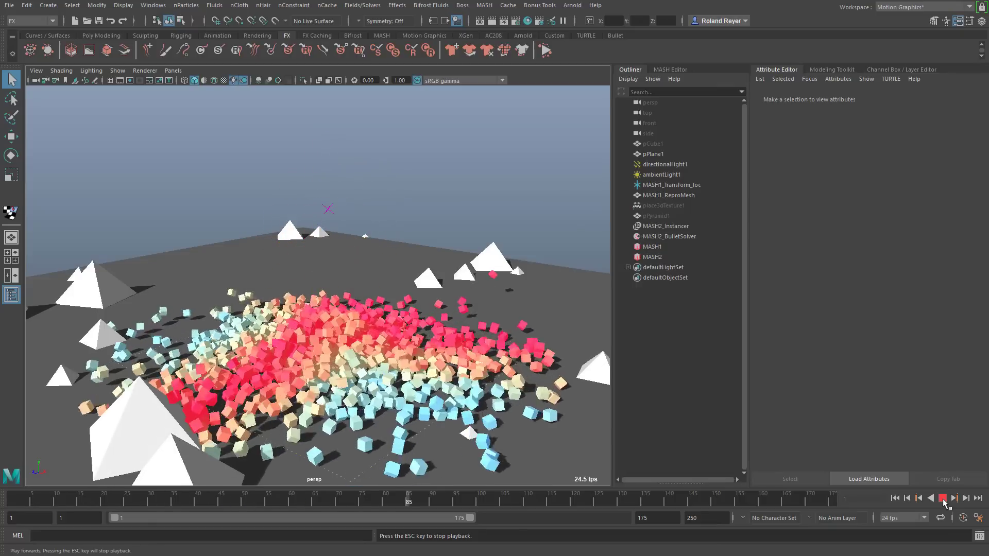
# Step: Stop playback, select the cube and create a MASH network from it
pyautogui.click(943, 499)
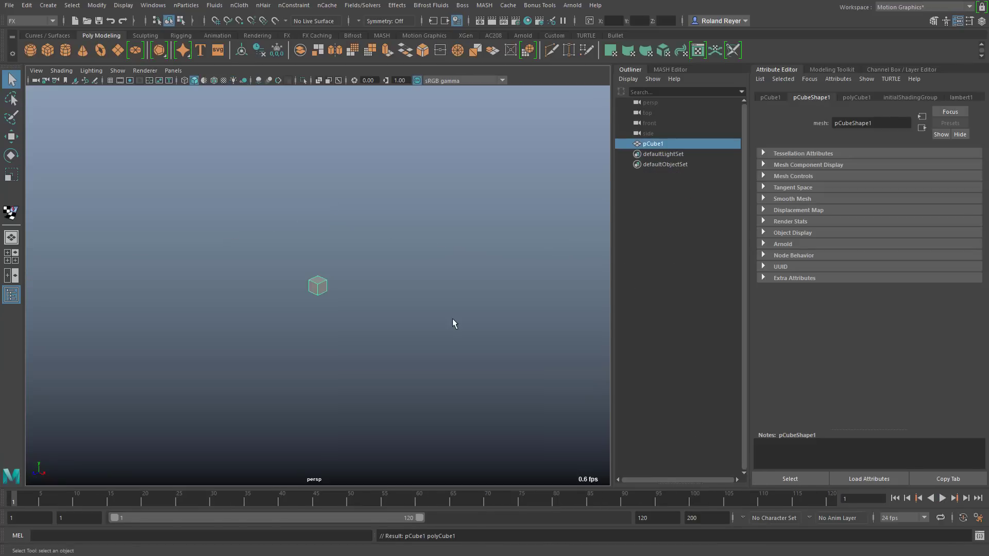
pyautogui.moveTo(274, 263); pyautogui.dragTo(374, 355)
pyautogui.click(670, 69)
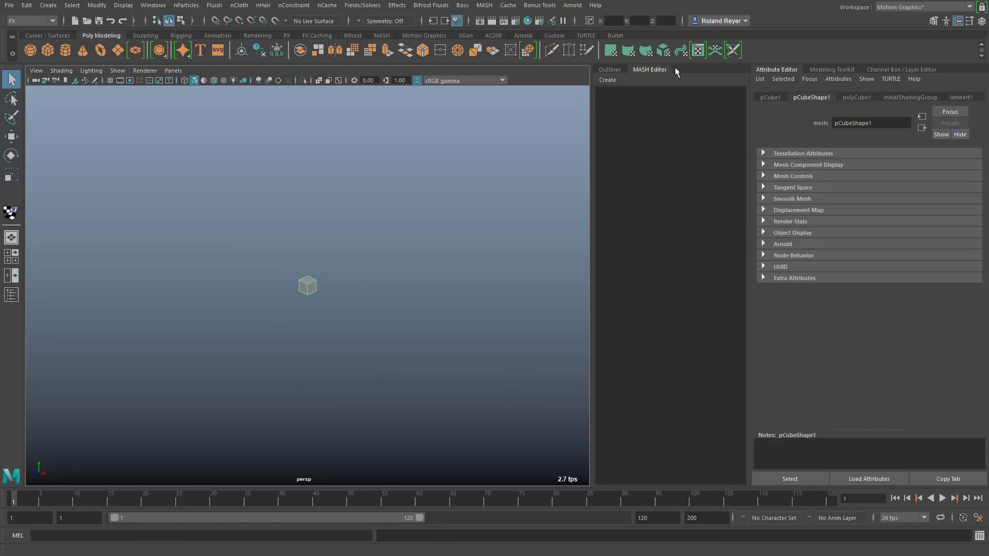
pyautogui.click(608, 80)
pyautogui.click(625, 91)
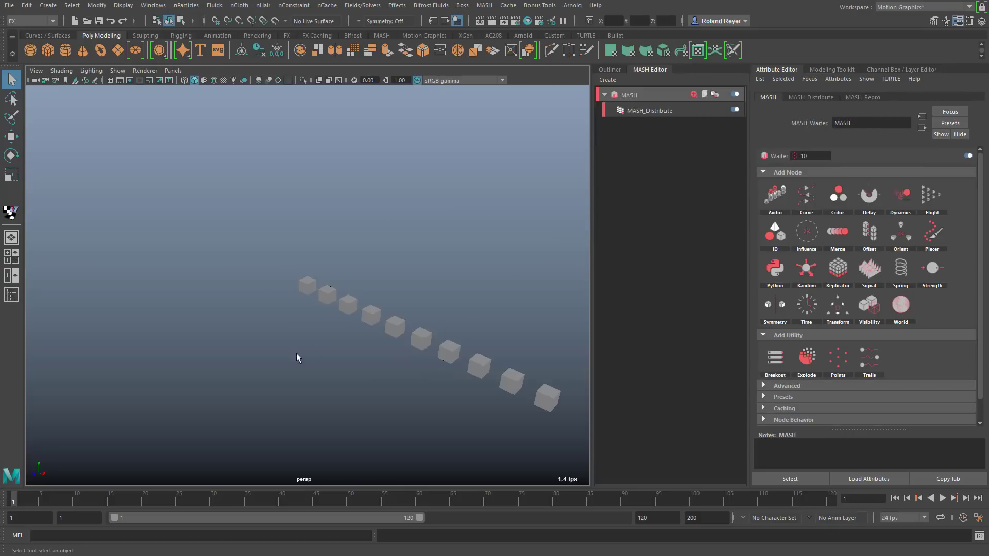
# Step: Set the MASH Distribute node's distribution type to Grid
pyautogui.keyDown('alt'); pyautogui.moveTo(298, 354); pyautogui.dragTo(368, 360); pyautogui.keyUp('alt')
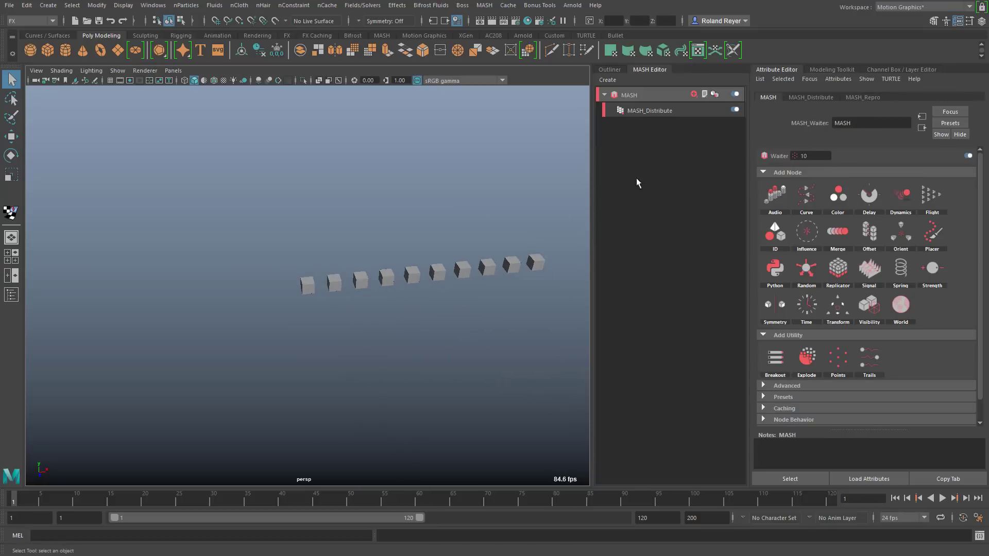
pyautogui.click(664, 111)
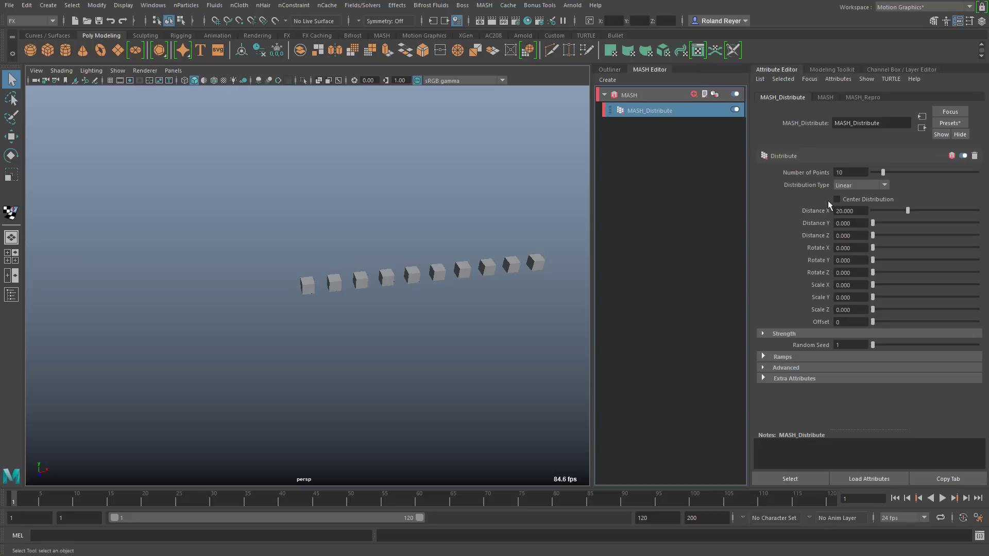
pyautogui.click(851, 185)
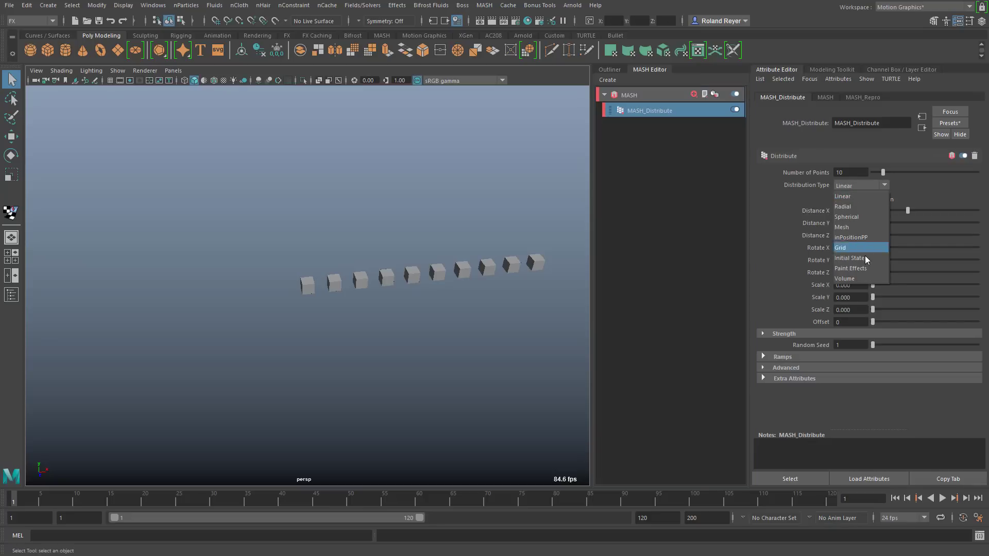
pyautogui.click(851, 248)
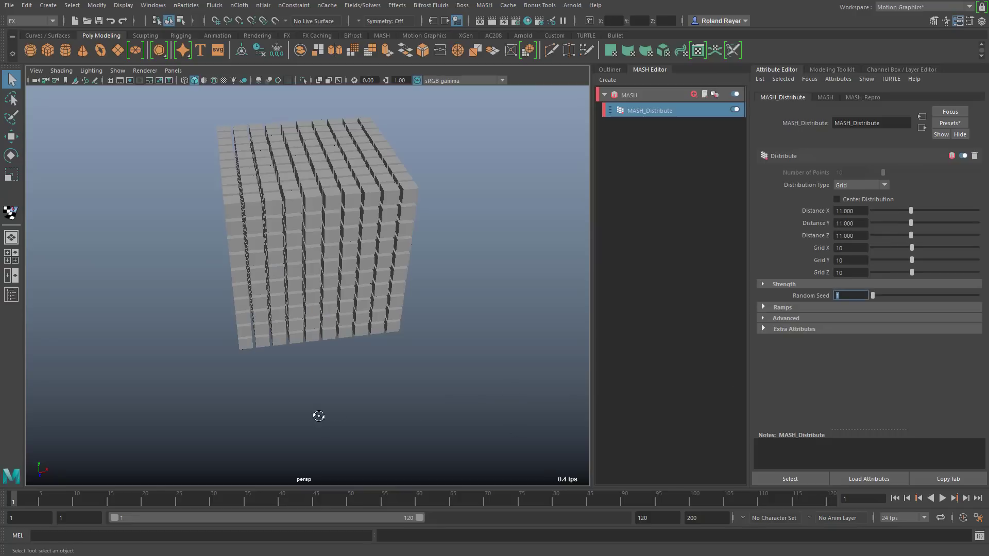
# Step: Add a Dynamics node to the MASH network
pyautogui.keyDown('alt'); pyautogui.moveTo(318, 416); pyautogui.dragTo(361, 405); pyautogui.keyUp('alt')
pyautogui.click(694, 94)
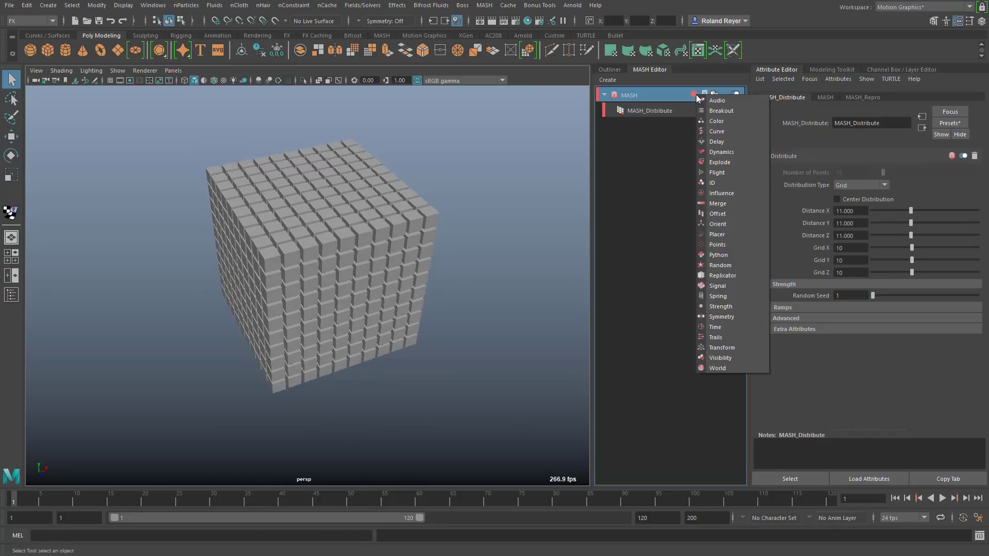
pyautogui.click(732, 153)
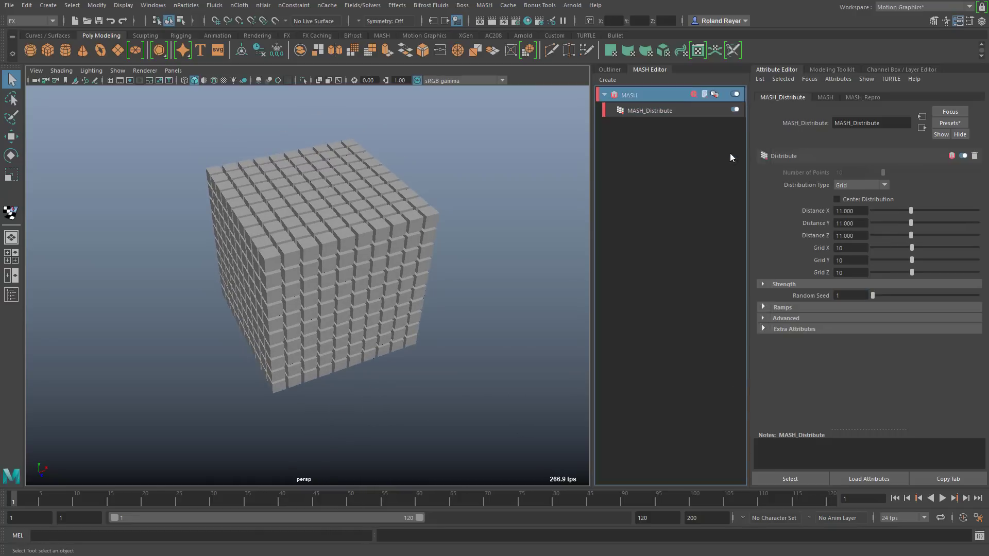
# Step: Set the playback end time to 1200, play the fall, then stop and rewind
pyautogui.keyDown('alt'); pyautogui.moveTo(489, 376); pyautogui.dragTo(417, 304); pyautogui.keyUp('alt')
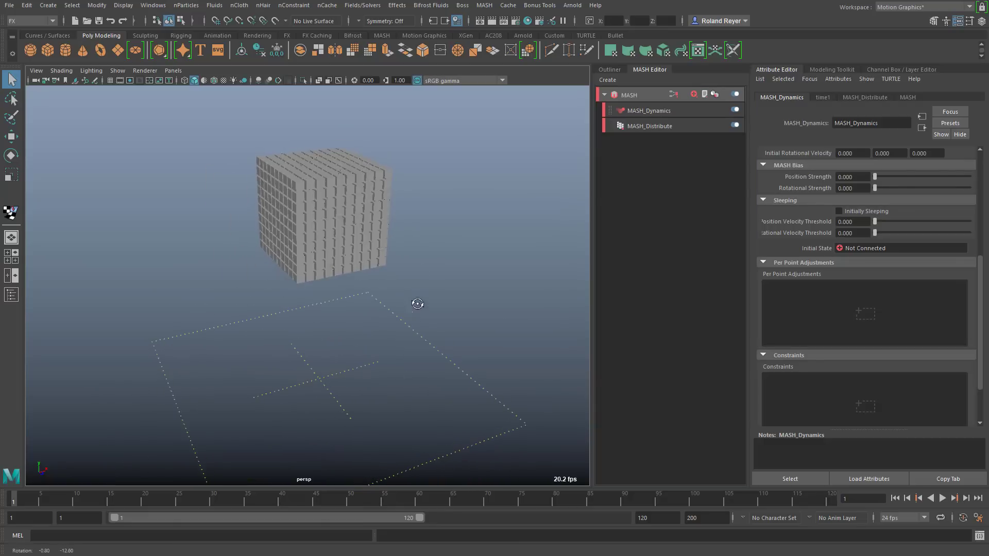
pyautogui.click(660, 518)
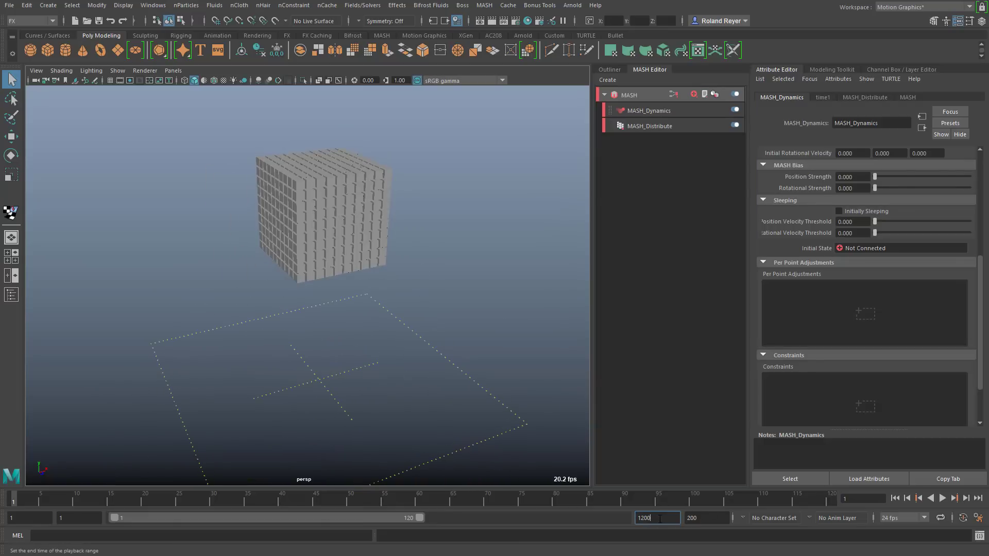
pyautogui.write('0')
pyautogui.press('Return')
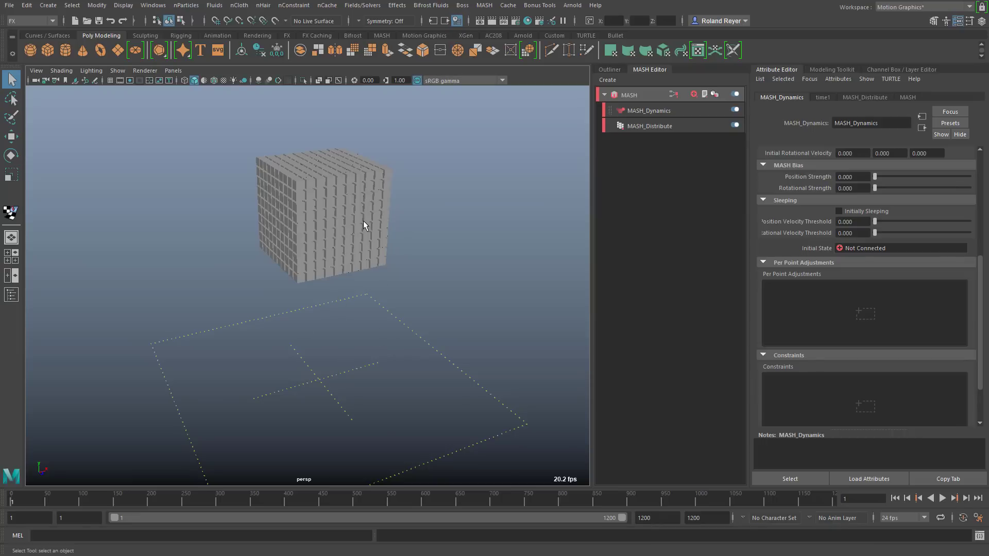
pyautogui.click(943, 499)
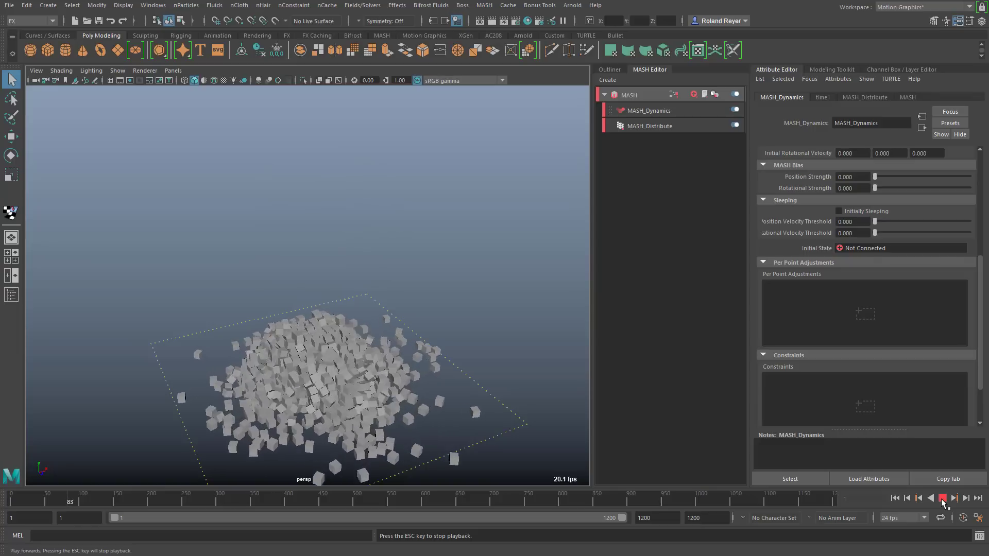
pyautogui.click(942, 498)
pyautogui.click(894, 499)
pyautogui.keyDown('alt'); pyautogui.moveTo(405, 312); pyautogui.dragTo(363, 295); pyautogui.keyUp('alt')
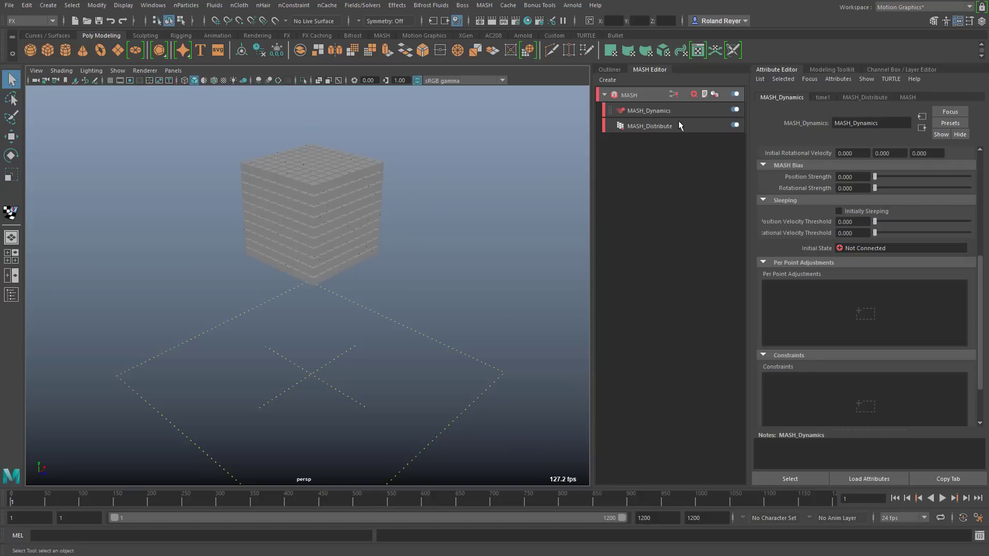
# Step: Add a MASH Transform node and move it below MASH_Dynamics
pyautogui.click(694, 94)
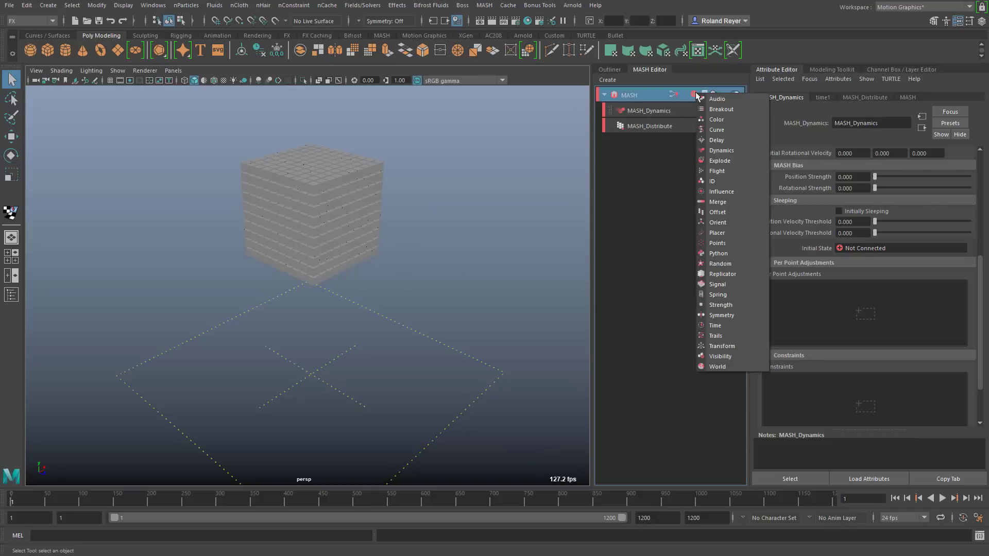
pyautogui.click(727, 345)
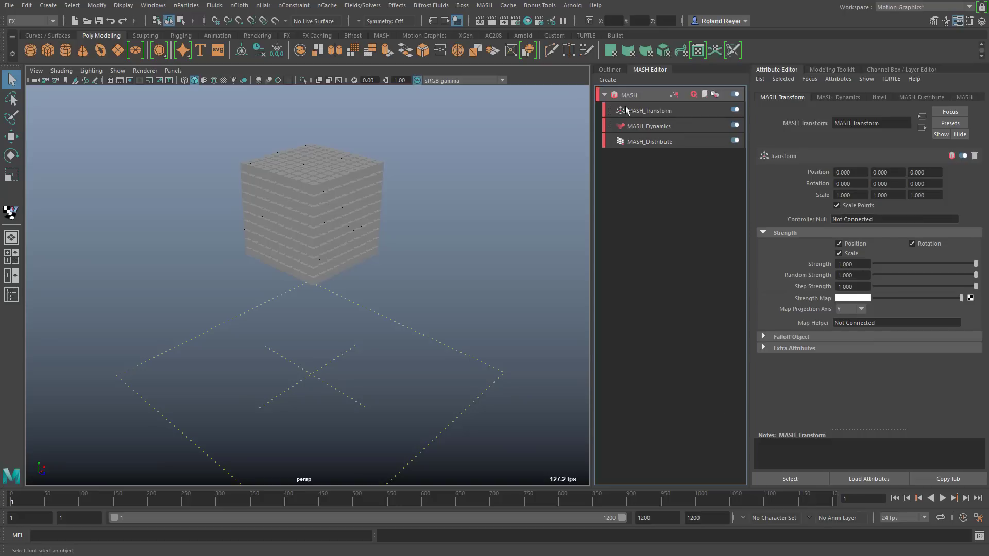
pyautogui.click(647, 111)
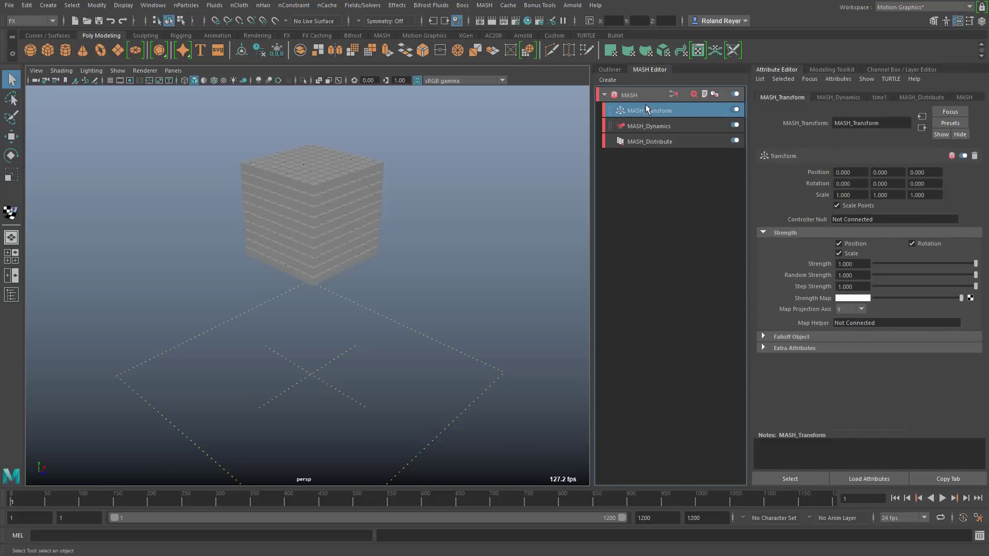
pyautogui.moveTo(647, 109); pyautogui.dragTo(653, 134)
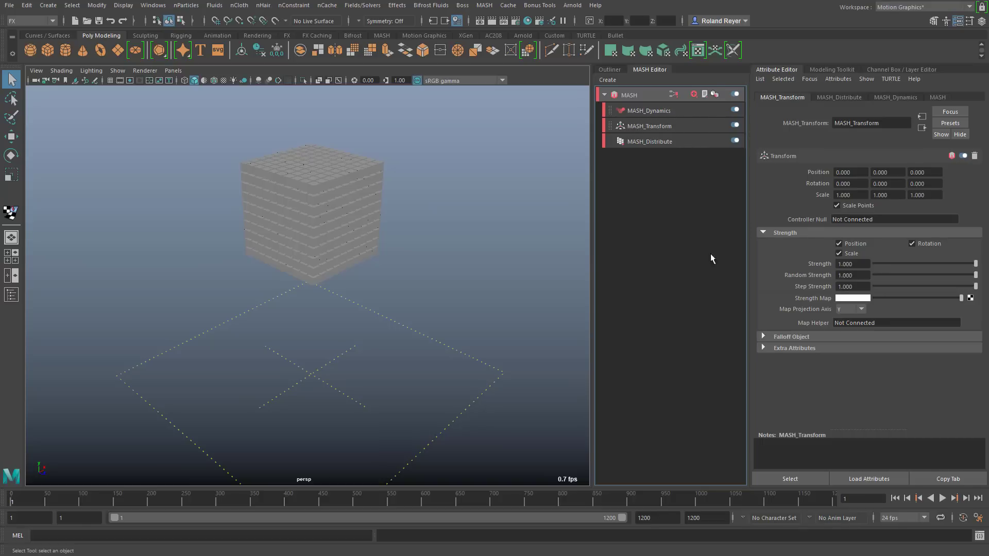
pyautogui.click(887, 173)
pyautogui.click(888, 184)
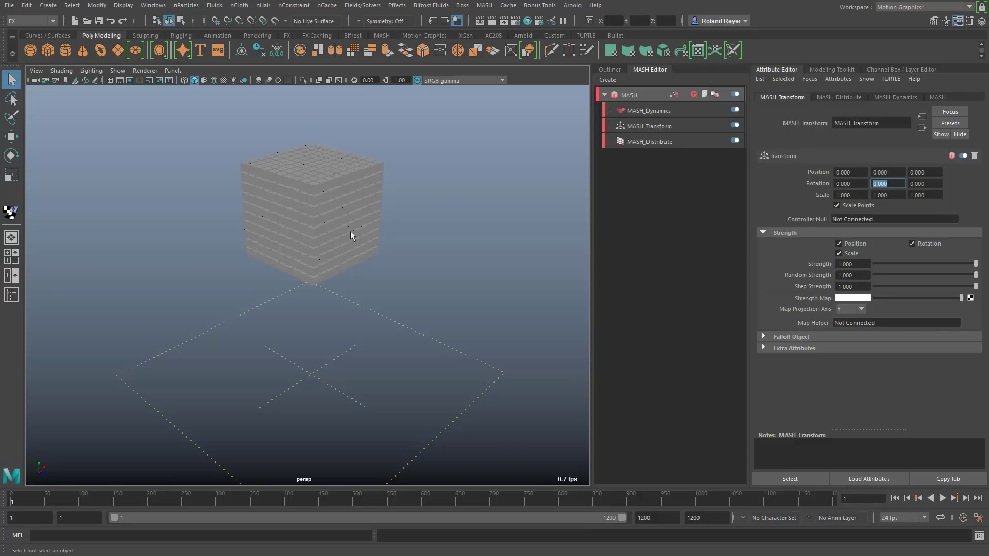
# Step: Create a controller locator for the Transform node and rotate it to tilt the cube grid
pyautogui.rightClick(862, 220)
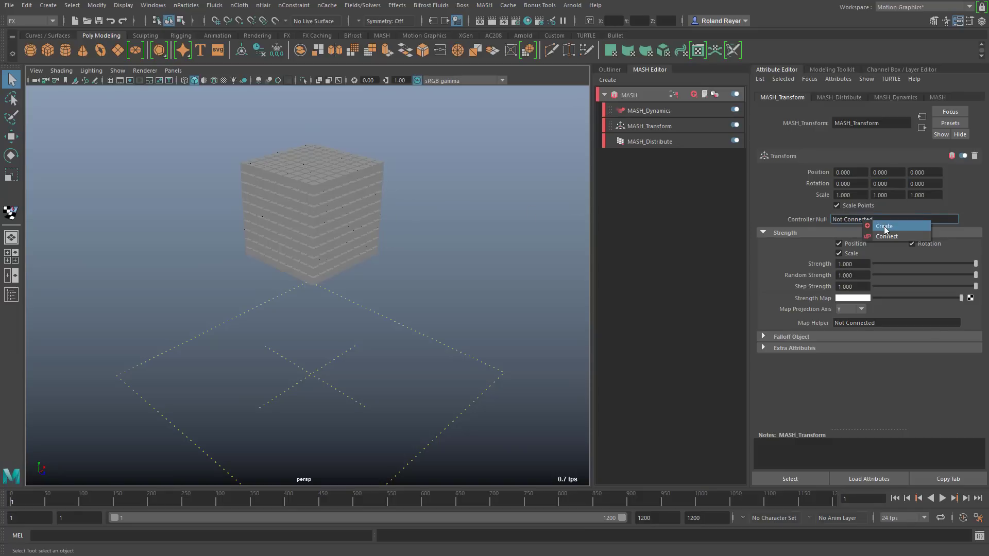
pyautogui.click(885, 229)
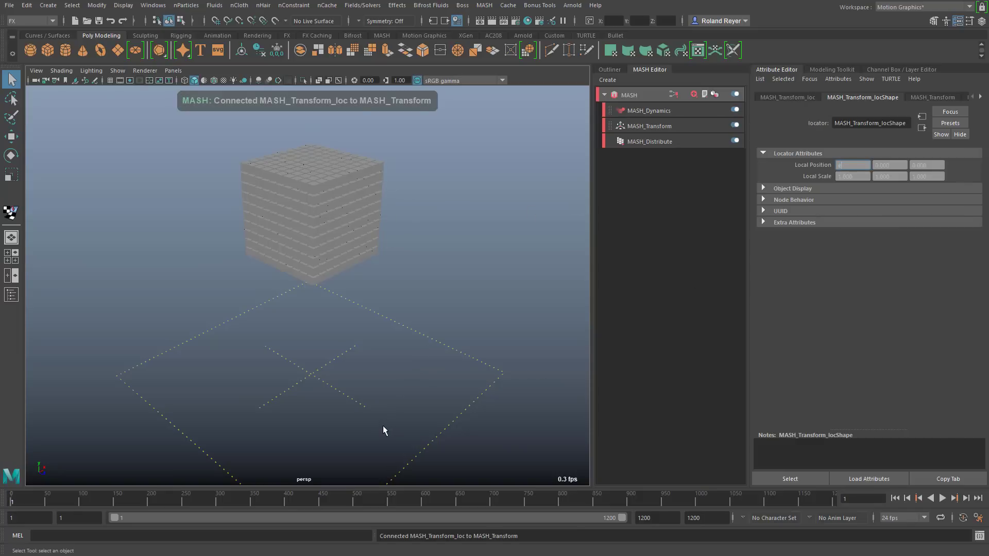
pyautogui.write('e')
pyautogui.press('Return')
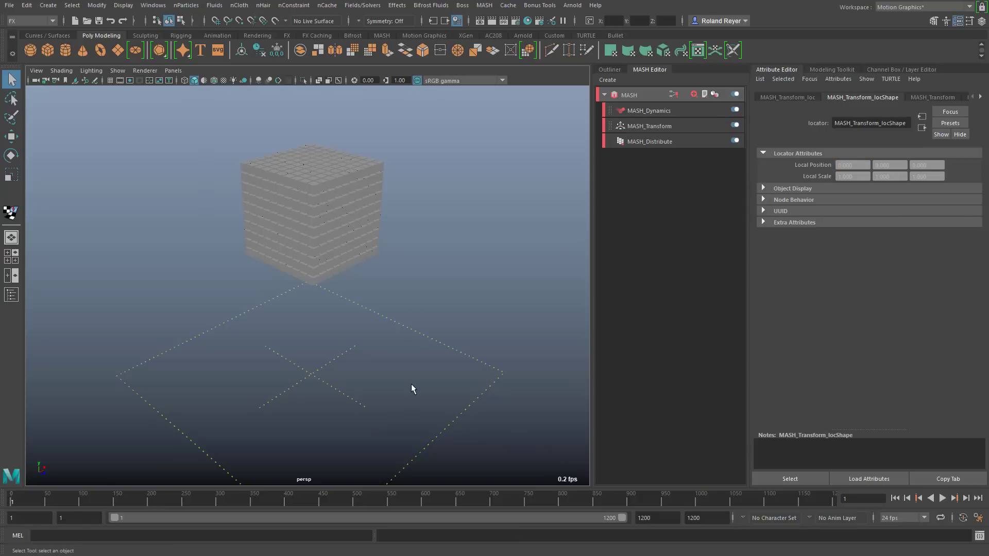
pyautogui.press('e')
pyautogui.moveTo(328, 231); pyautogui.dragTo(407, 384)
pyautogui.press('q')
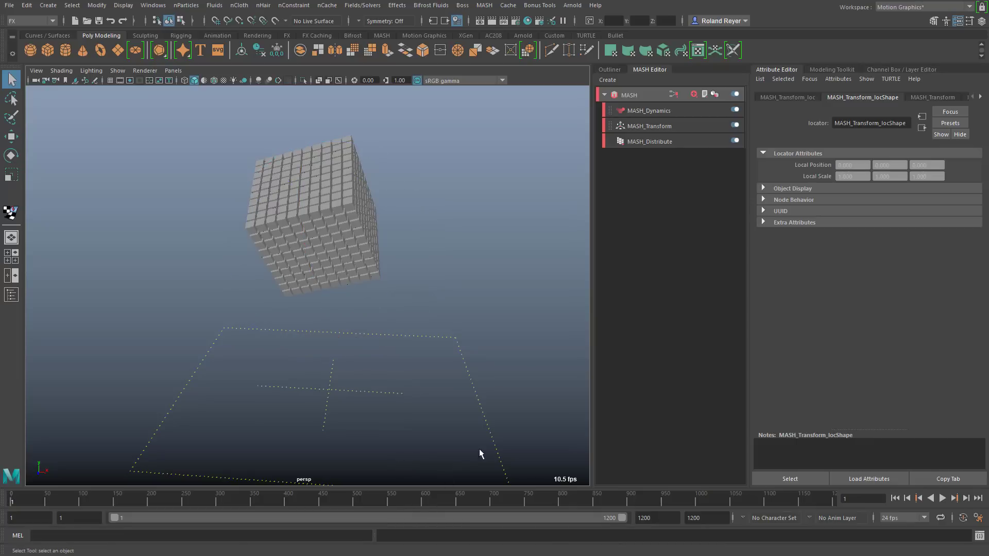
# Step: Play the simulation to test the tilted fall, then stop and rewind to the first frame
pyautogui.click(942, 498)
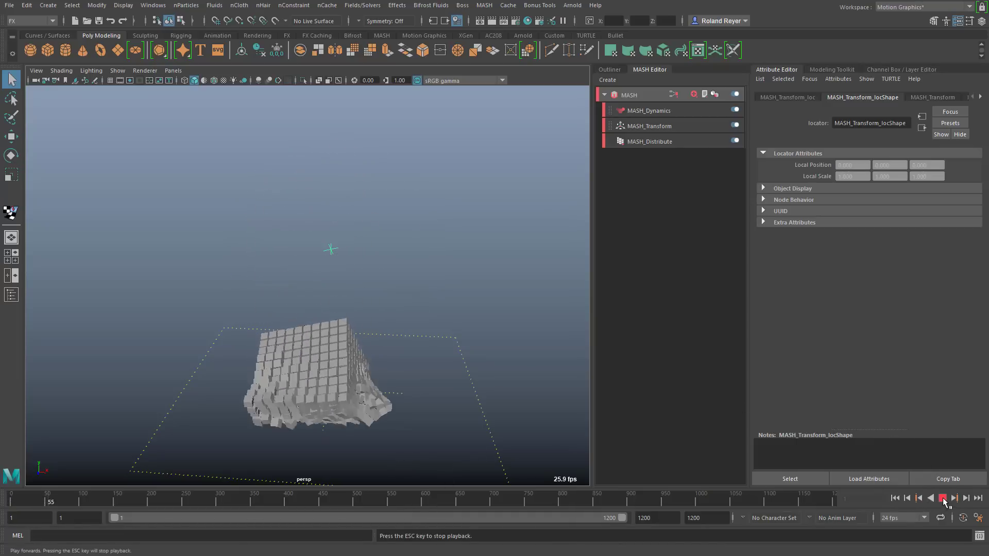
pyautogui.click(940, 498)
pyautogui.click(895, 498)
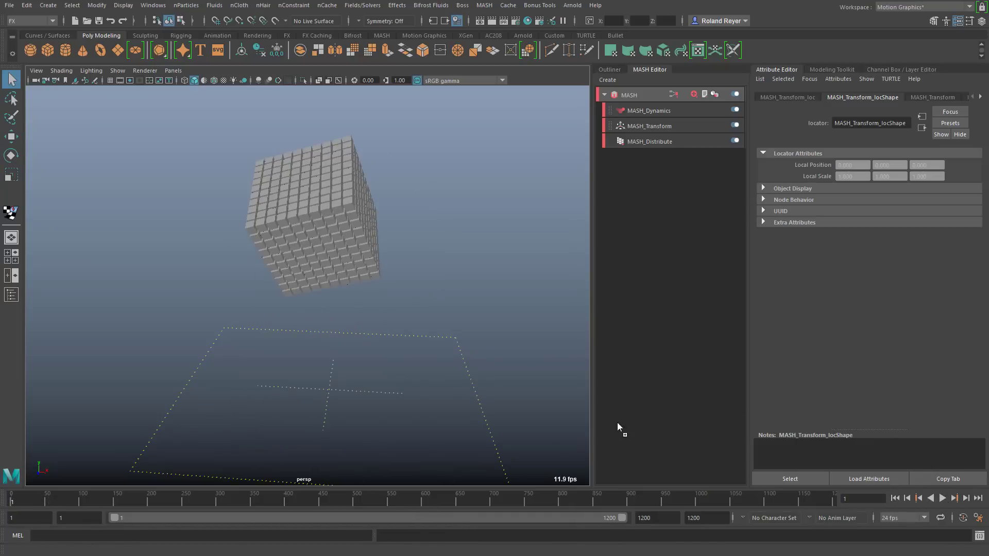
pyautogui.keyDown('alt'); pyautogui.moveTo(539, 409); pyautogui.dragTo(437, 386); pyautogui.keyUp('alt')
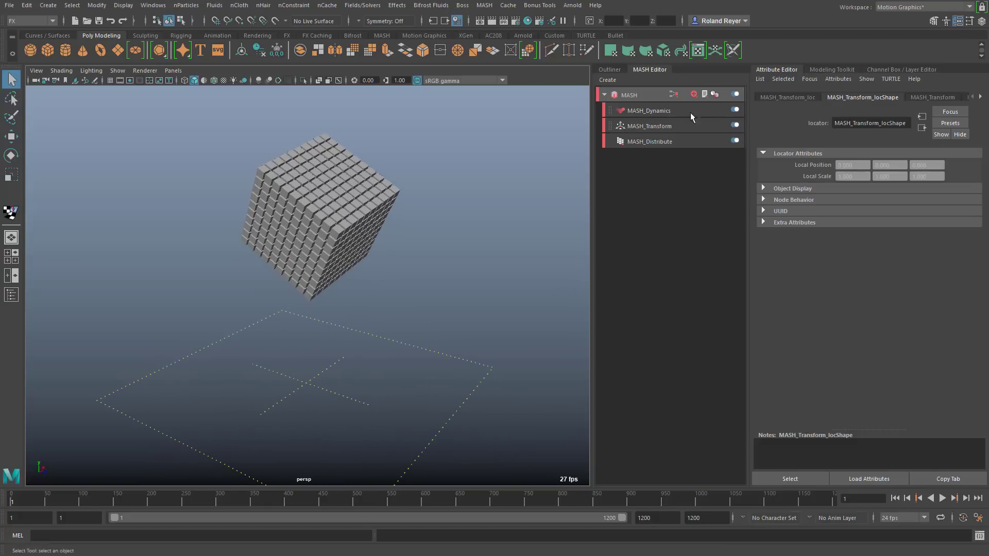
# Step: Add a MASH Color node and place it between Transform and Distribute
pyautogui.click(695, 96)
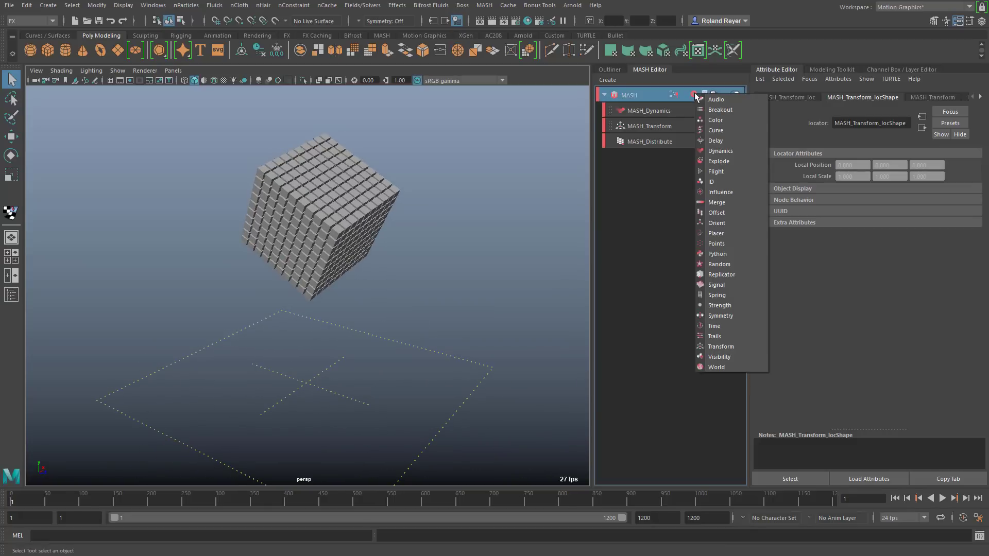
pyautogui.click(712, 124)
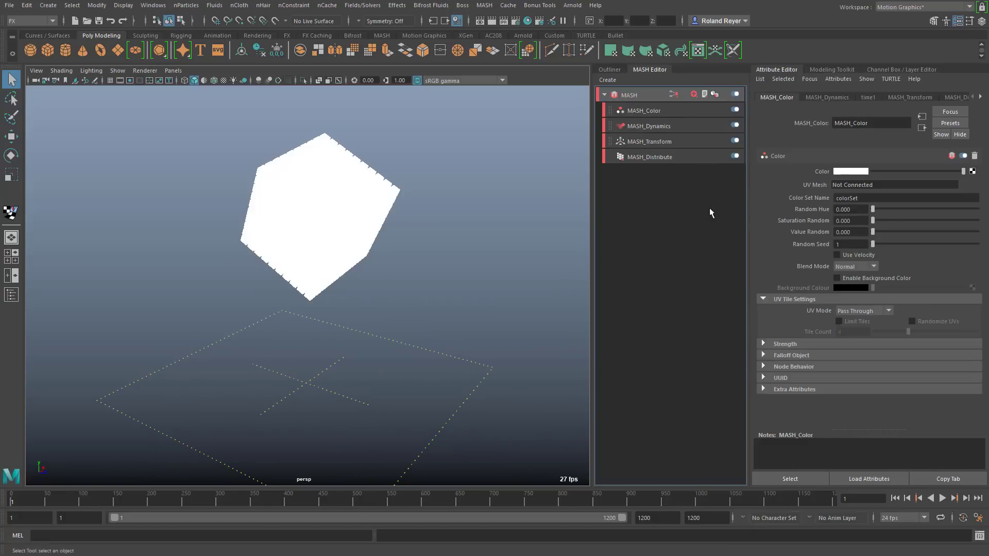
pyautogui.click(653, 110)
pyautogui.moveTo(650, 103); pyautogui.dragTo(656, 150)
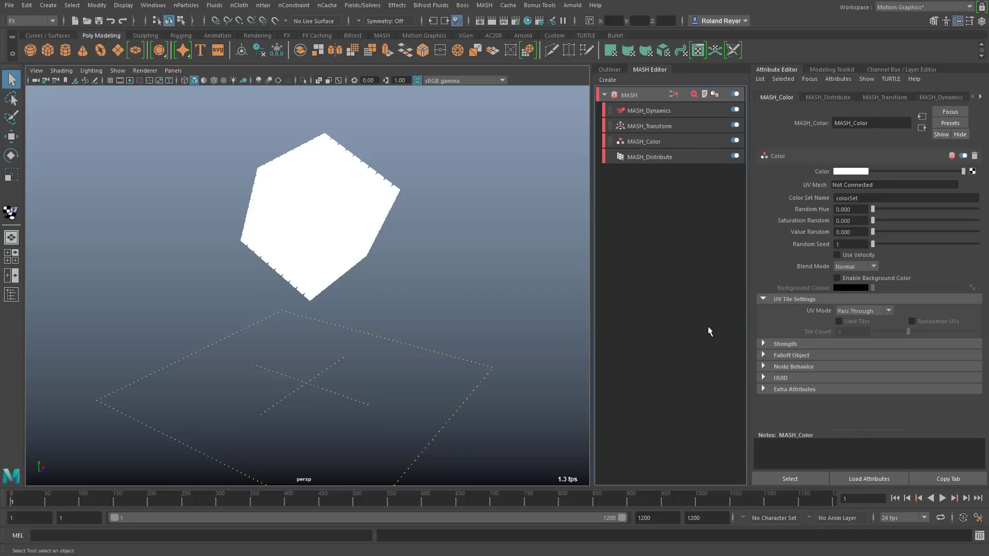
# Step: Drive the cube colours with a Crater texture
pyautogui.click(973, 172)
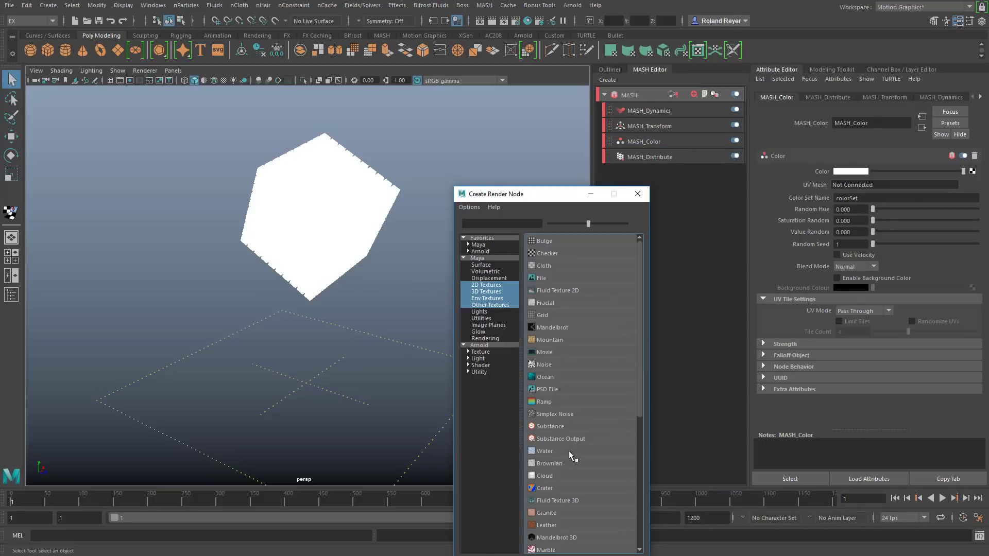
pyautogui.click(544, 488)
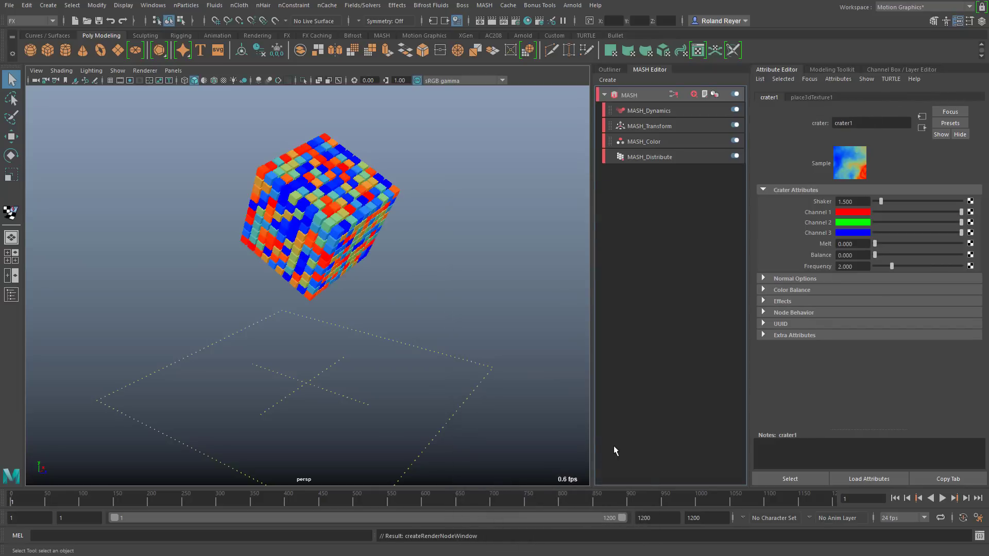
pyautogui.click(471, 277)
pyautogui.keyDown('alt'); pyautogui.moveTo(471, 277); pyautogui.dragTo(368, 345); pyautogui.keyUp('alt')
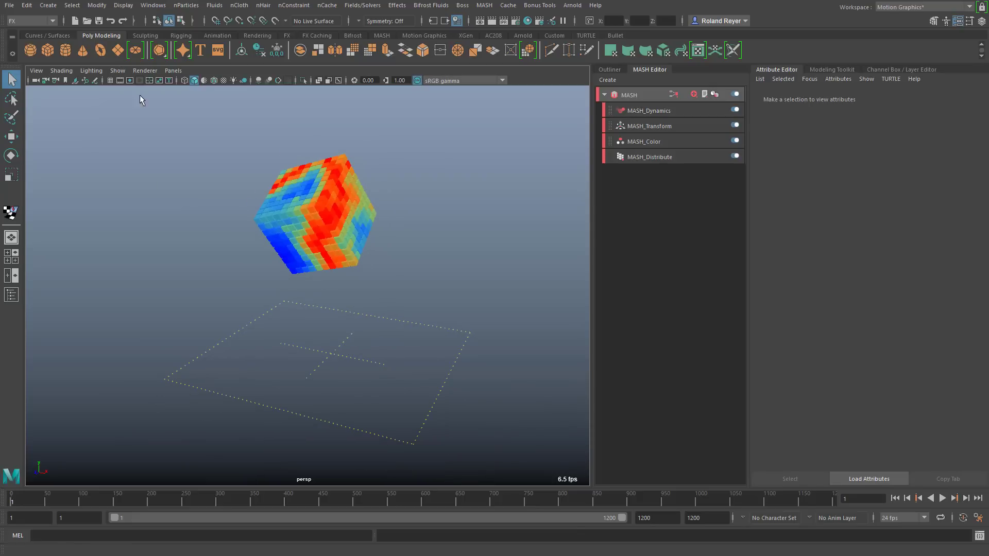
# Step: Create a polygon plane, scale it into a large ground and set Translate Y to -20
pyautogui.click(426, 410)
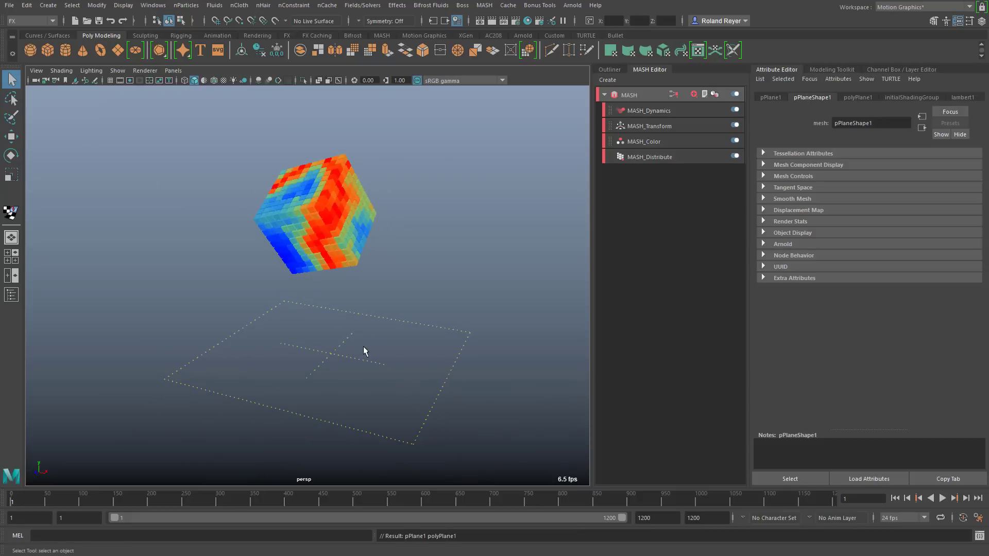
pyautogui.press('r')
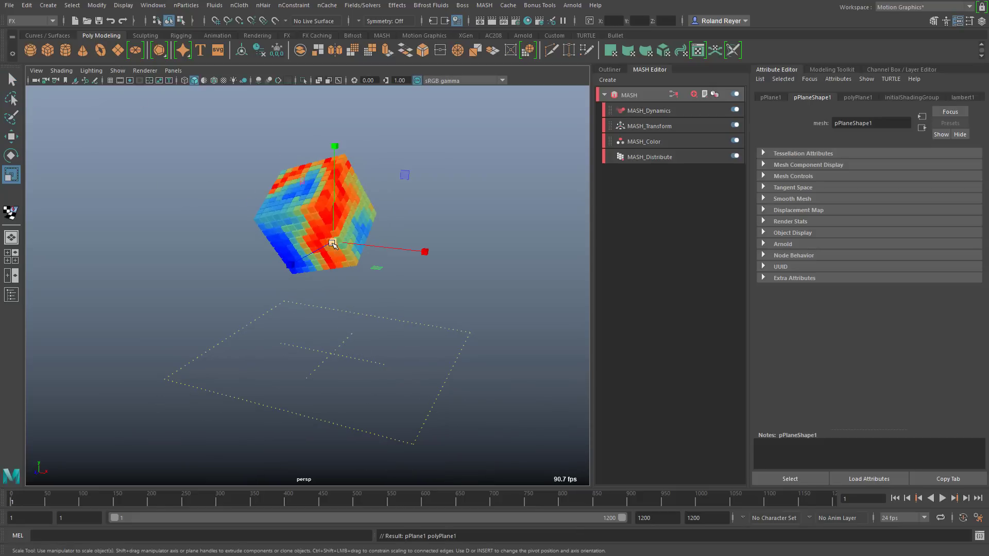
pyautogui.moveTo(333, 242); pyautogui.dragTo(547, 250)
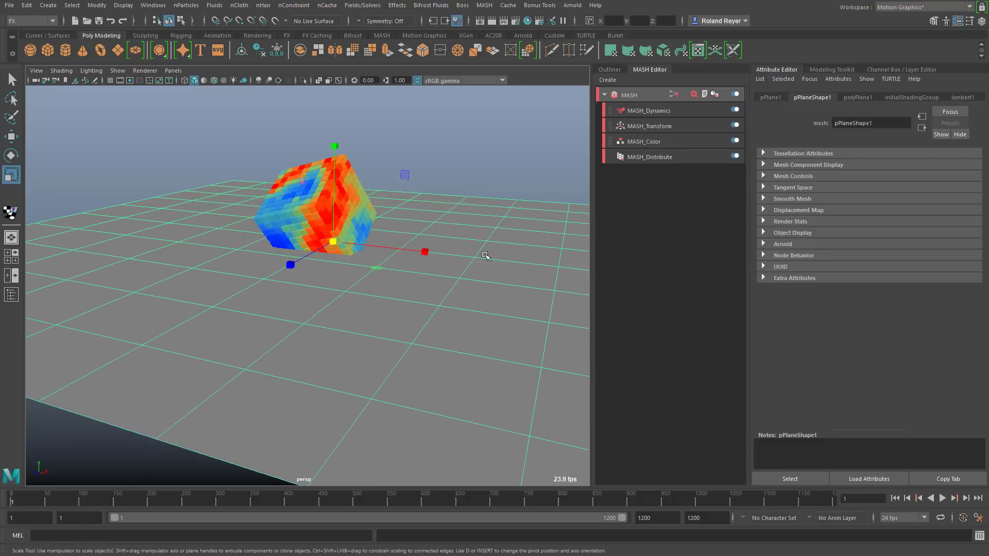
pyautogui.click(772, 97)
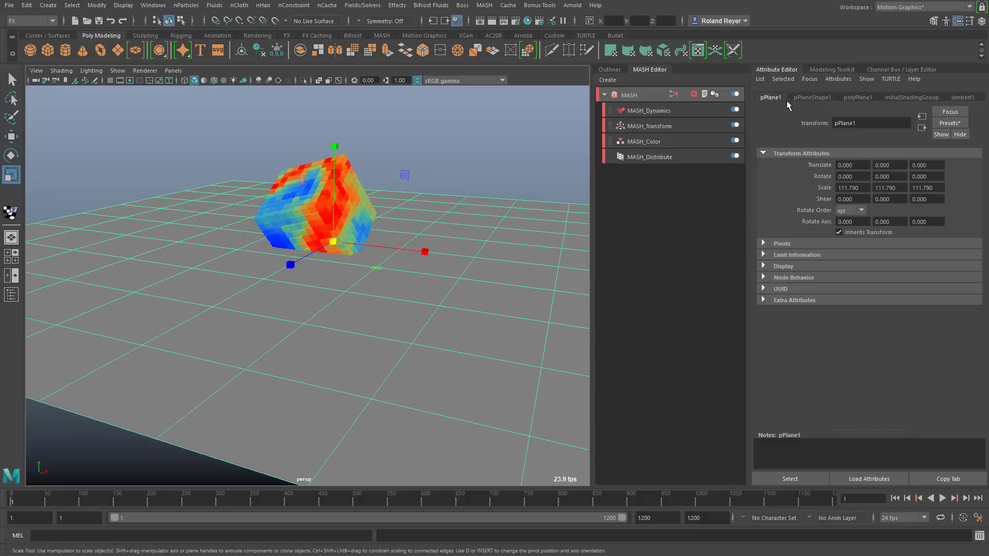
pyautogui.click(900, 164)
pyautogui.write('-20')
pyautogui.press('Return')
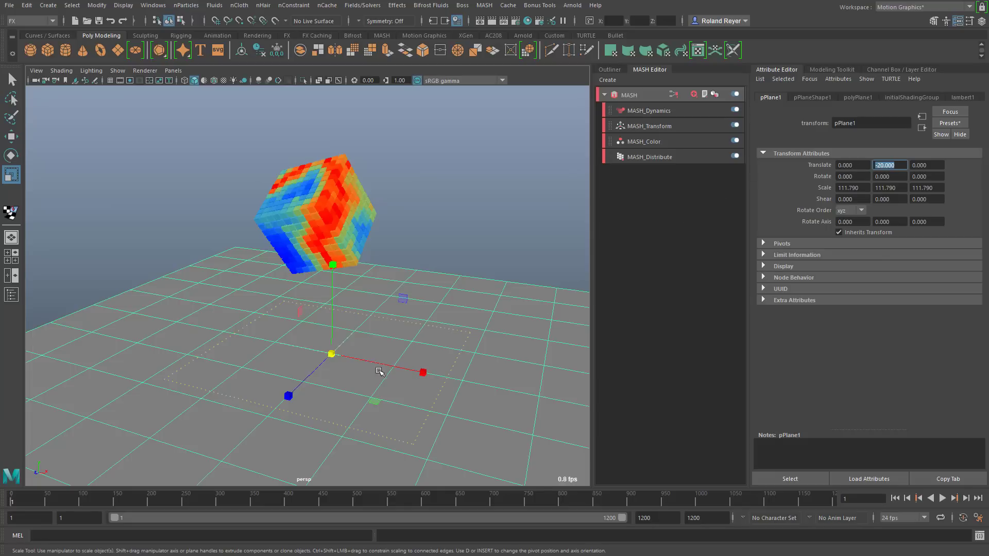
# Step: Check the Bullet solver's Ground Position and Gravity Y values, then create a polygon cylinder
pyautogui.click(610, 69)
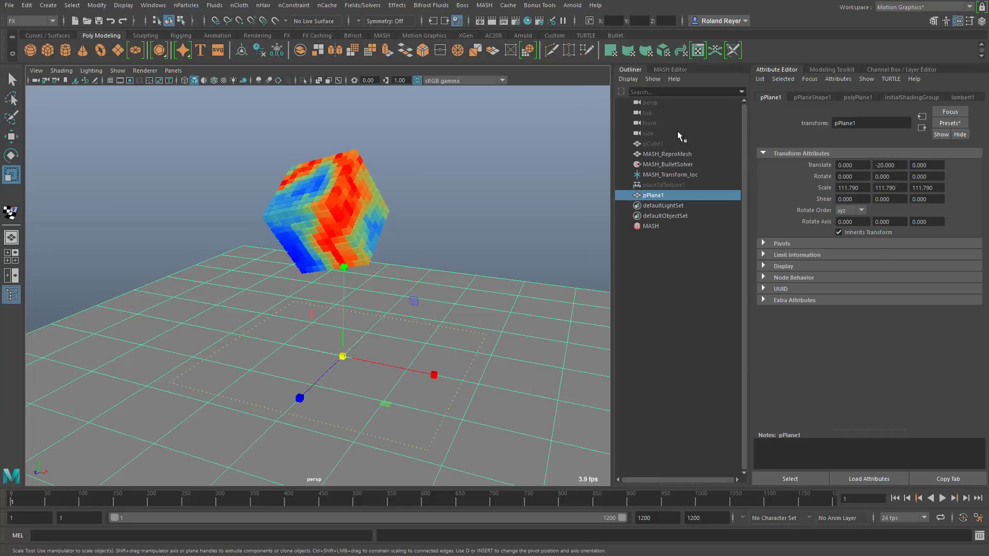
pyautogui.click(675, 163)
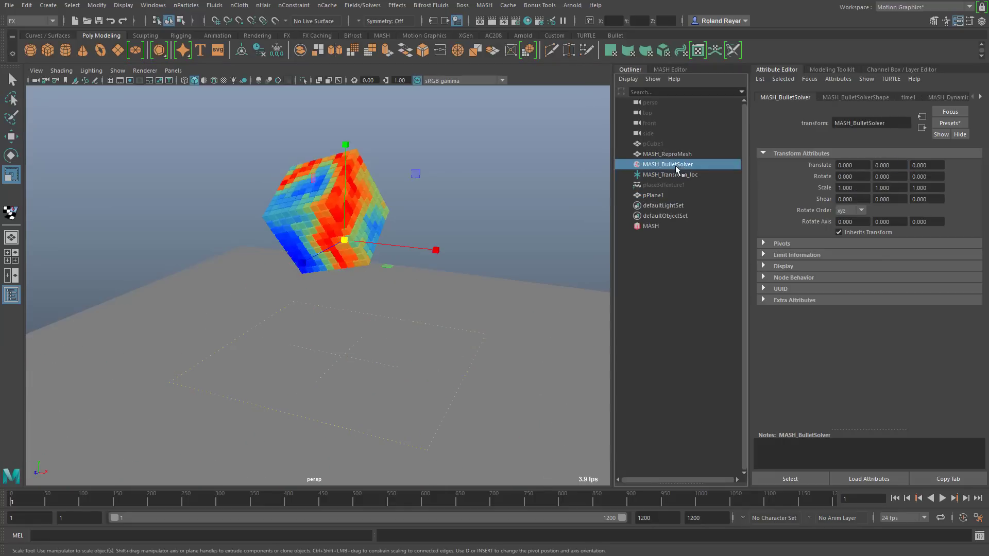
pyautogui.click(841, 97)
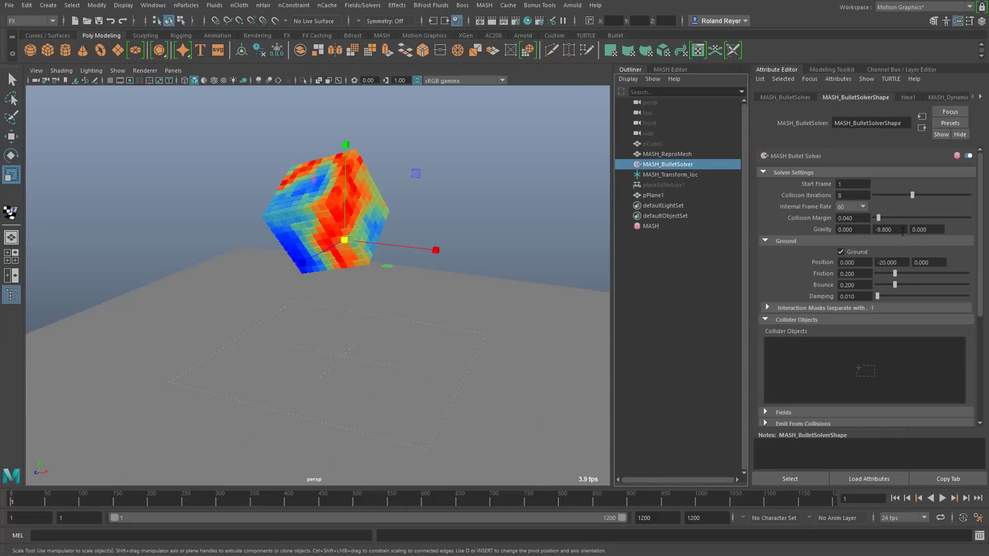
pyautogui.click(892, 263)
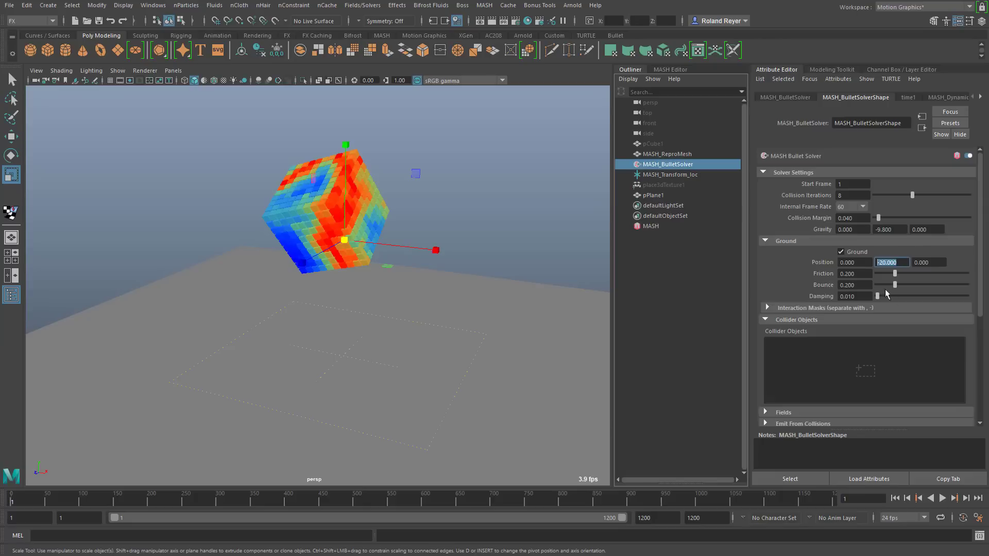
pyautogui.click(902, 230)
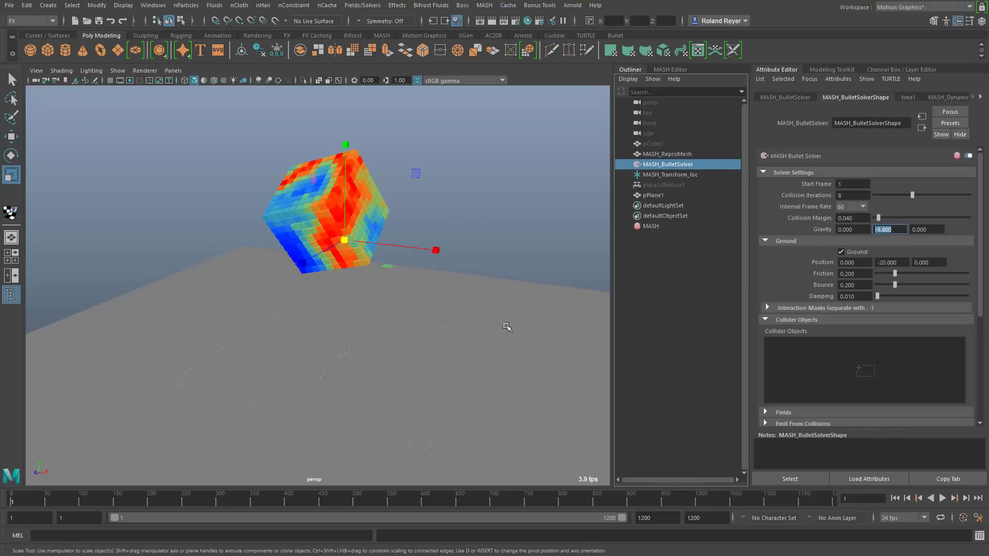
pyautogui.click(117, 157)
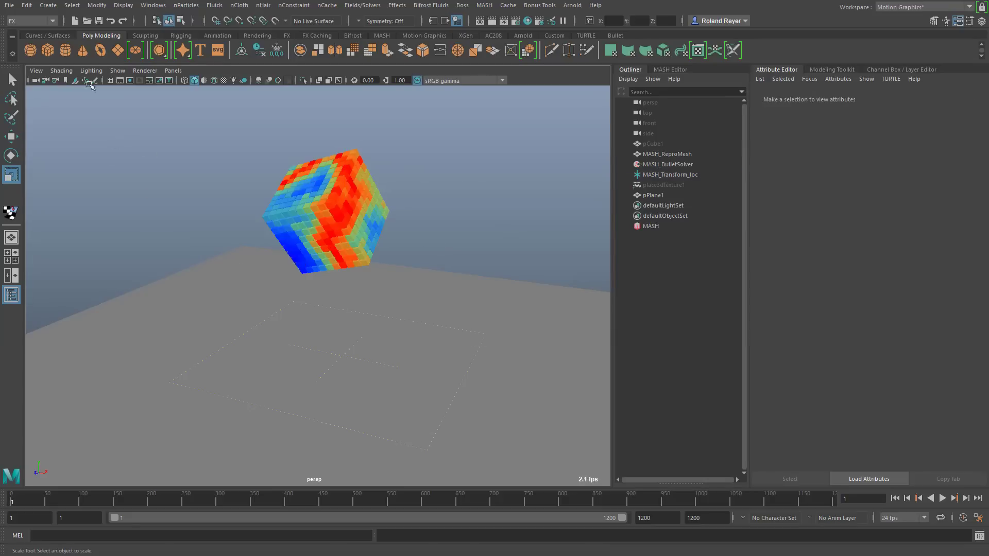
pyautogui.click(65, 50)
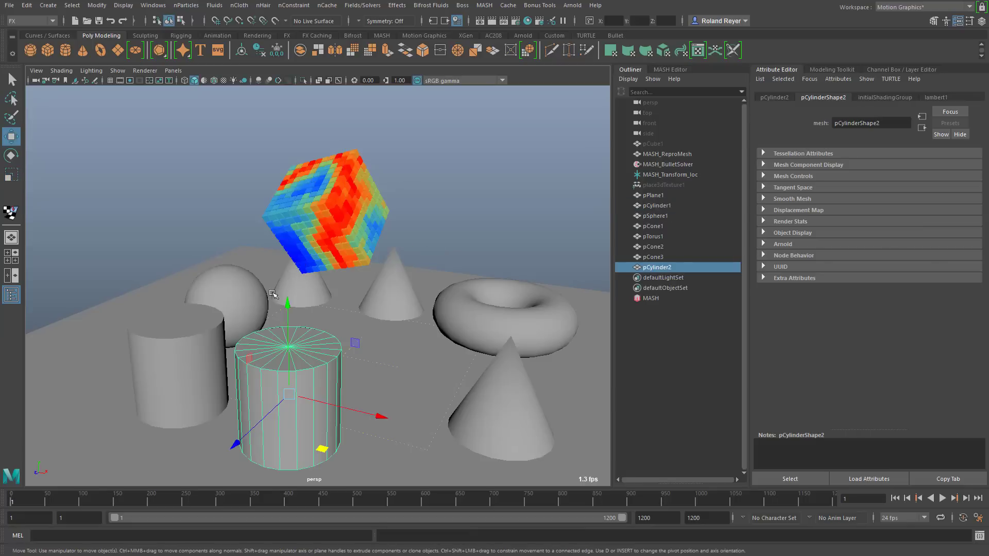
# Step: Orbit the view to inspect the new obstacles around the ground
pyautogui.keyDown('alt'); pyautogui.moveTo(426, 338); pyautogui.dragTo(363, 337); pyautogui.keyUp('alt')
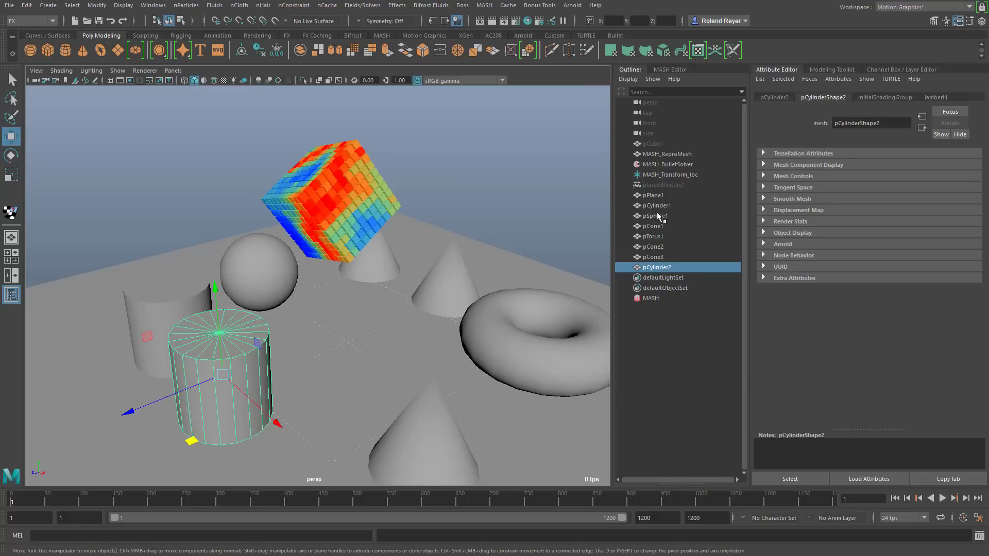
# Step: Add pCylinder1, pSphere1, pCone1 and pTorus1 to the Bullet solver's Collider Objects list
pyautogui.click(672, 164)
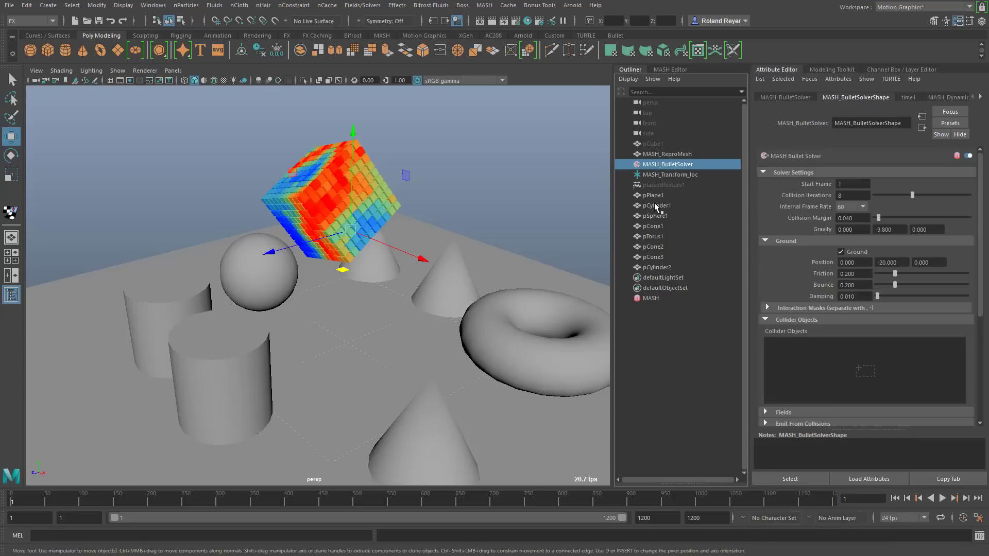
pyautogui.moveTo(869, 376); pyautogui.dragTo(868, 376)
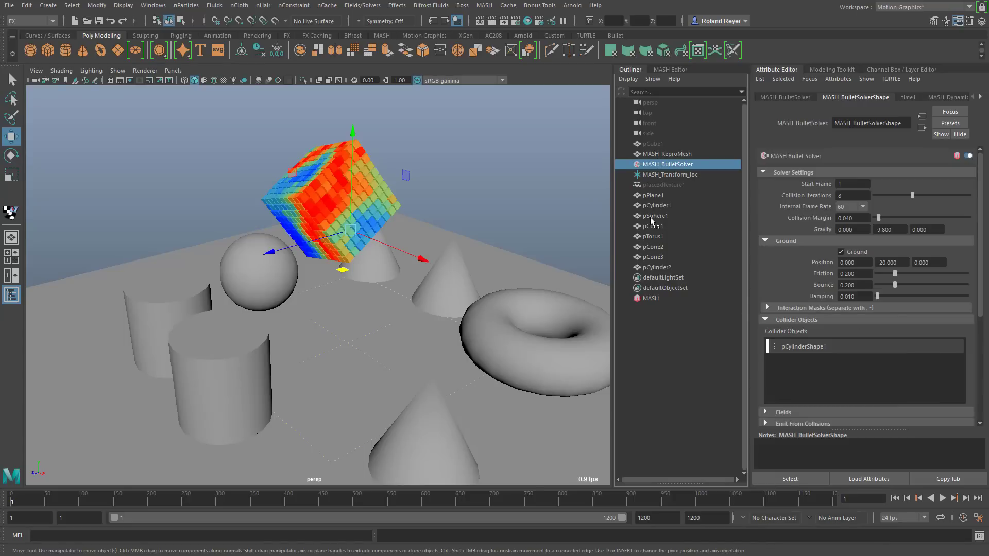
pyautogui.moveTo(807, 359); pyautogui.dragTo(807, 359, button='middle')
pyautogui.moveTo(661, 227); pyautogui.dragTo(829, 382, button='middle')
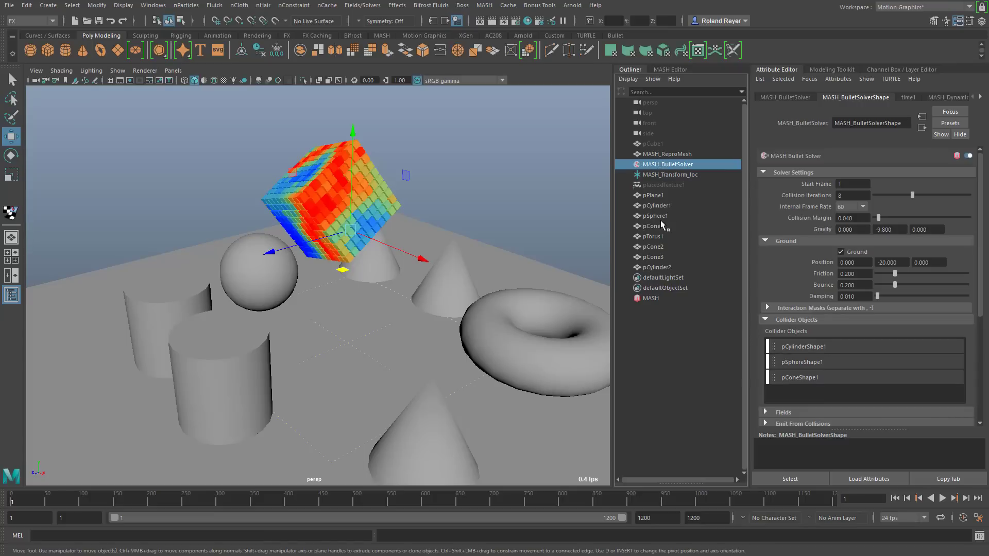
pyautogui.moveTo(661, 224); pyautogui.dragTo(829, 384, button='middle')
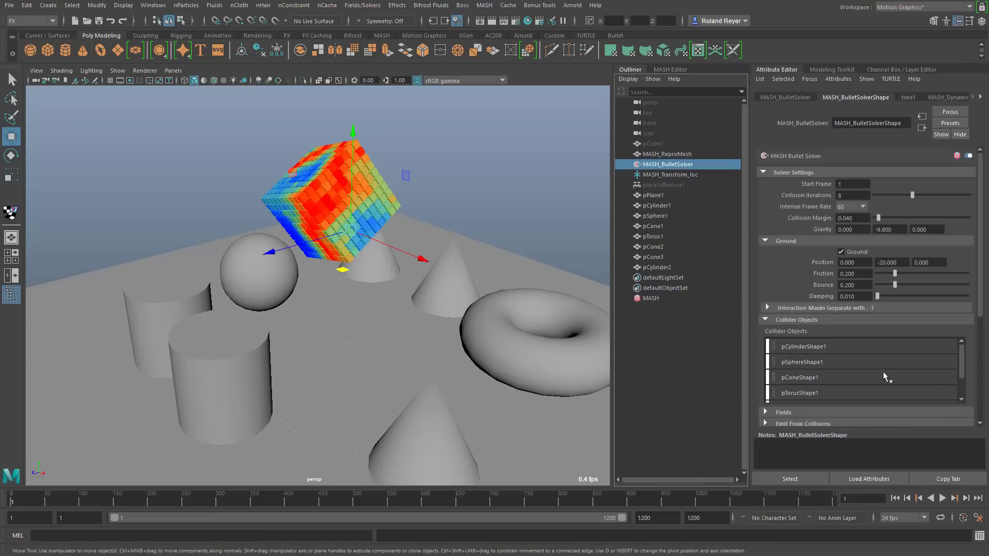
# Step: Play the simulation with screen space ambient occlusion on, then stop and rewind to frame 1
pyautogui.click(942, 498)
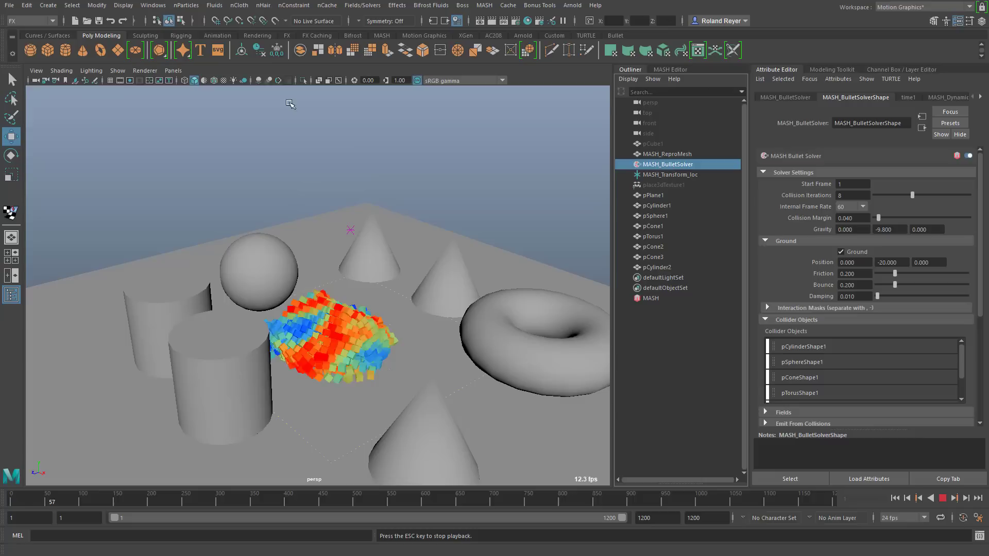
pyautogui.click(259, 80)
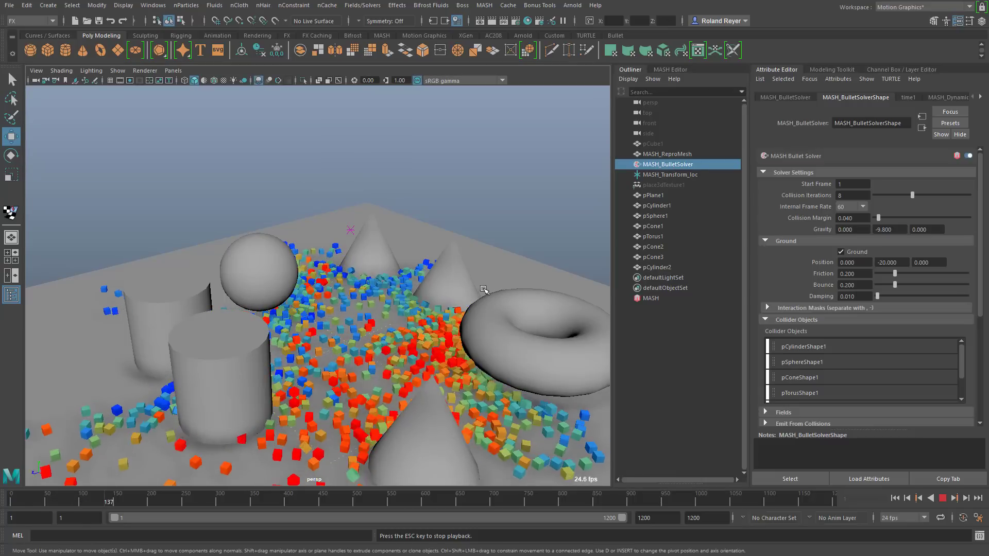
pyautogui.keyDown('alt'); pyautogui.moveTo(494, 317); pyautogui.dragTo(537, 375); pyautogui.keyUp('alt')
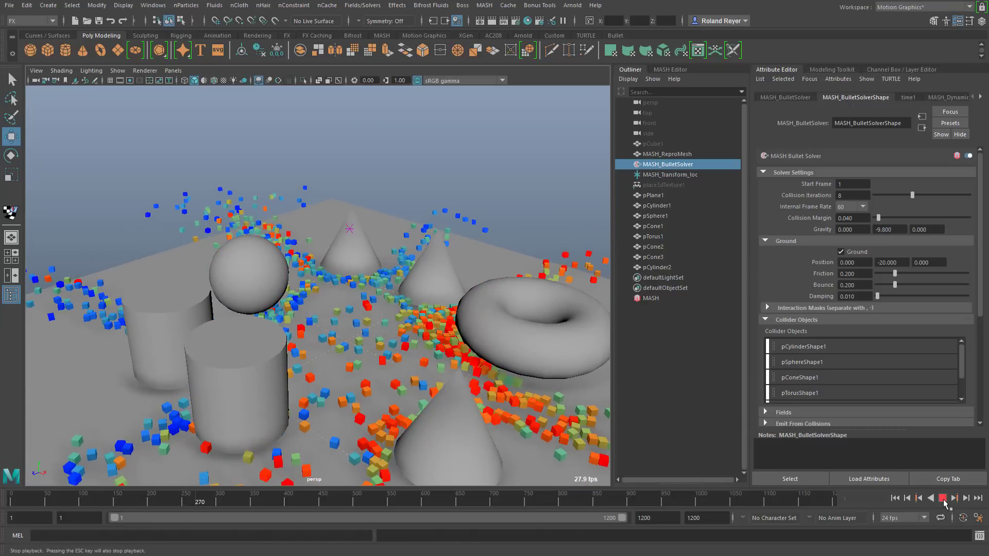
pyautogui.click(943, 498)
pyautogui.click(895, 499)
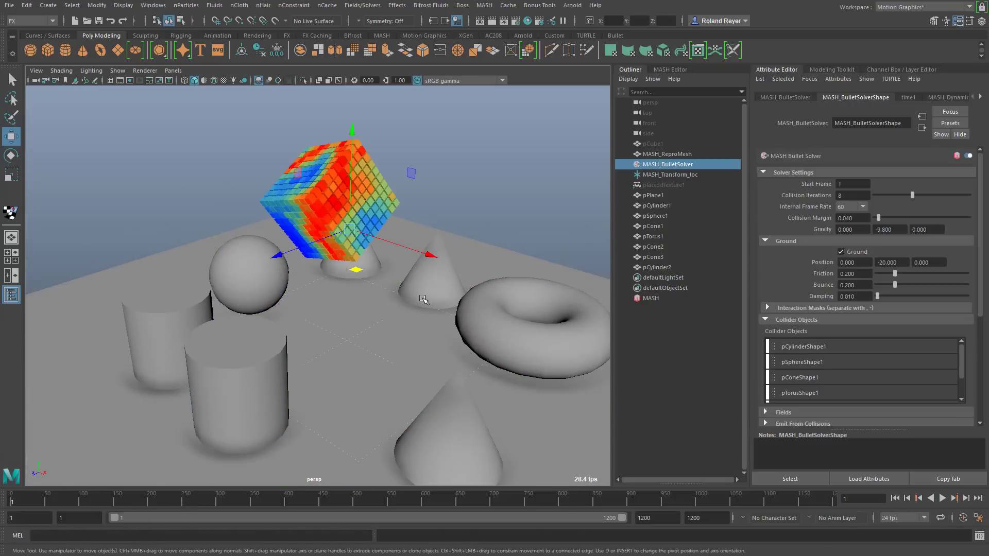
pyautogui.keyDown('alt'); pyautogui.moveTo(363, 319); pyautogui.dragTo(380, 309); pyautogui.keyUp('alt')
pyautogui.click(663, 73)
pyautogui.click(664, 113)
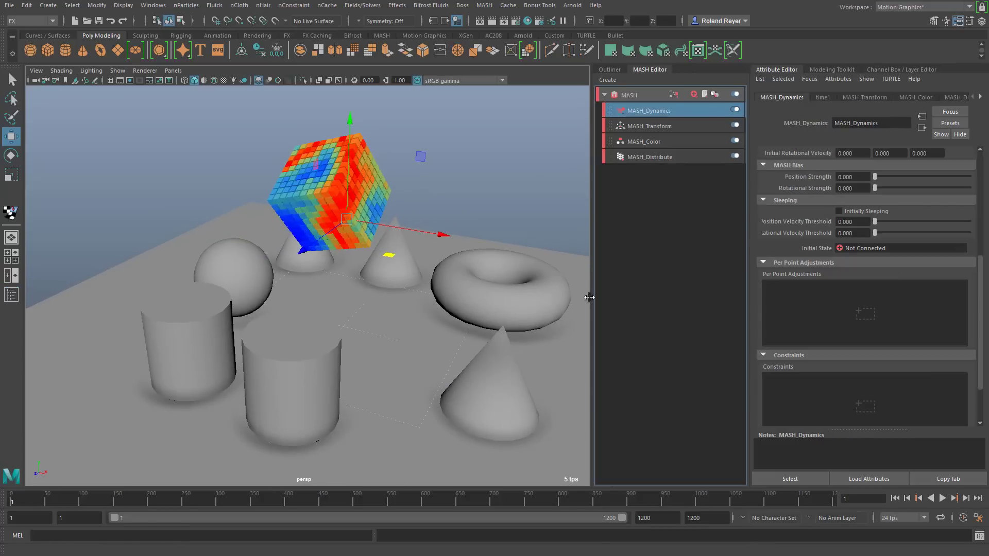
pyautogui.scroll(5, 915, 284)
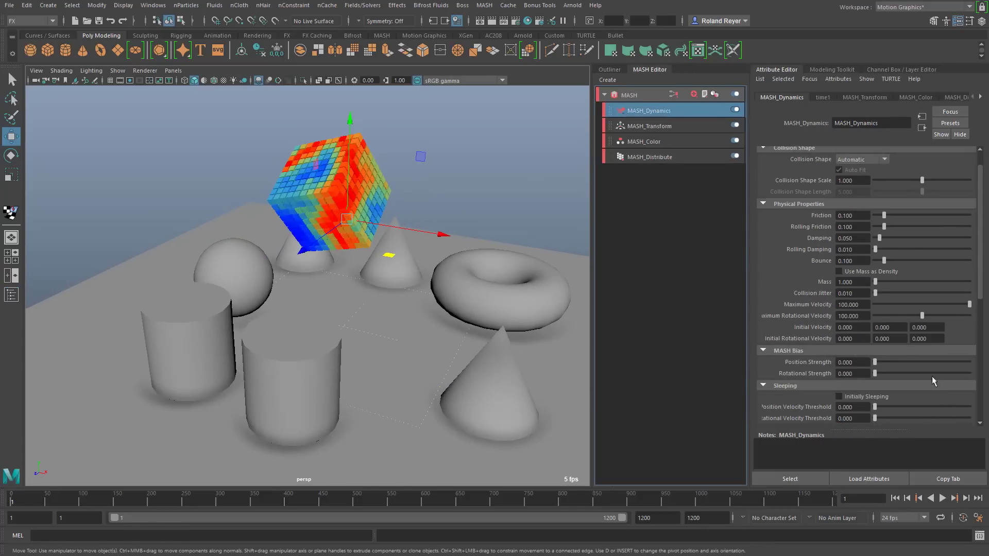
pyautogui.click(839, 397)
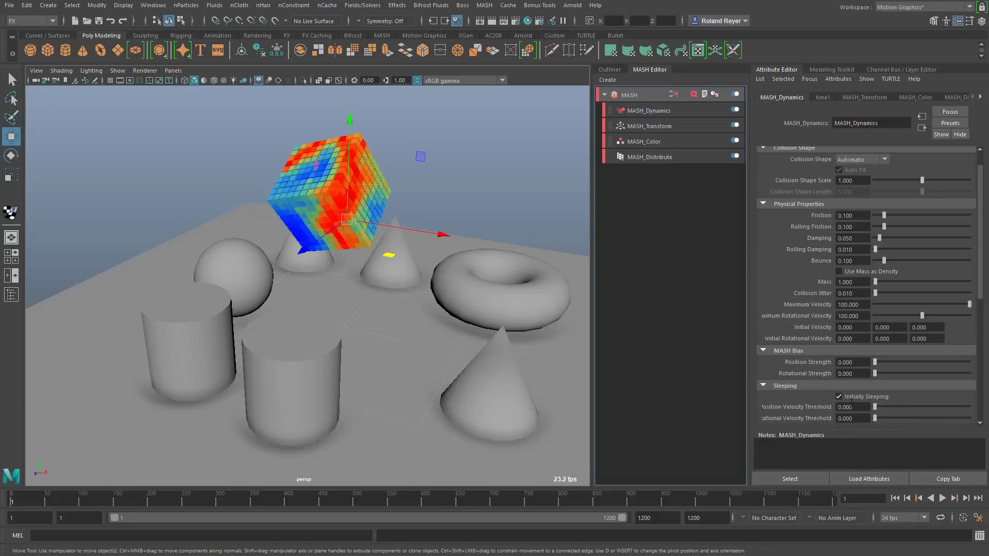
pyautogui.click(839, 397)
pyautogui.moveTo(474, 399)
pyautogui.keyDown('alt'); pyautogui.mouseDown()
pyautogui.moveTo(433, 411)
pyautogui.moveTo(479, 402)
pyautogui.mouseUp(); pyautogui.keyUp('alt')
pyautogui.scroll(-3, 866, 394)
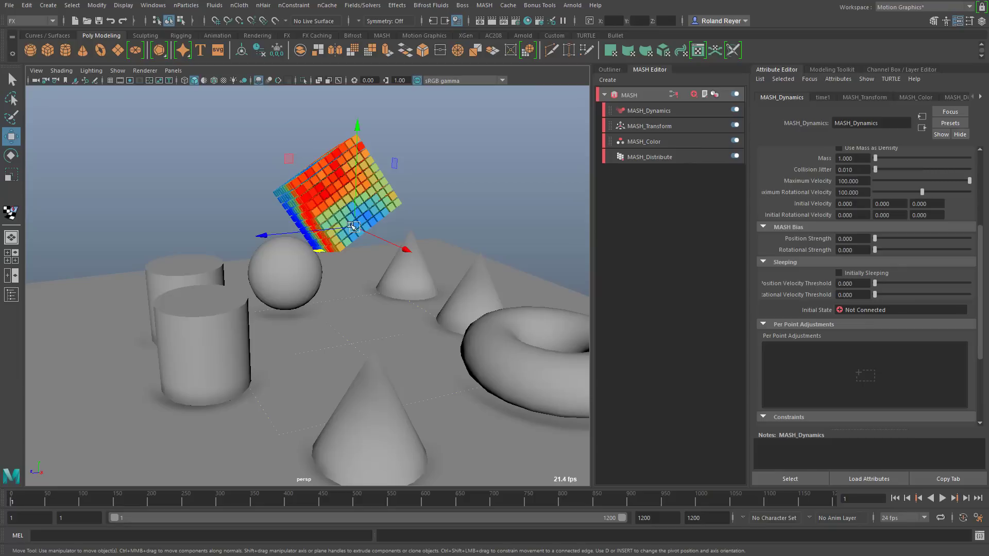
pyautogui.keyDown('alt'); pyautogui.moveTo(351, 275); pyautogui.dragTo(383, 282); pyautogui.keyUp('alt')
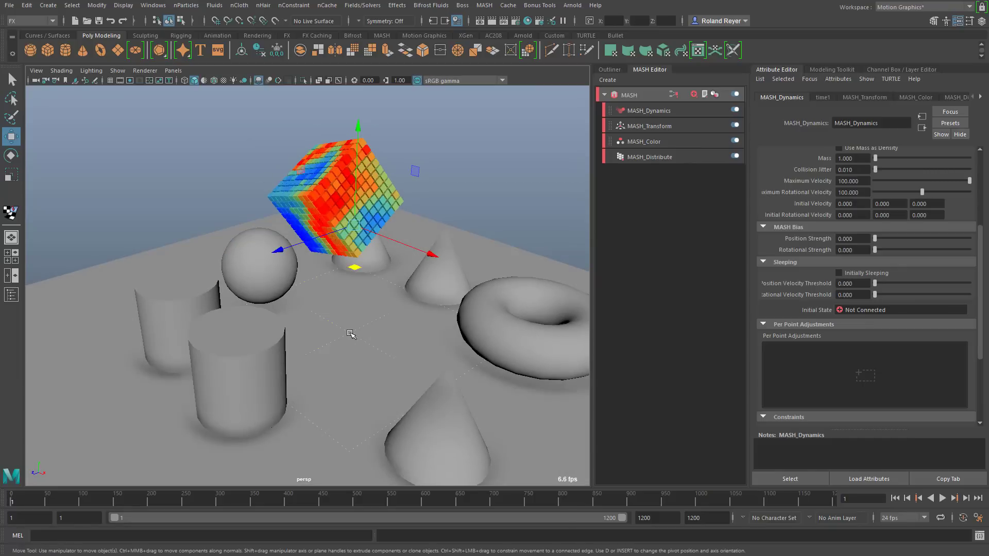
pyautogui.moveTo(341, 336)
pyautogui.keyDown('alt'); pyautogui.mouseDown()
pyautogui.moveTo(380, 335)
pyautogui.moveTo(340, 326)
pyautogui.mouseUp(); pyautogui.keyUp('alt')
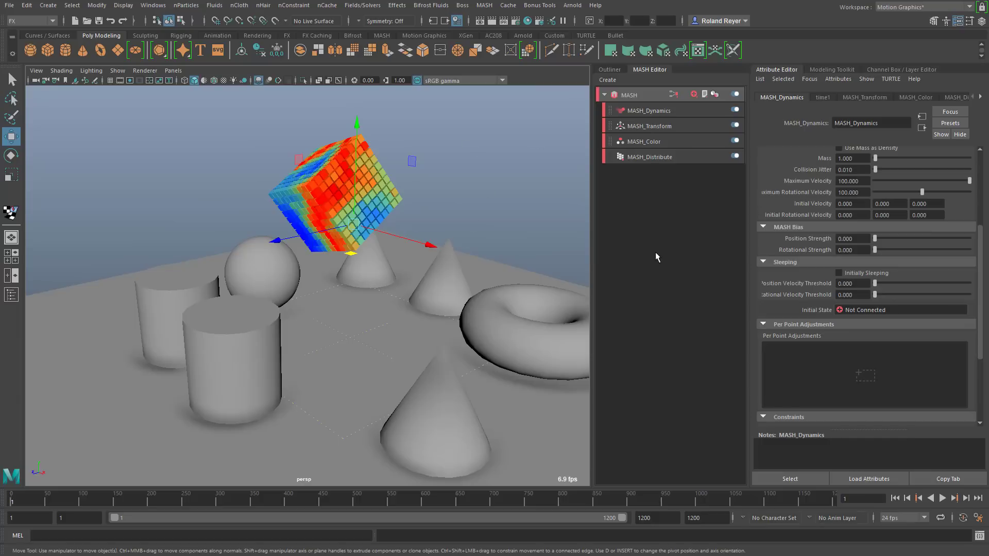
pyautogui.moveTo(660, 255); pyautogui.dragTo(845, 404, button='middle')
# Step: Create MASH_ChannelRandom1 under Per Point Adjustments and set its channel to Active
pyautogui.moveTo(817, 351); pyautogui.dragTo(818, 352, button='middle')
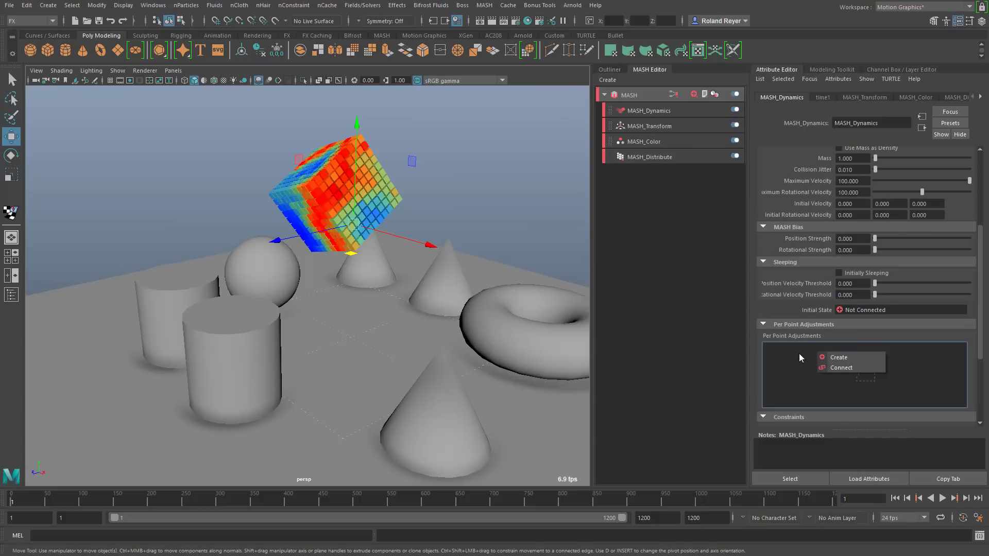
pyautogui.click(854, 359)
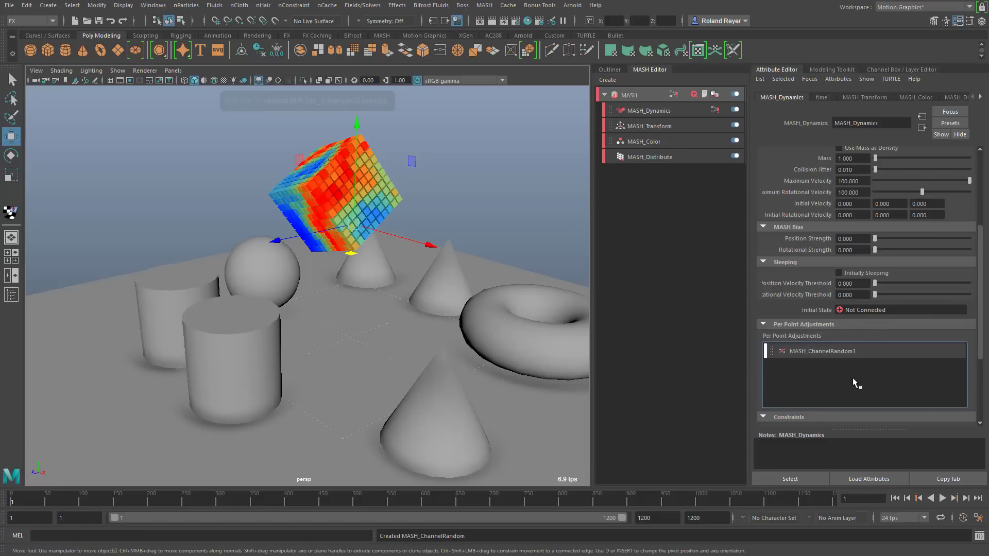
pyautogui.doubleClick(827, 352)
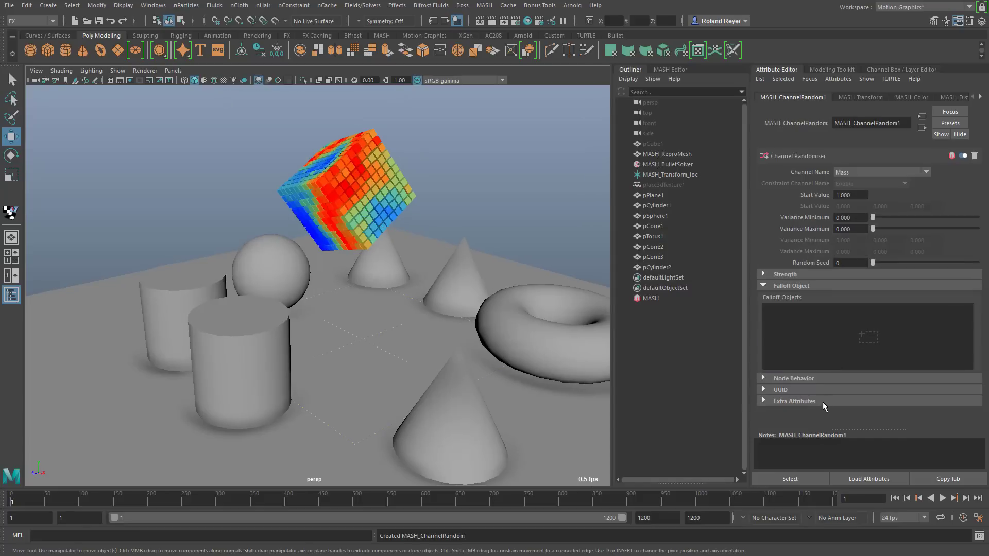
pyautogui.click(850, 173)
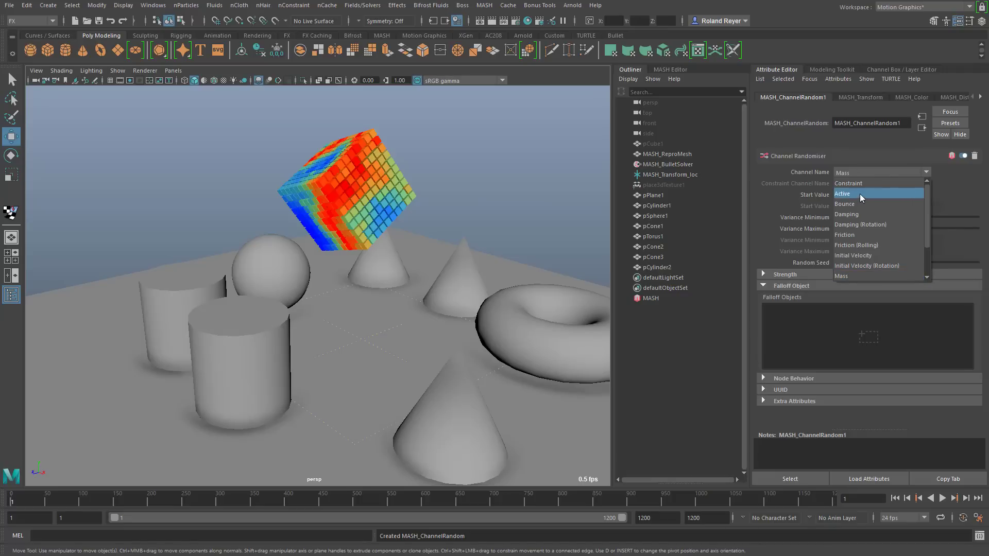
pyautogui.click(861, 194)
# Step: Set the randomiser's Start Value to 0 and Variance Minimum and Maximum to 1
pyautogui.click(867, 194)
pyautogui.write('000')
pyautogui.press('Return')
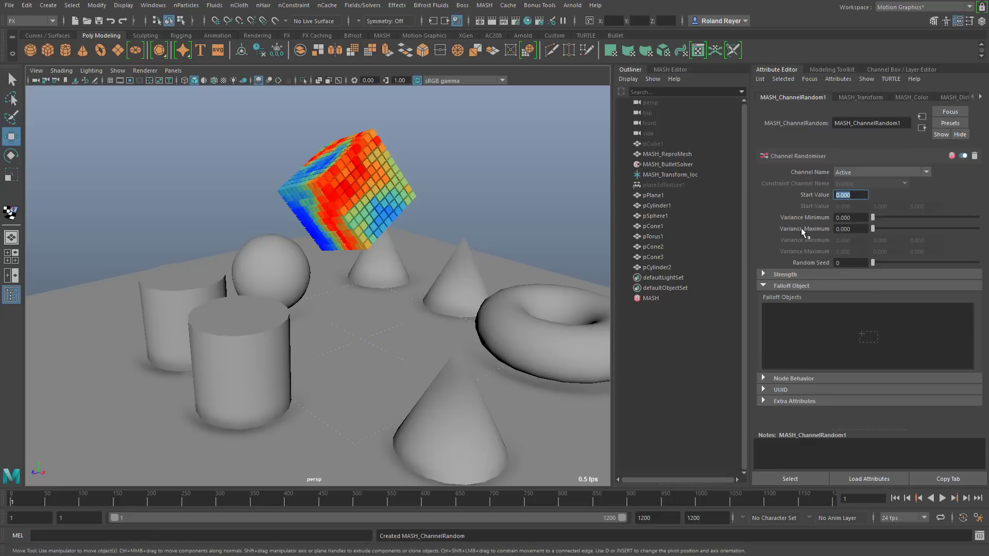
pyautogui.click(855, 218)
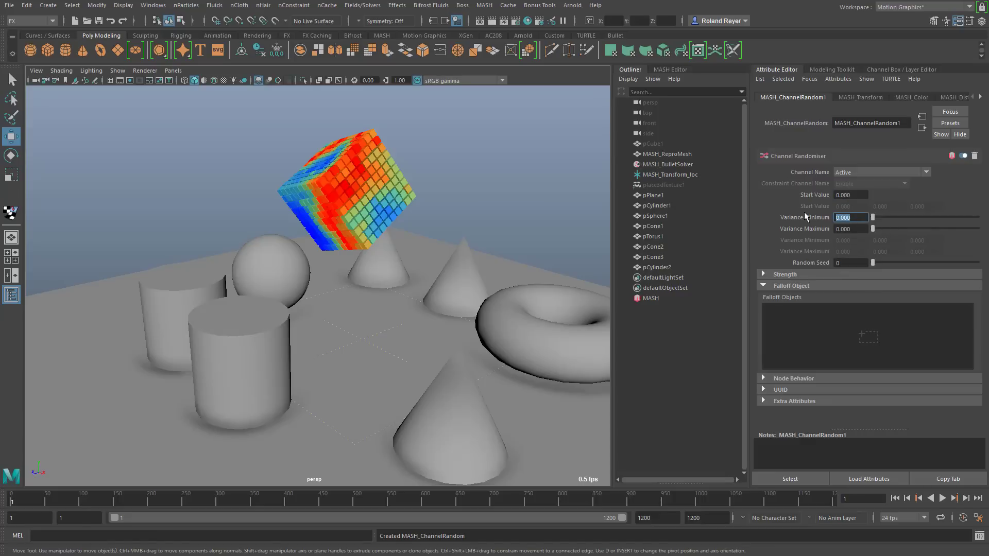
pyautogui.write('1')
pyautogui.press('Tab')
pyautogui.write('1')
pyautogui.press('Return')
# Step: Create a falloff object for the Channel Randomiser
pyautogui.keyDown('alt'); pyautogui.moveTo(500, 337); pyautogui.dragTo(455, 338); pyautogui.keyUp('alt')
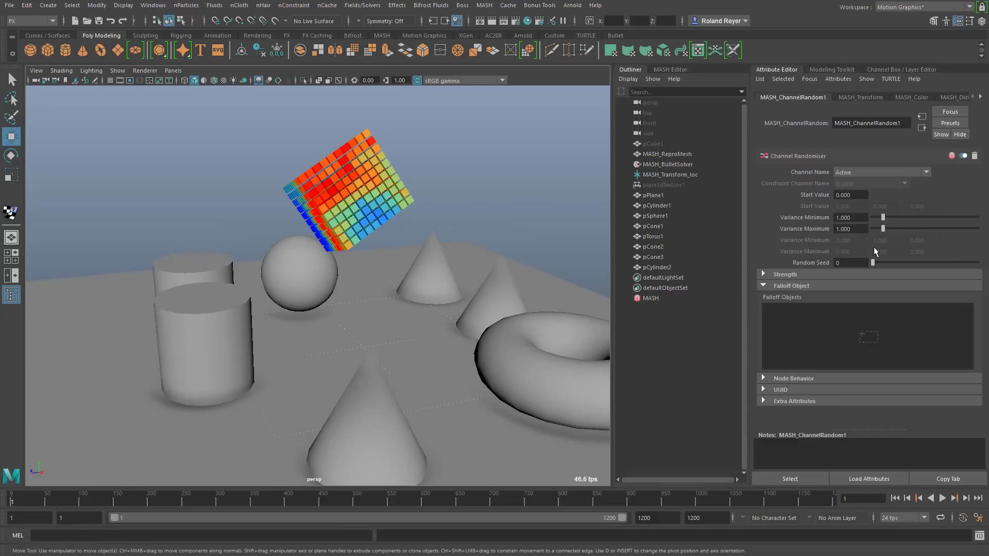
pyautogui.rightClick(838, 323)
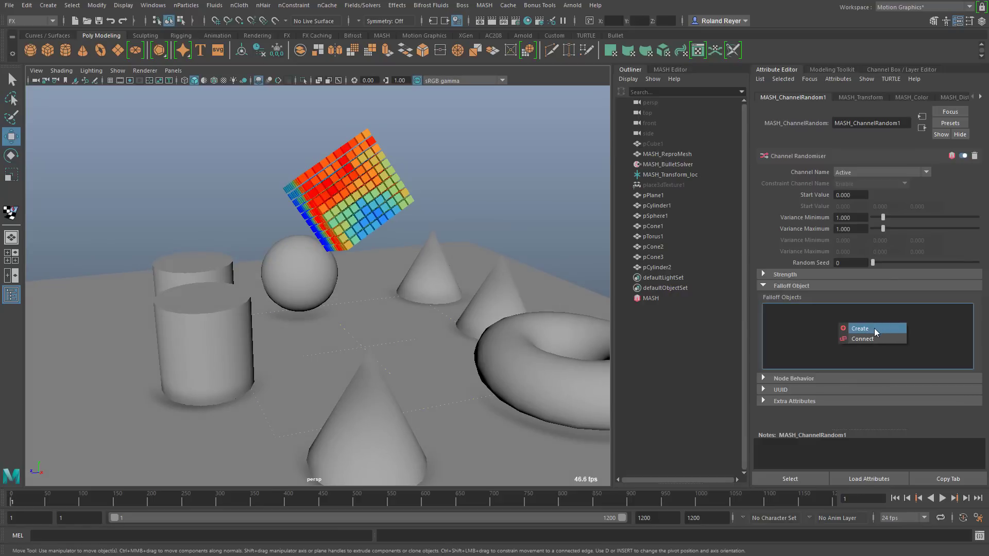
pyautogui.click(873, 329)
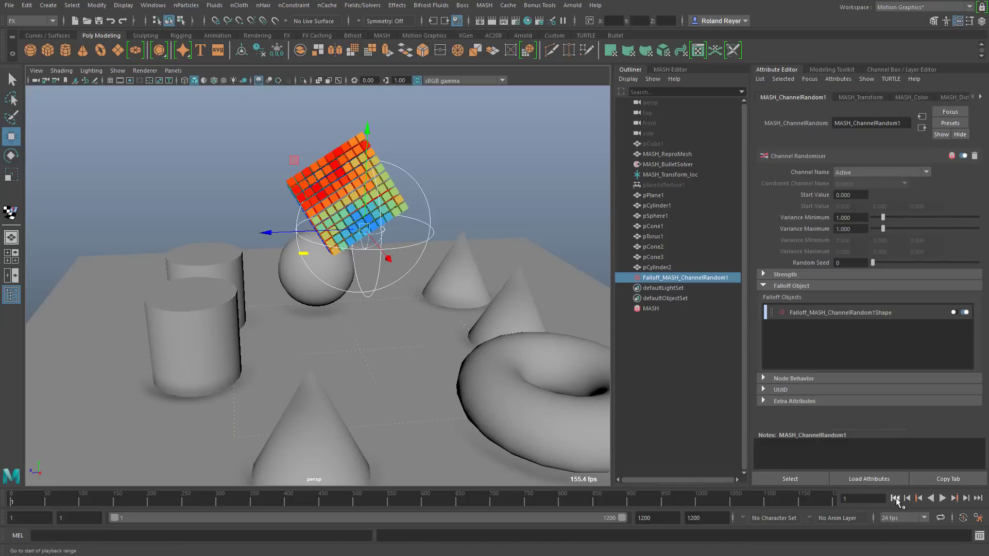
# Step: Play the simulation, stop at frame 51 and orbit to inspect the dropped cubes
pyautogui.click(943, 498)
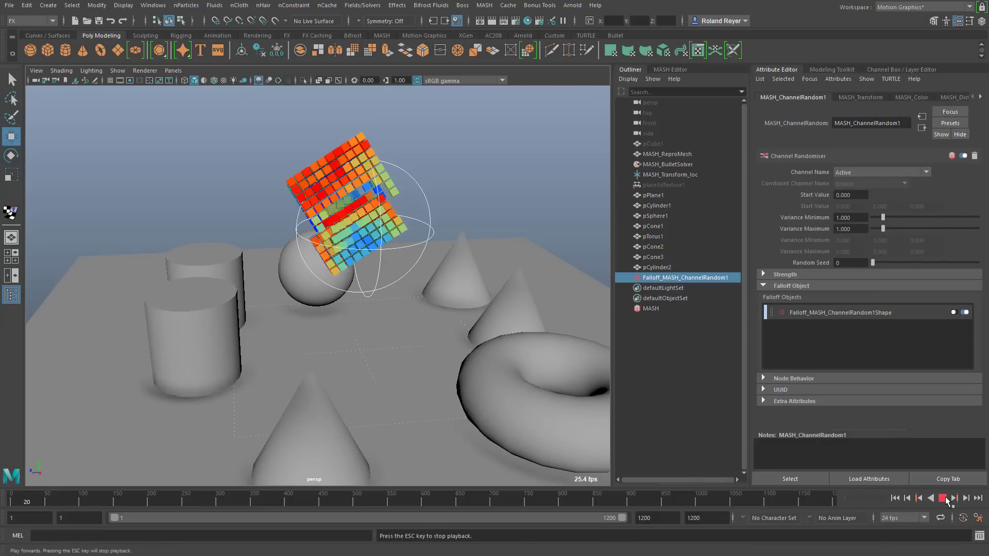
pyautogui.click(943, 498)
pyautogui.keyDown('alt'); pyautogui.moveTo(299, 364); pyautogui.dragTo(403, 347); pyautogui.keyUp('alt')
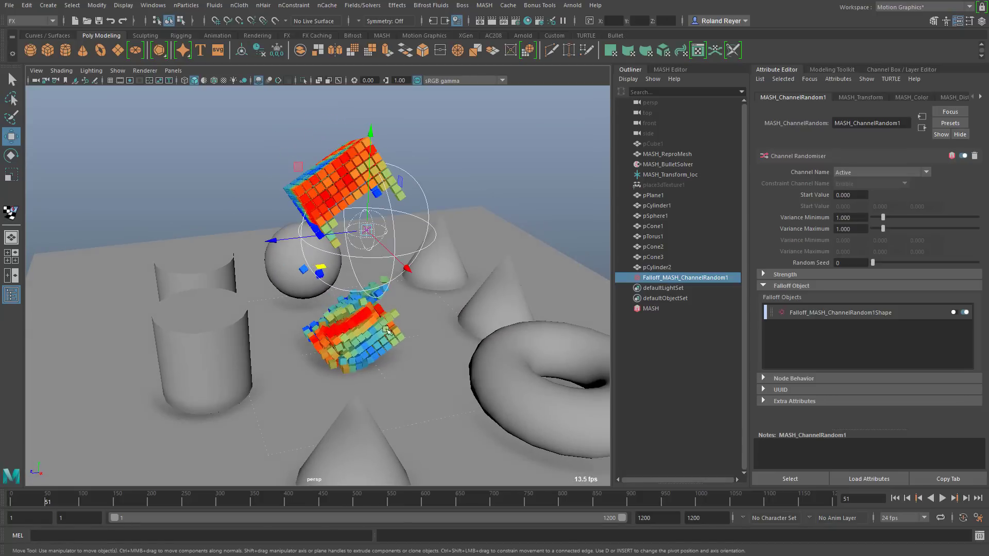
pyautogui.keyDown('alt'); pyautogui.moveTo(460, 402); pyautogui.dragTo(445, 244); pyautogui.keyUp('alt')
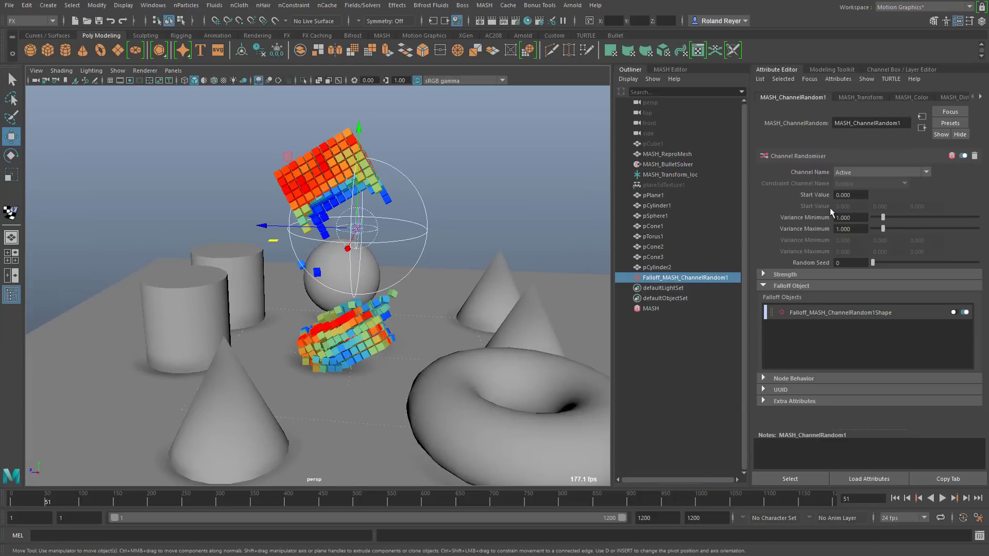
pyautogui.click(862, 196)
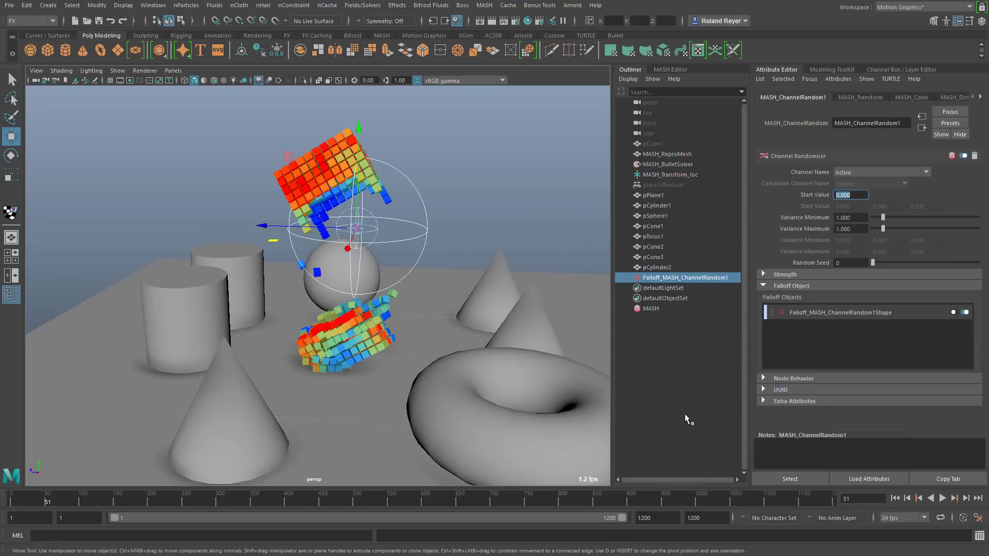
# Step: Rewind to frame 1 and place the falloff sphere above the right cone
pyautogui.click(895, 499)
pyautogui.keyDown('alt'); pyautogui.moveTo(419, 340); pyautogui.dragTo(412, 352); pyautogui.keyUp('alt')
pyautogui.moveTo(265, 230); pyautogui.dragTo(404, 235)
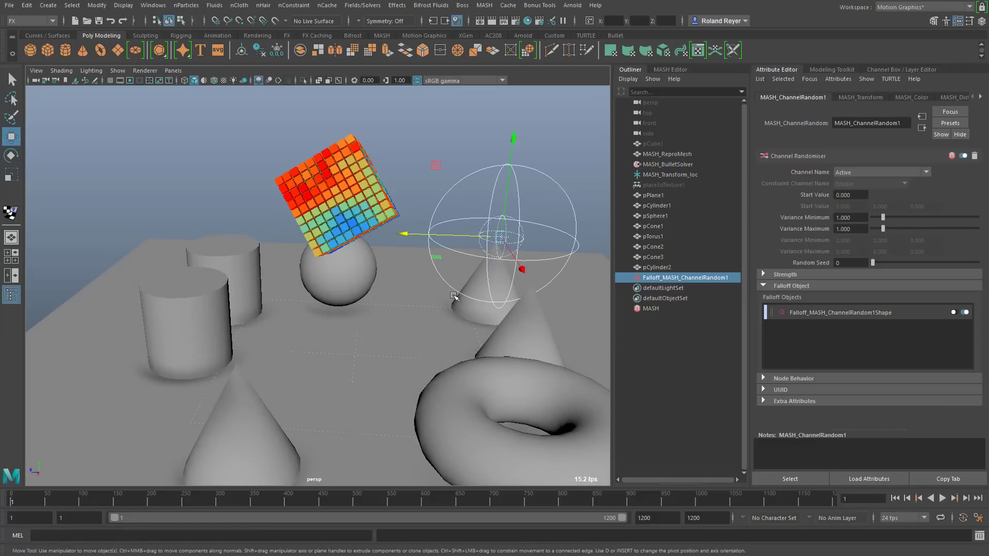
# Step: Run Interactive Playback from the FX shelf, sweeping the falloff sphere leftward through the cube block
pyautogui.click(285, 36)
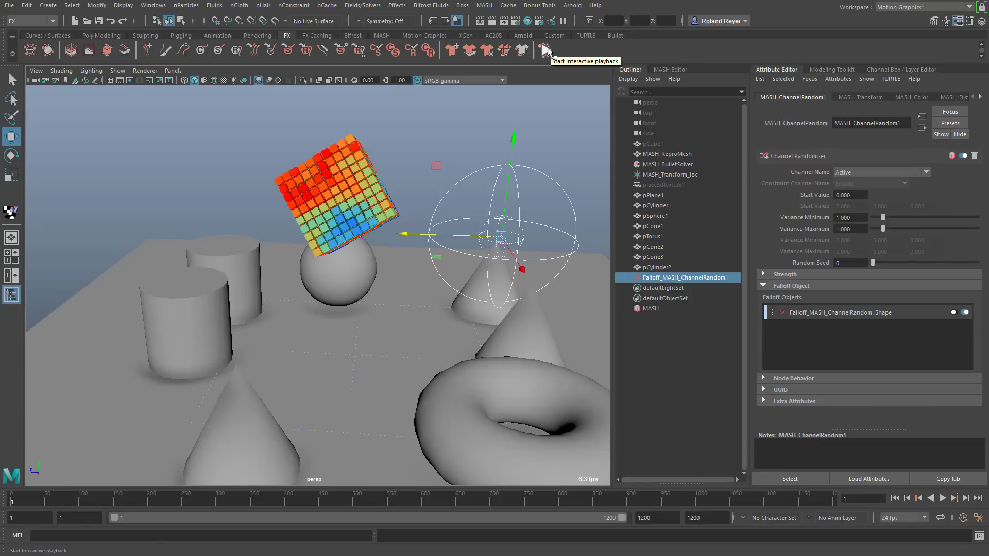
pyautogui.click(547, 50)
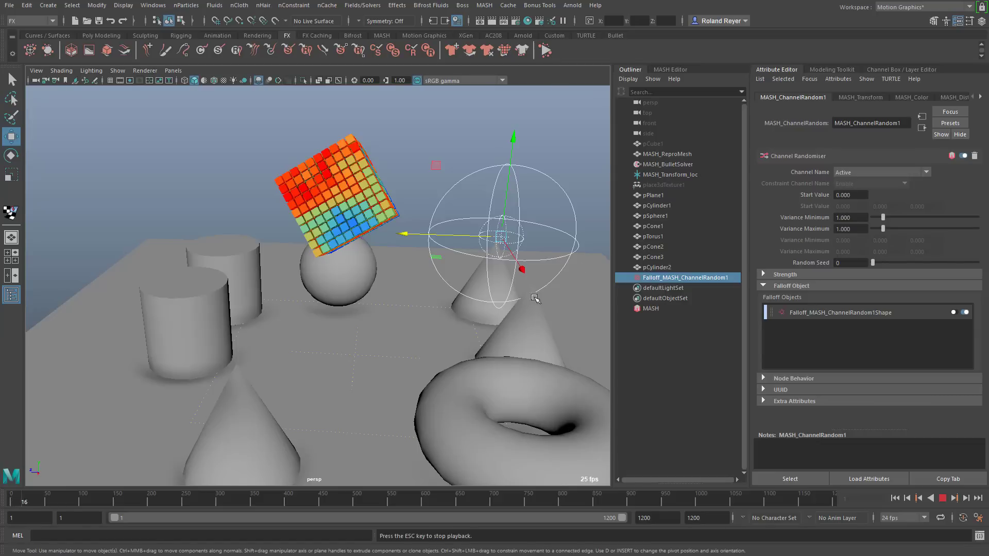
pyautogui.moveTo(502, 240); pyautogui.dragTo(522, 214)
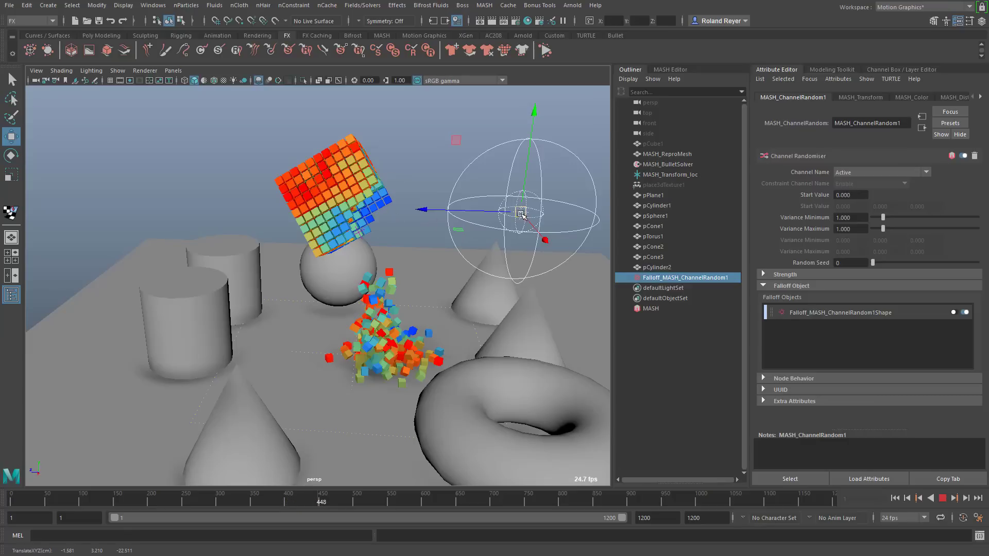
pyautogui.moveTo(522, 210); pyautogui.dragTo(410, 211)
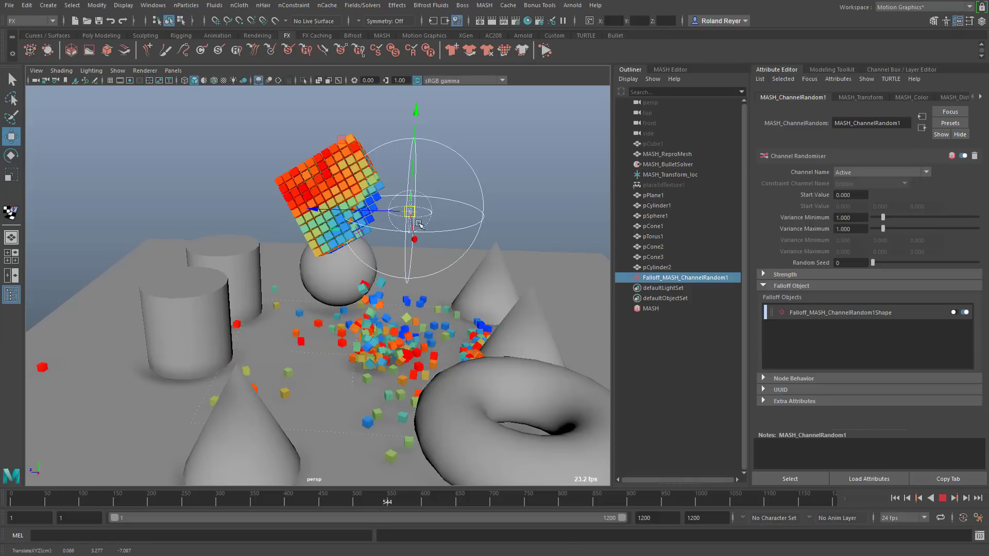
pyautogui.moveTo(410, 211); pyautogui.dragTo(528, 189)
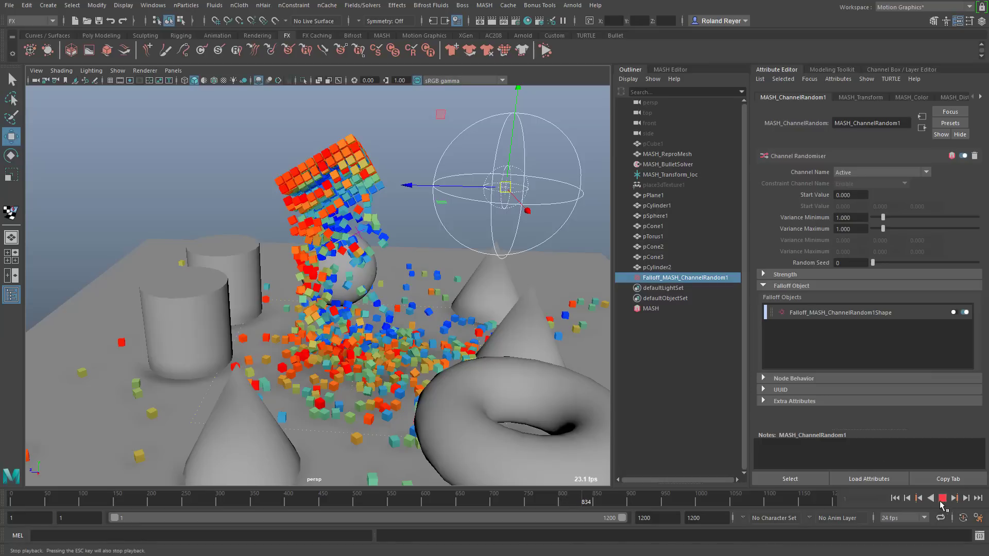
# Step: Stop playback, rewind to frame 1, and switch the falloff shape's Mode from Normal to Add
pyautogui.click(940, 499)
pyautogui.click(894, 498)
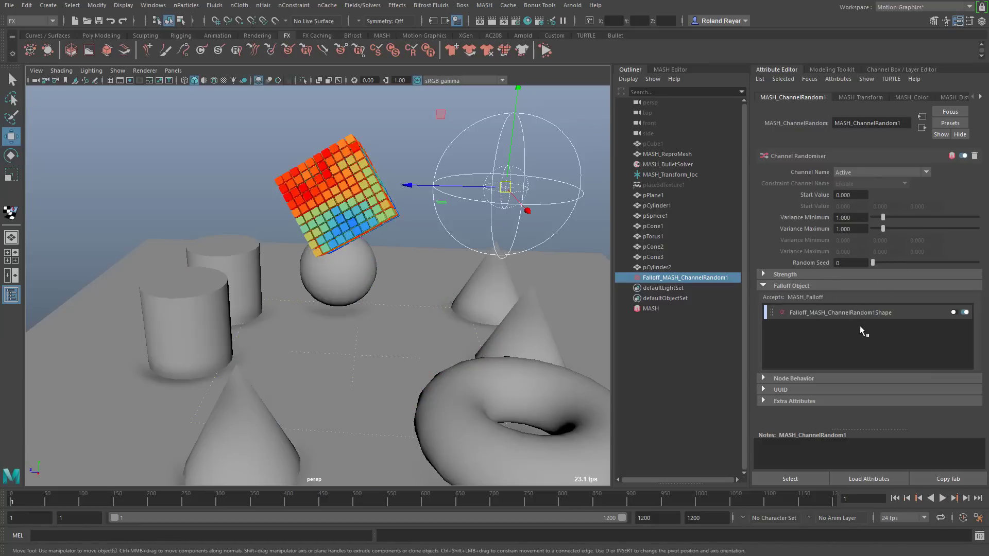
pyautogui.click(843, 313)
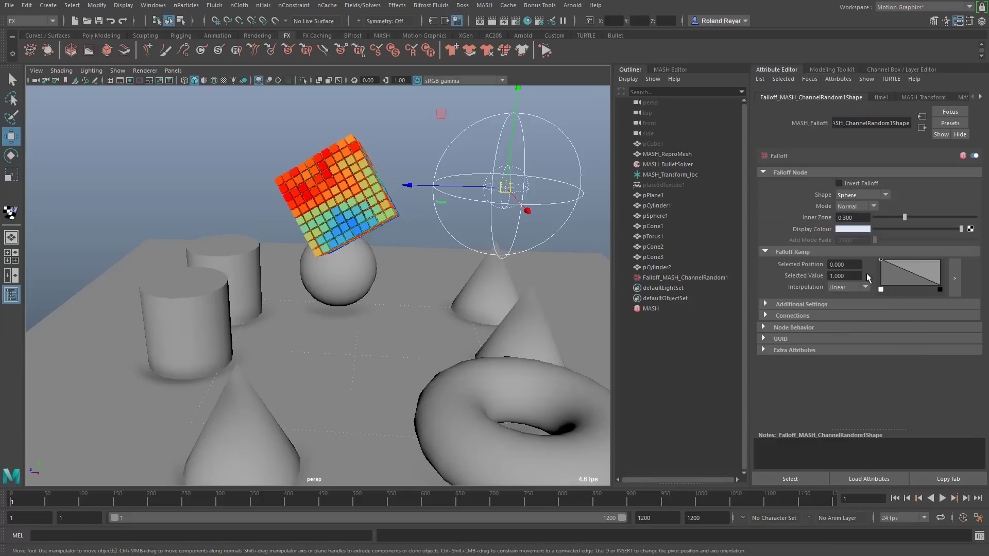
pyautogui.click(836, 207)
pyautogui.click(848, 230)
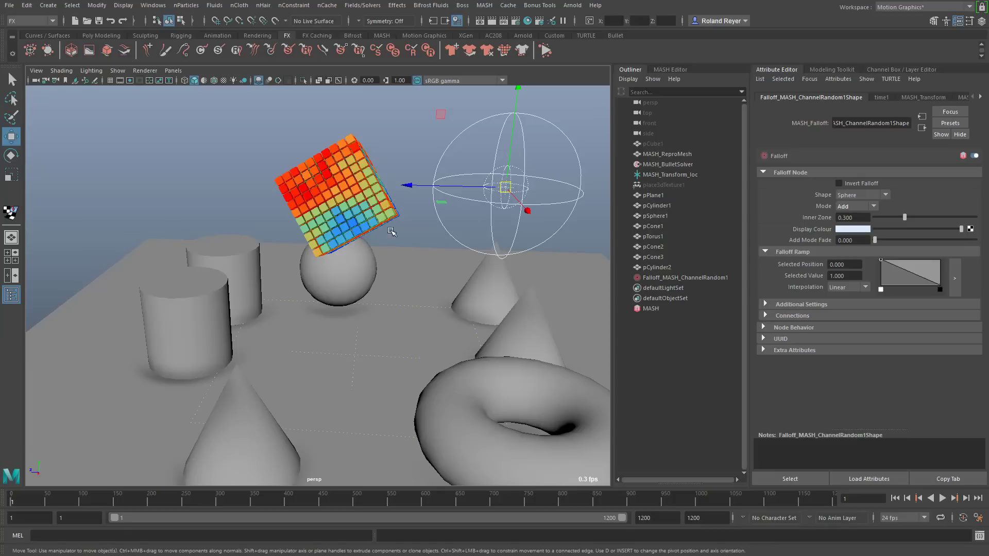
# Step: Replay interactively, dragging the Add-mode falloff sphere through the cubes to release nearly all of them
pyautogui.click(546, 50)
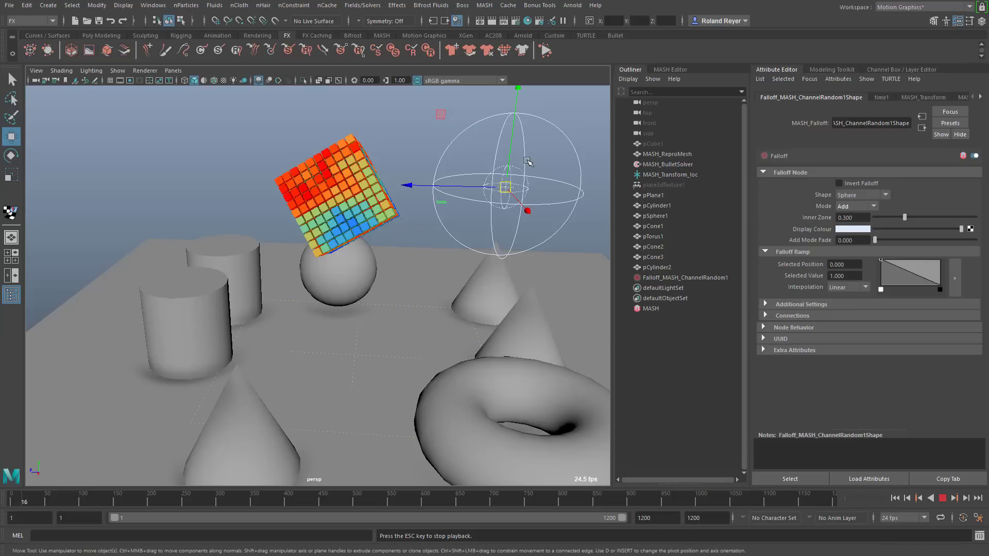
pyautogui.moveTo(507, 189); pyautogui.dragTo(320, 211)
pyautogui.press('Escape')
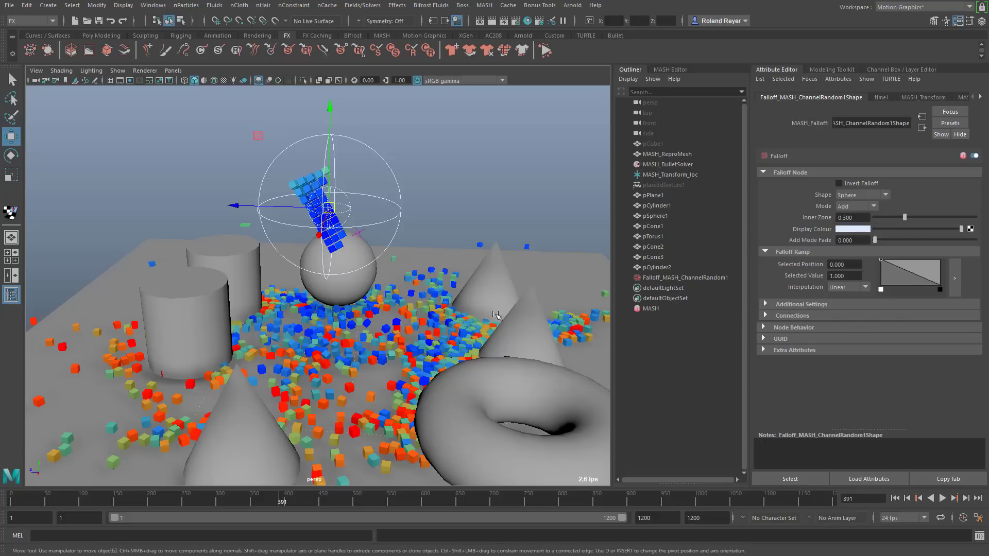
pyautogui.keyDown('alt'); pyautogui.moveTo(340, 345); pyautogui.dragTo(385, 346); pyautogui.keyUp('alt')
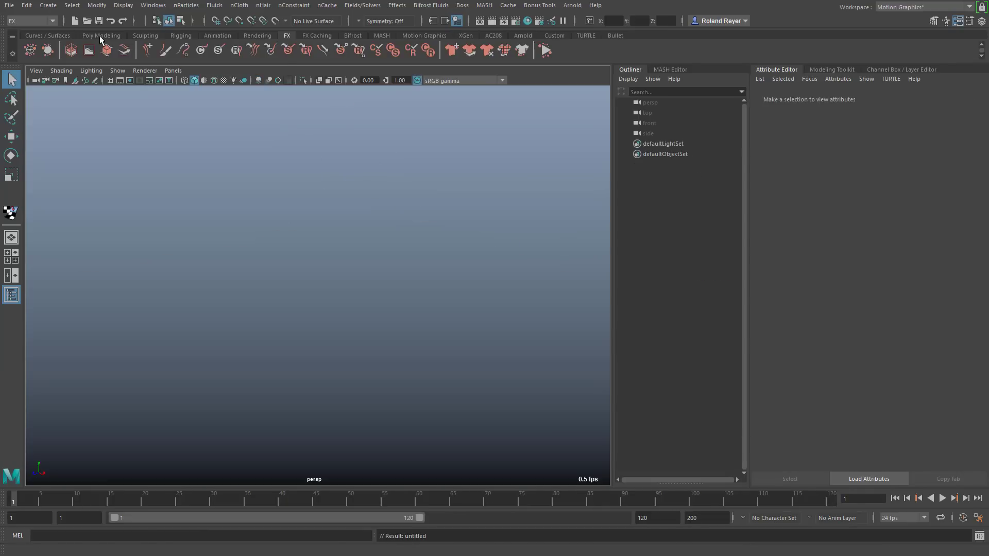
# Step: In a new scene, create 3D Type and replace its '3D Type' text with 'Autodesk'
pyautogui.click(101, 35)
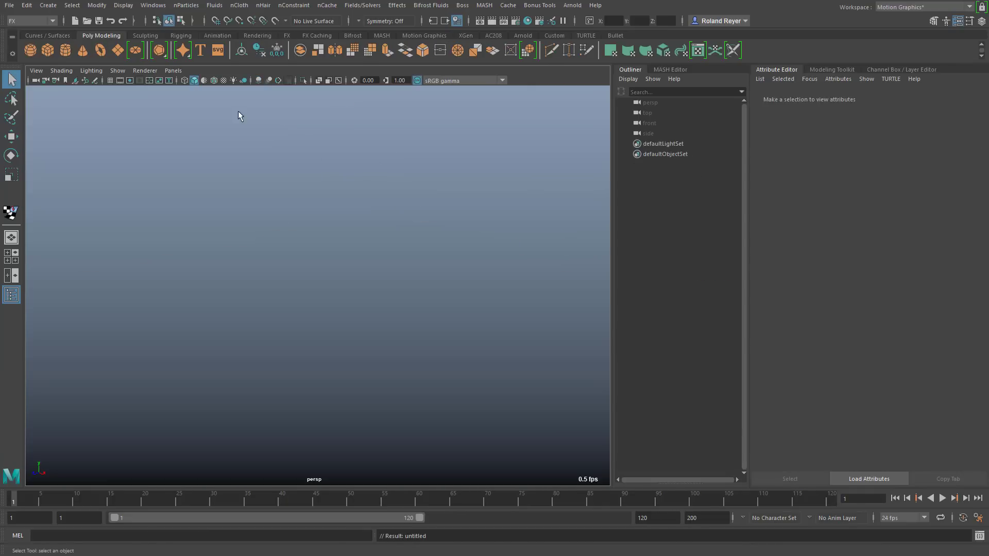
pyautogui.click(201, 50)
pyautogui.keyDown('alt'); pyautogui.moveTo(298, 354); pyautogui.dragTo(330, 338); pyautogui.keyUp('alt')
pyautogui.moveTo(809, 168); pyautogui.dragTo(753, 163)
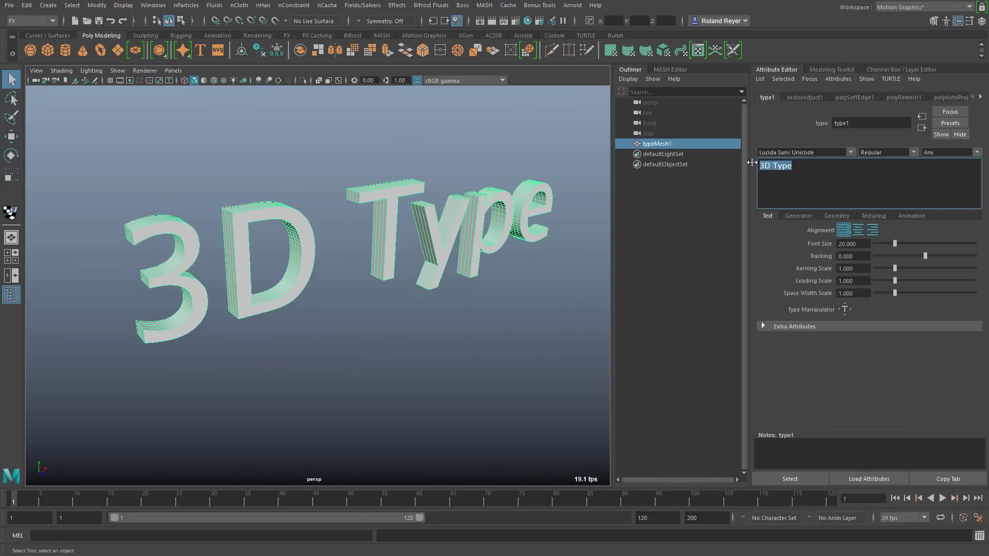
pyautogui.write('A')
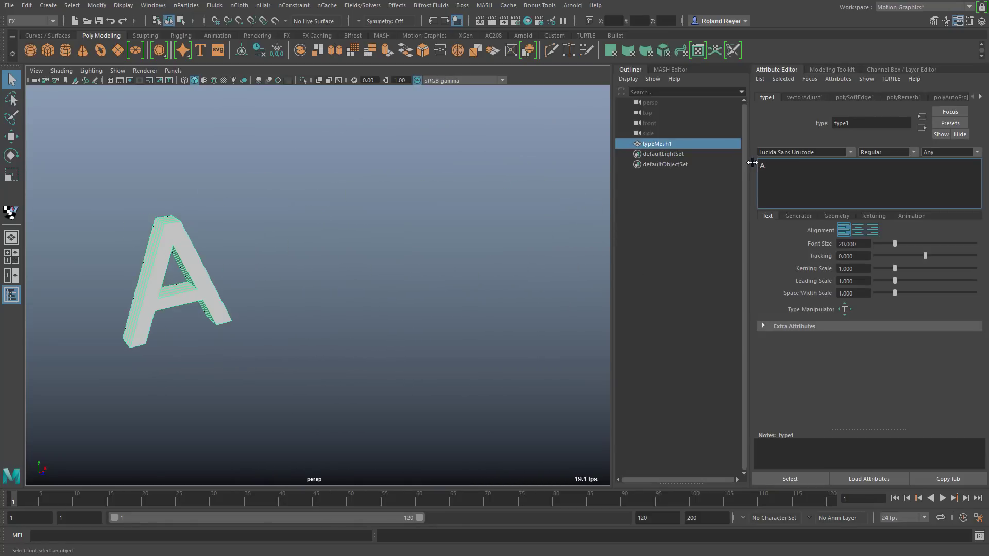
pyautogui.write('utodesk')
pyautogui.keyDown('alt'); pyautogui.moveTo(453, 349); pyautogui.dragTo(462, 382); pyautogui.keyUp('alt')
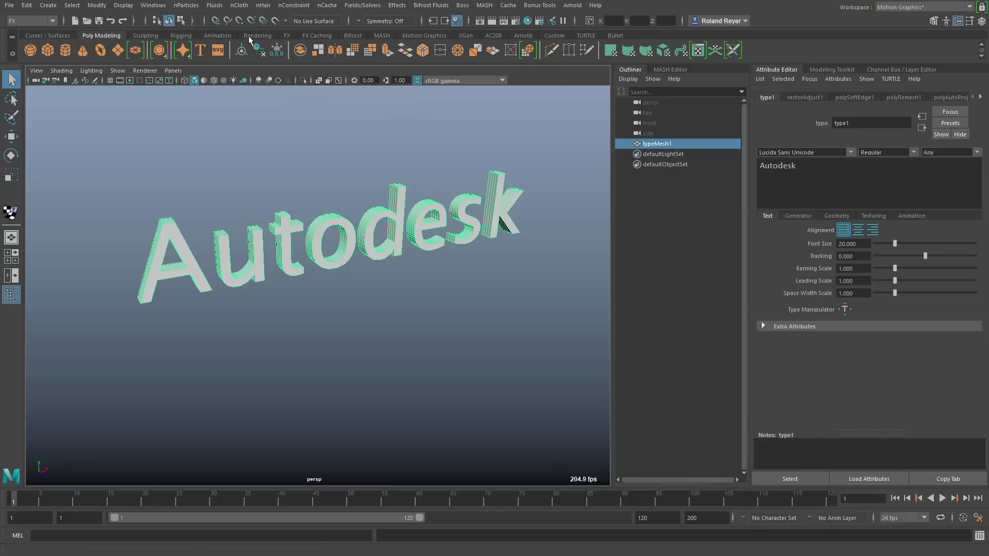
# Step: Apply MASH Add Shell Dynamics to the Autodesk text, play to watch the letters fall, then rewind
pyautogui.click(486, 6)
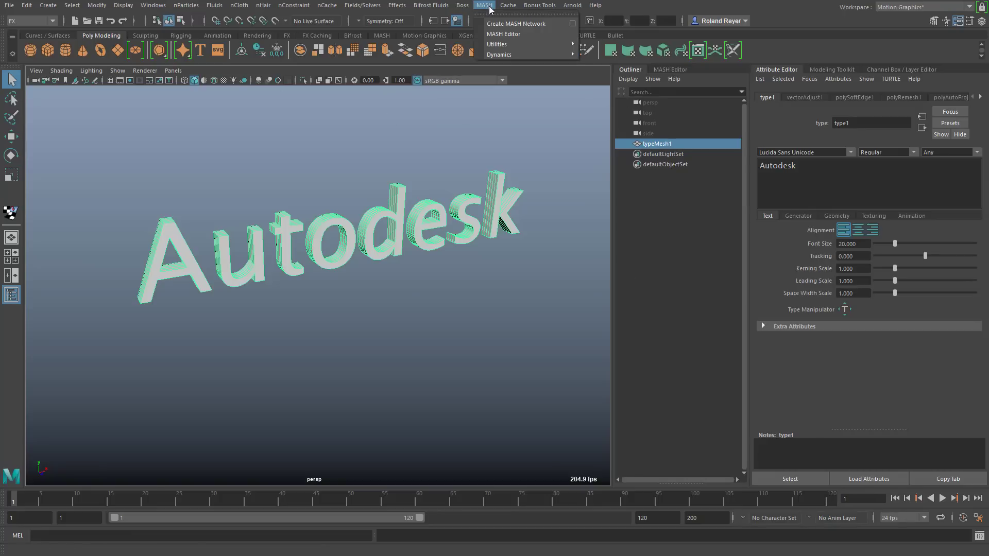
pyautogui.moveTo(514, 56)
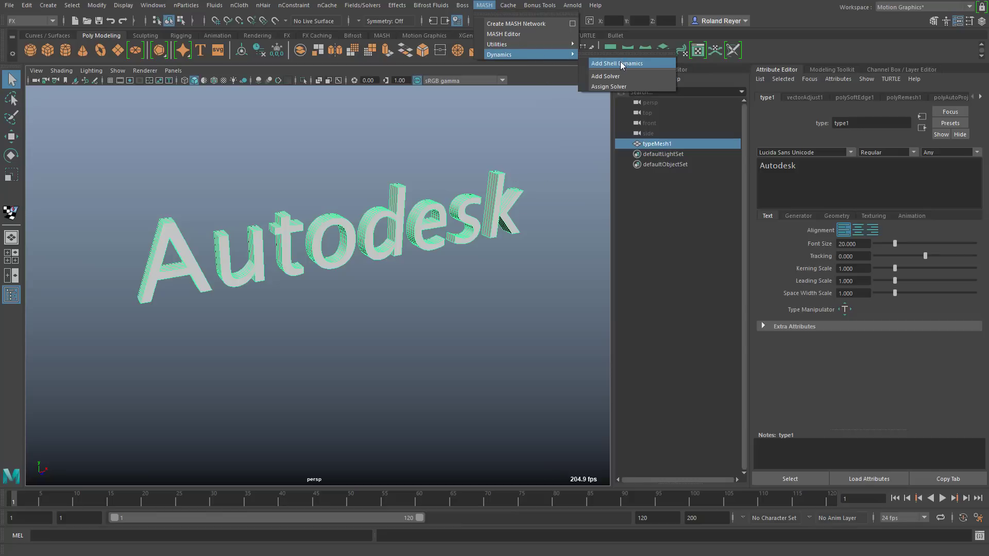
pyautogui.click(622, 64)
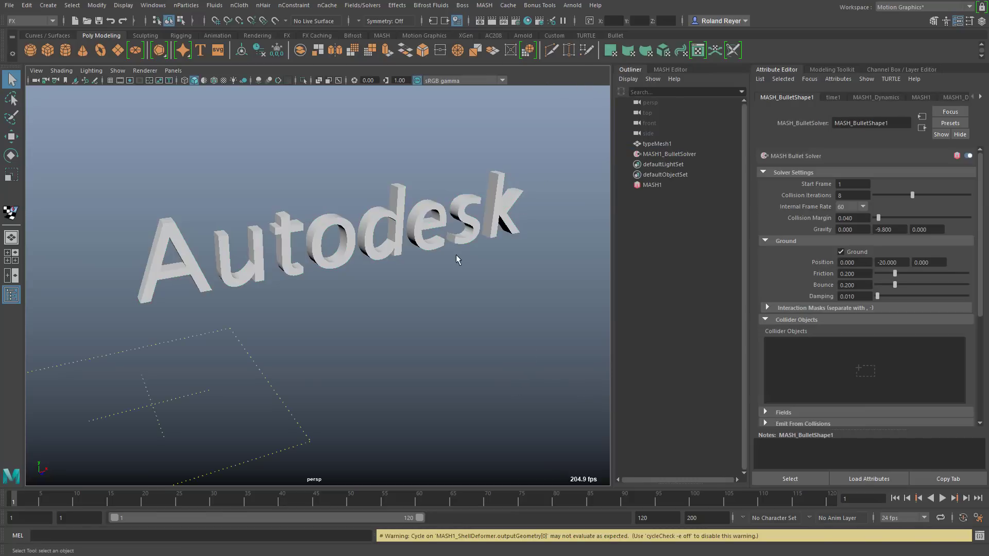
pyautogui.click(943, 499)
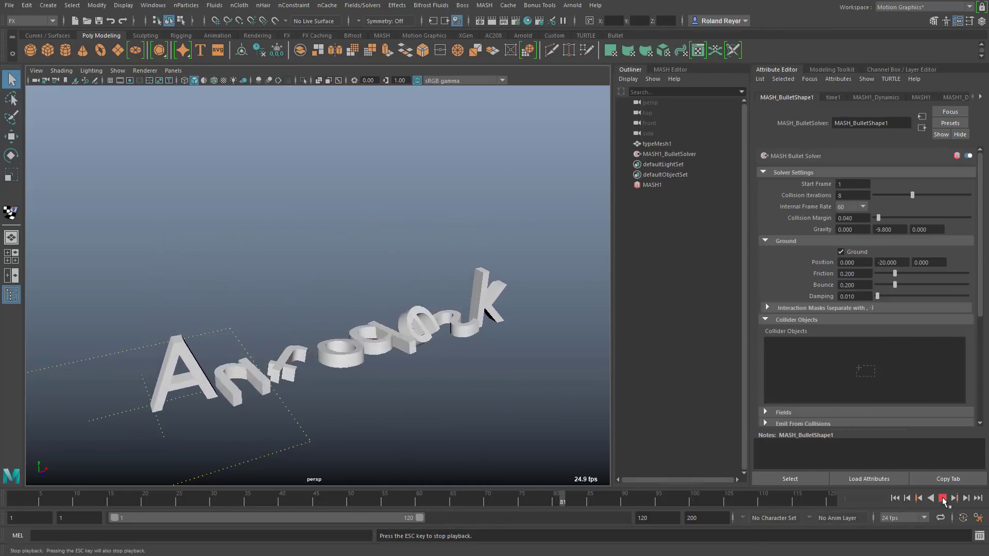
pyautogui.click(943, 498)
# Step: Set MASH1_BulletSolver's Gravity Y from -9.8 to -30
pyautogui.click(895, 499)
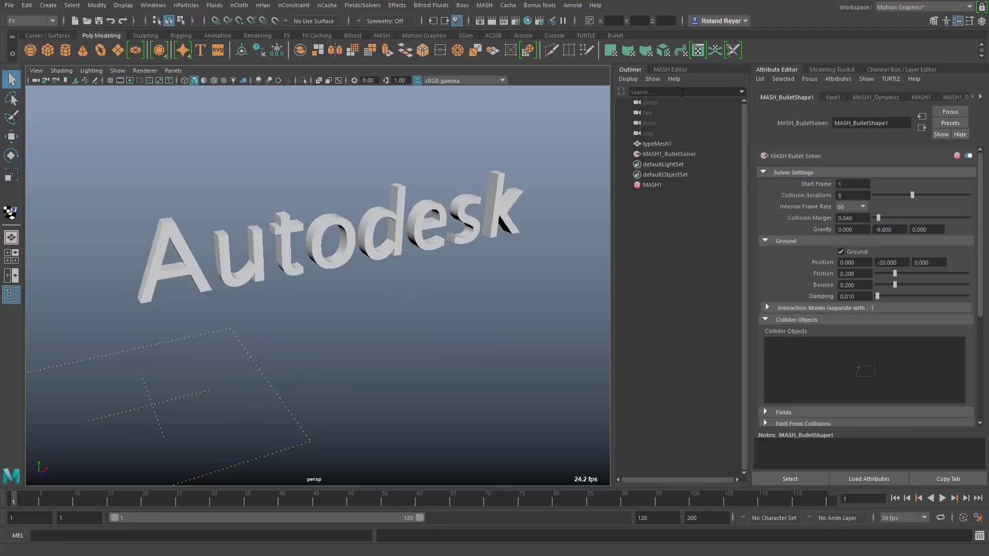
pyautogui.click(665, 69)
pyautogui.click(672, 109)
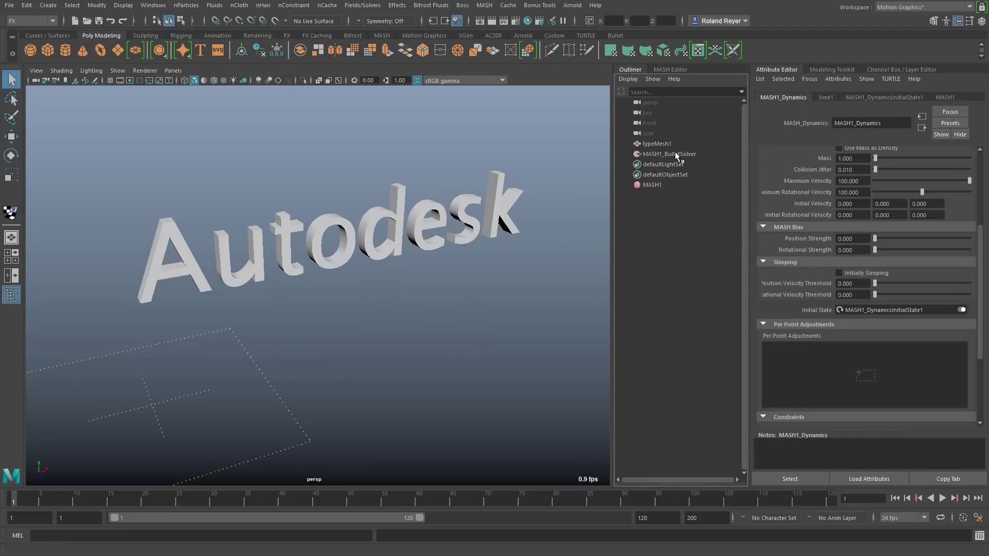
pyautogui.click(675, 154)
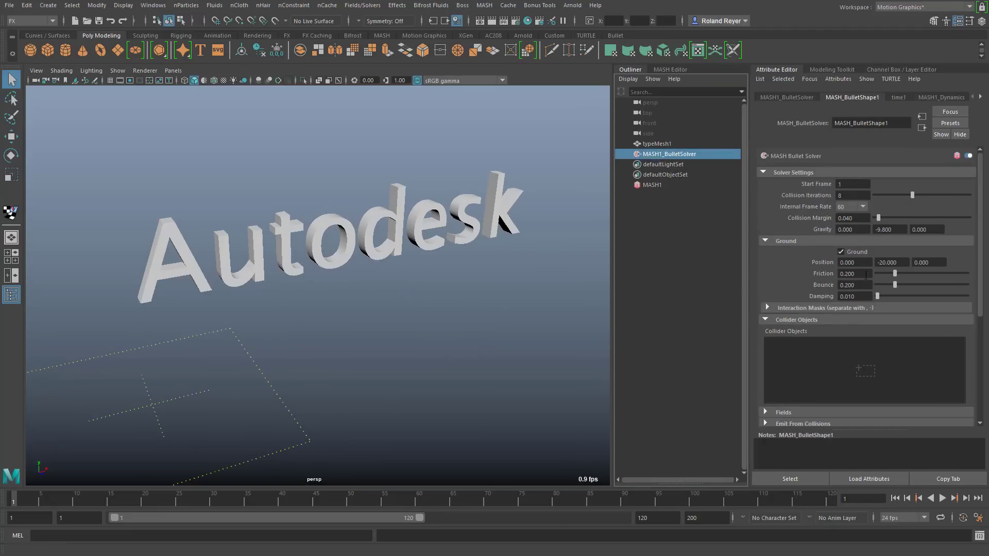
pyautogui.moveTo(907, 229); pyautogui.dragTo(851, 227)
pyautogui.write('-30')
pyautogui.press('Return')
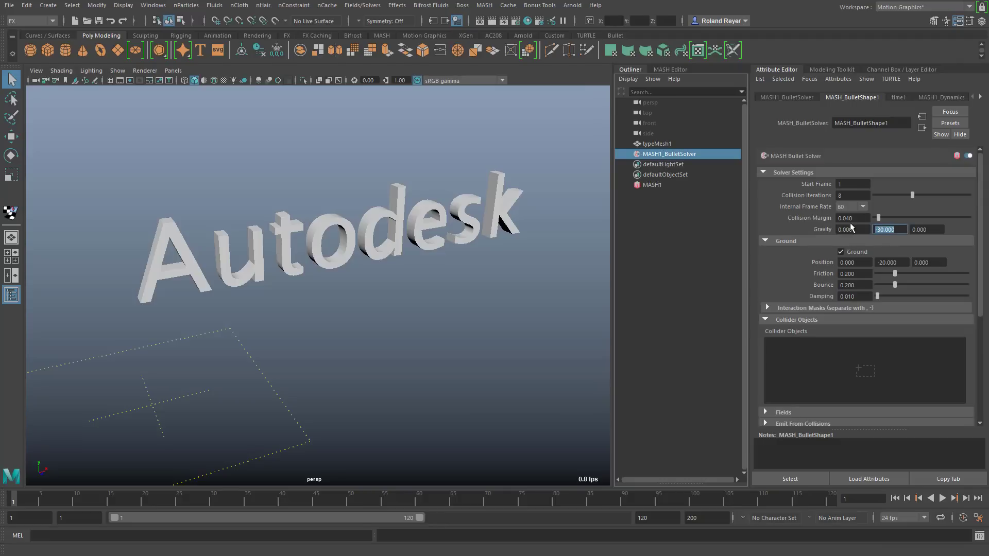
# Step: Play the simulation to test the stronger gravity, then stop and rewind to frame 1
pyautogui.click(942, 499)
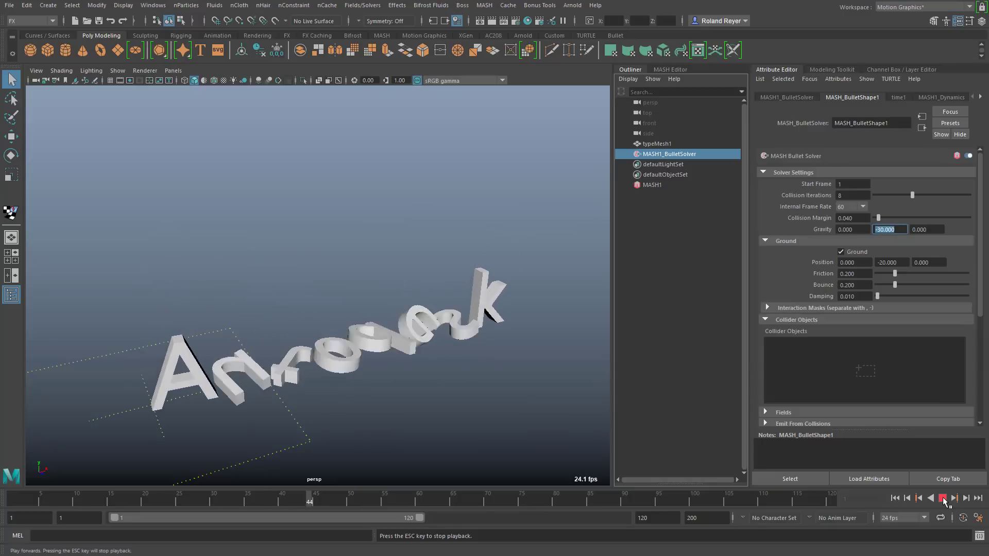
pyautogui.click(942, 498)
pyautogui.click(895, 498)
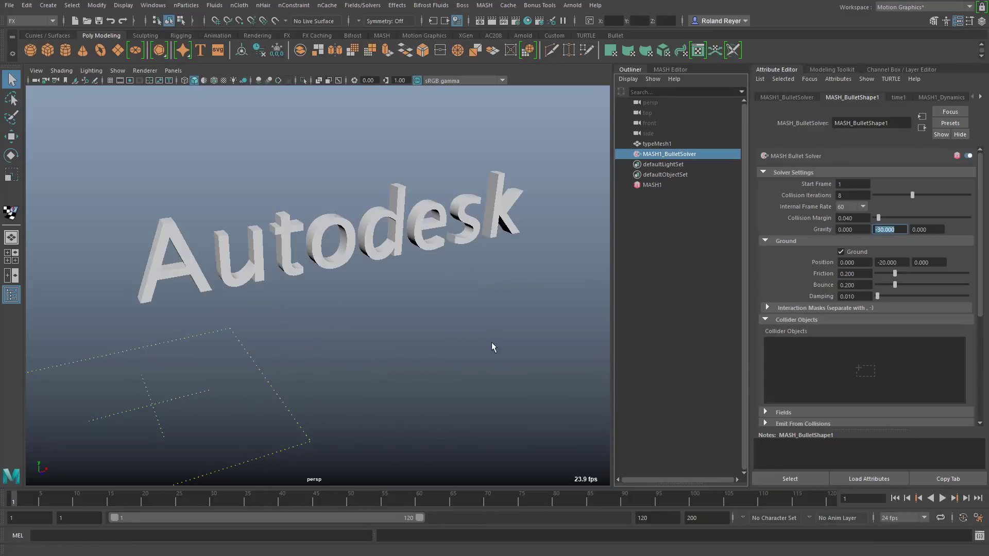
pyautogui.moveTo(376, 331)
pyautogui.keyDown('alt'); pyautogui.mouseDown()
pyautogui.moveTo(346, 320)
pyautogui.moveTo(362, 339)
pyautogui.mouseUp(); pyautogui.keyUp('alt')
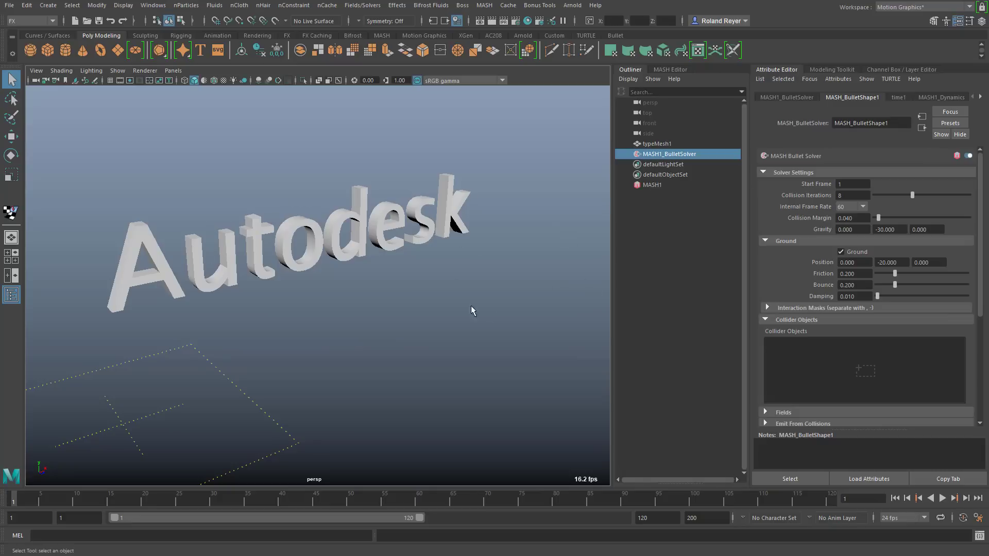
# Step: Enable Initially Sleeping on MASH1_Dynamics and add a polygon cube, pCube1
pyautogui.click(666, 68)
pyautogui.click(662, 112)
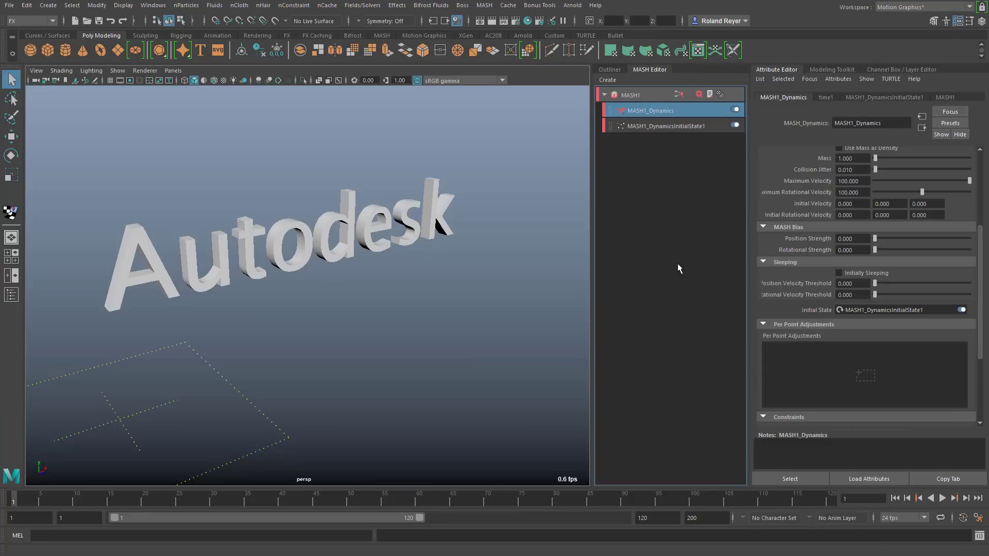
pyautogui.click(839, 273)
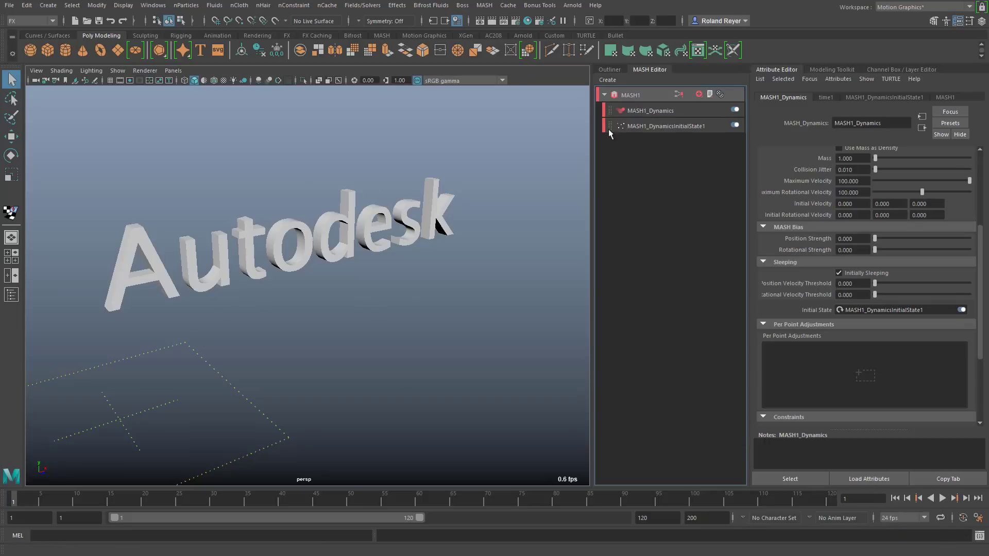
pyautogui.click(47, 50)
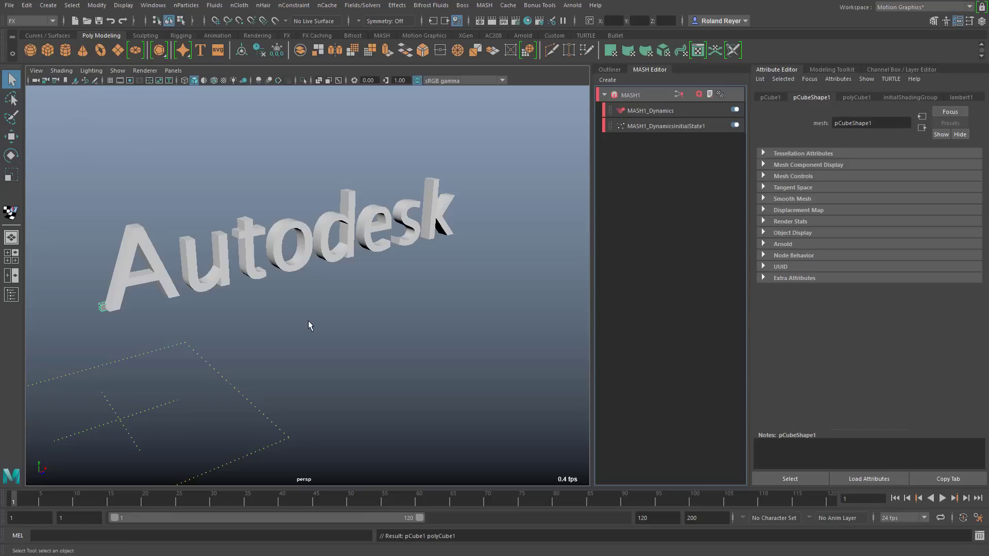
# Step: Create a new MASH network from pCube1 and set its Distribute Distance X to 0
pyautogui.click(612, 80)
pyautogui.click(624, 92)
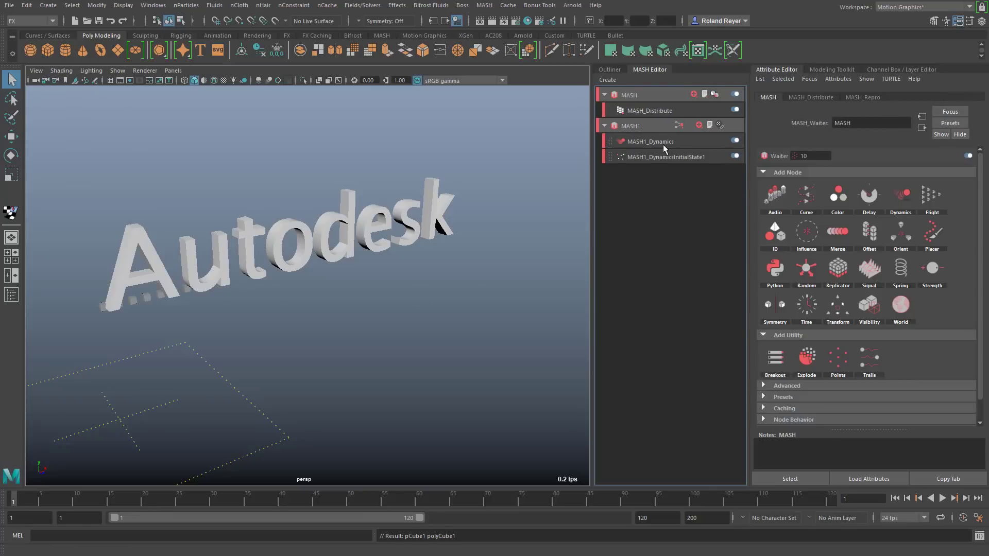
pyautogui.click(654, 107)
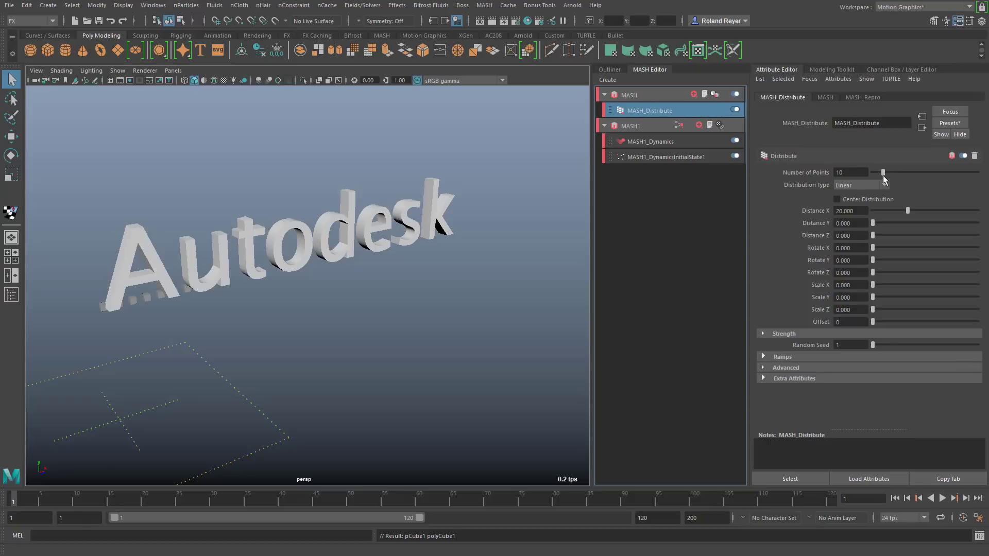
pyautogui.moveTo(907, 210); pyautogui.dragTo(873, 211)
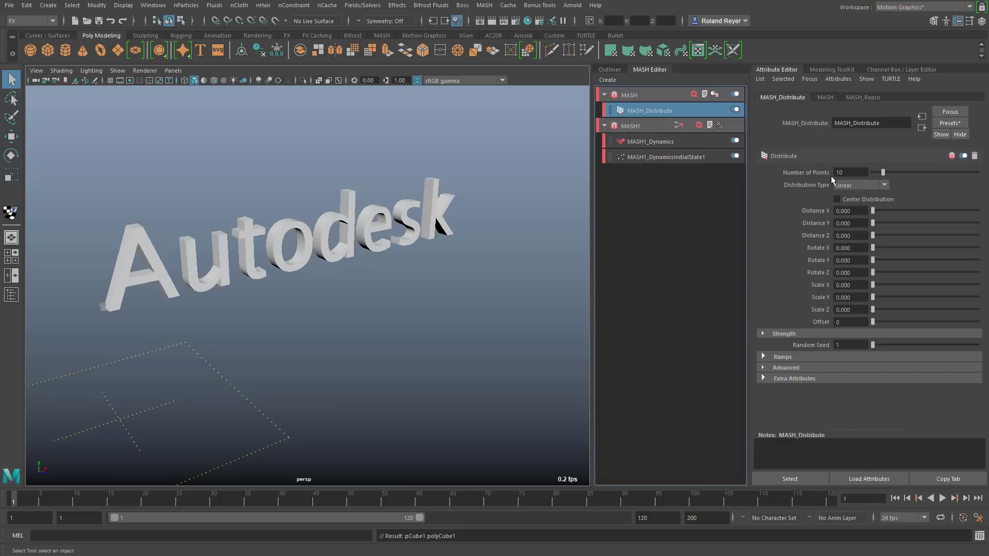
# Step: Key Number of Points at 0 on frame 1 and 60 on frame 120
pyautogui.rightClick(799, 171)
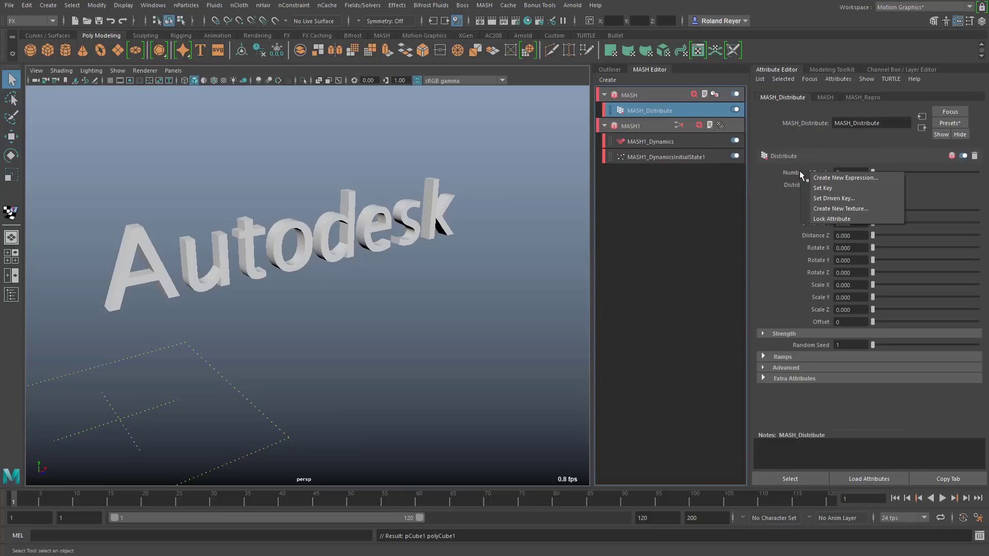
pyautogui.click(829, 188)
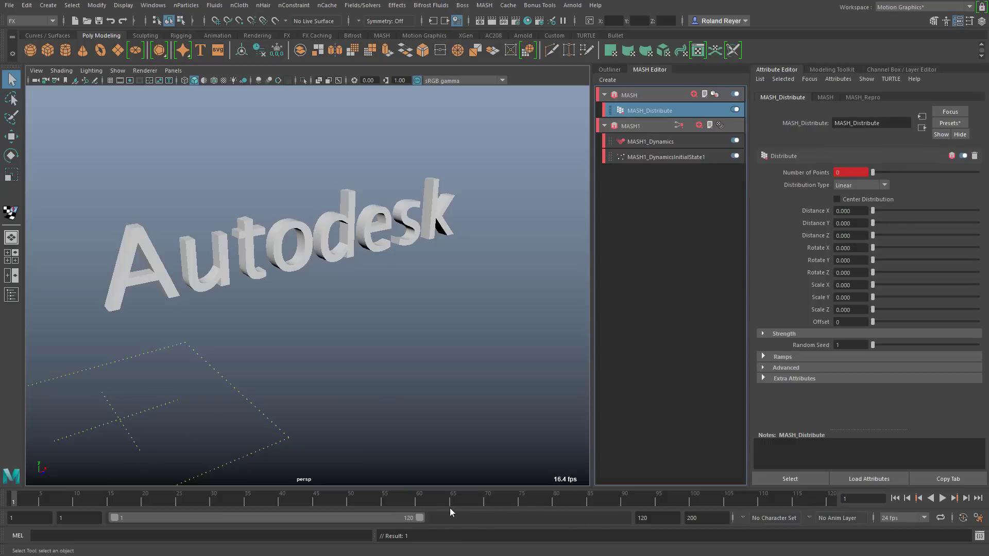
pyautogui.click(833, 496)
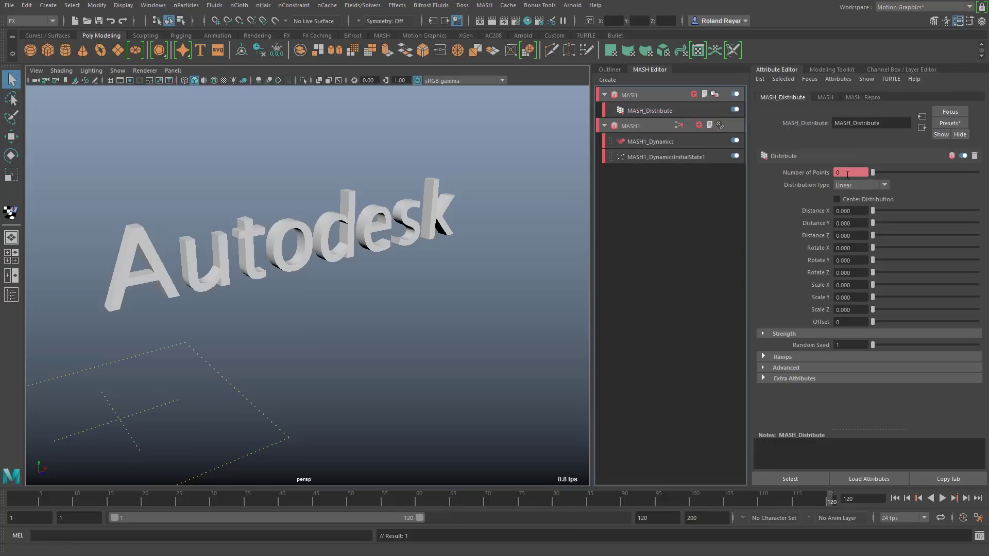
pyautogui.click(847, 173)
pyautogui.write('60')
pyautogui.press('Return')
pyautogui.rightClick(814, 172)
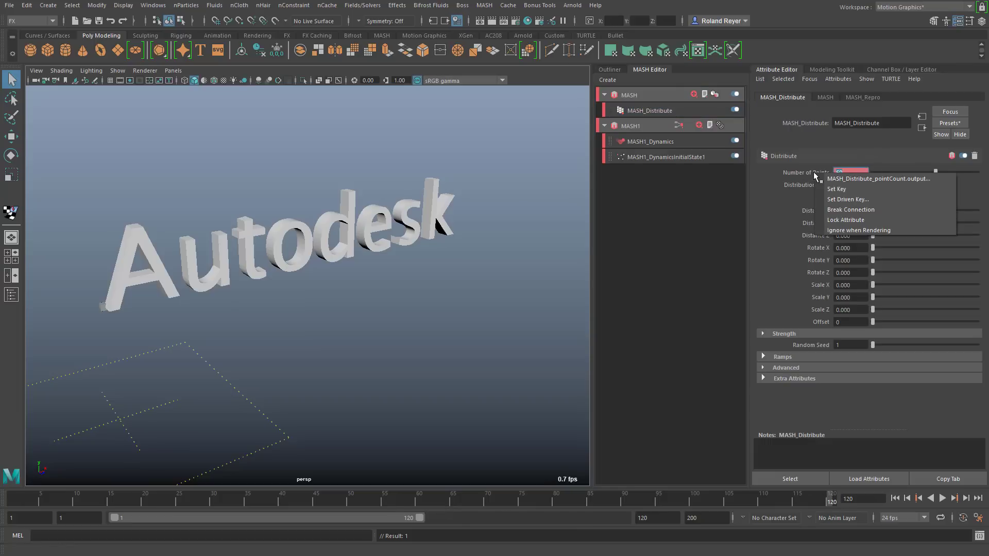
pyautogui.click(839, 187)
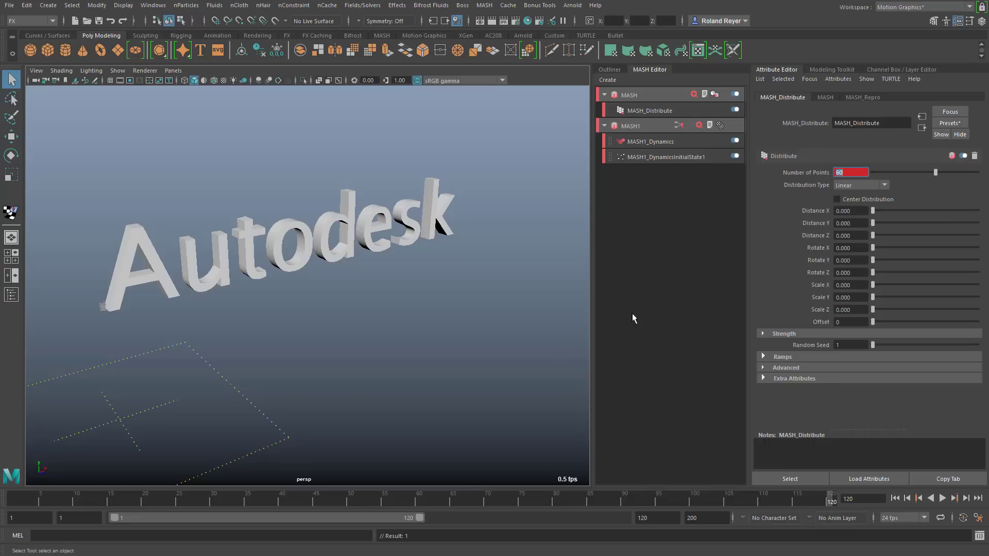
# Step: Add a MASH Random node after MASH_Distribute in the cube network
pyautogui.click(681, 114)
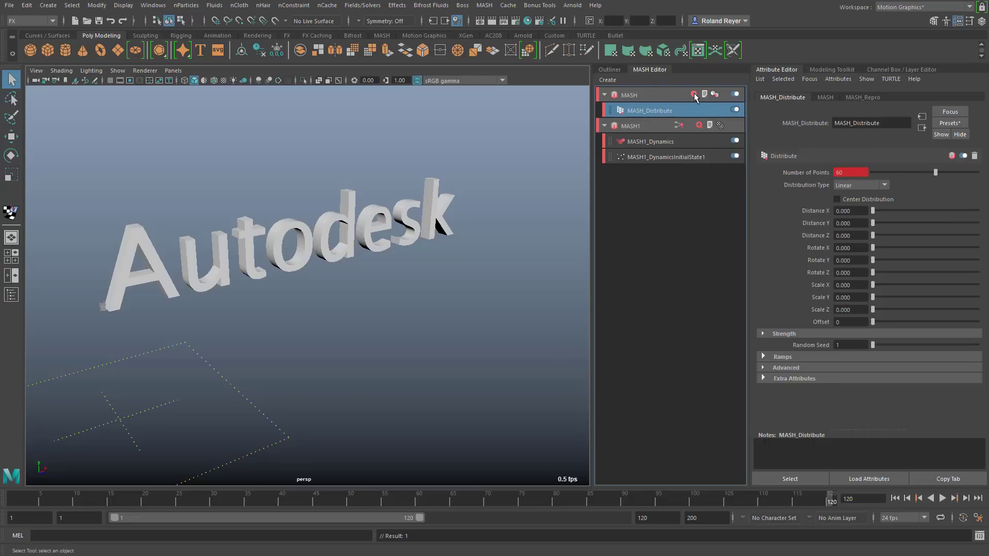
pyautogui.click(694, 94)
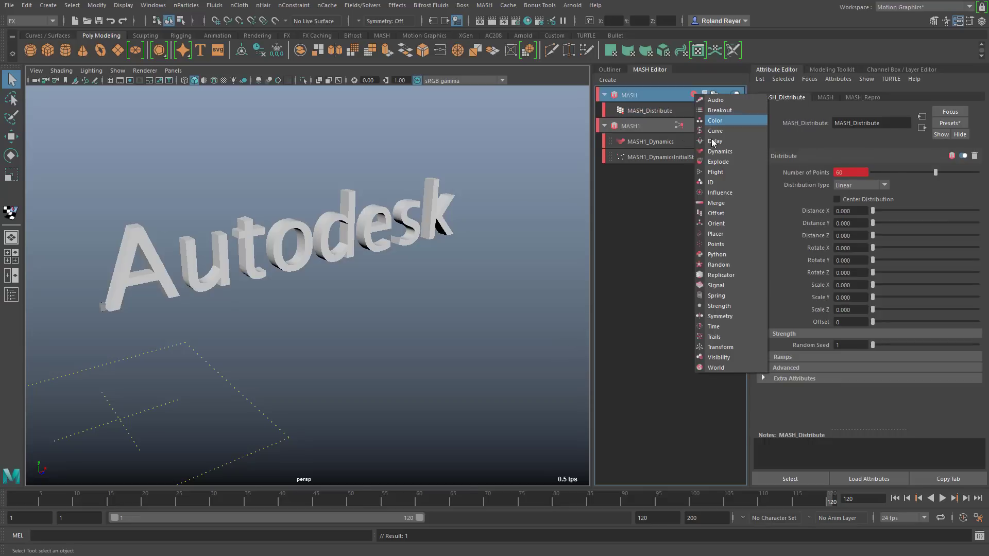
pyautogui.click(731, 264)
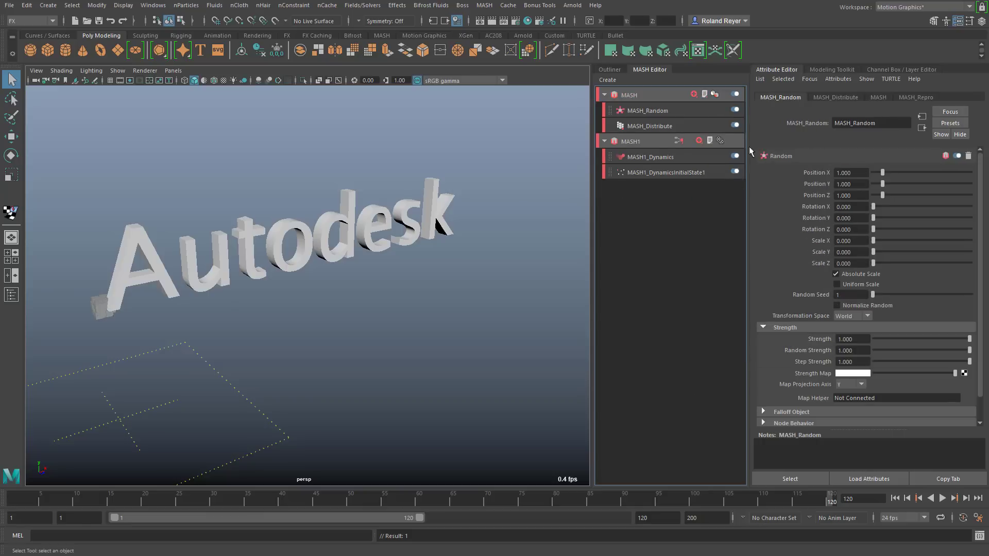
# Step: Preview the randomized cubes with playback, then rewind and frame the whole Autodesk text
pyautogui.keyDown('alt'); pyautogui.moveTo(488, 355); pyautogui.dragTo(278, 347); pyautogui.keyUp('alt')
pyautogui.keyDown('alt'); pyautogui.moveTo(278, 346); pyautogui.dragTo(415, 347, button='right'); pyautogui.keyUp('alt')
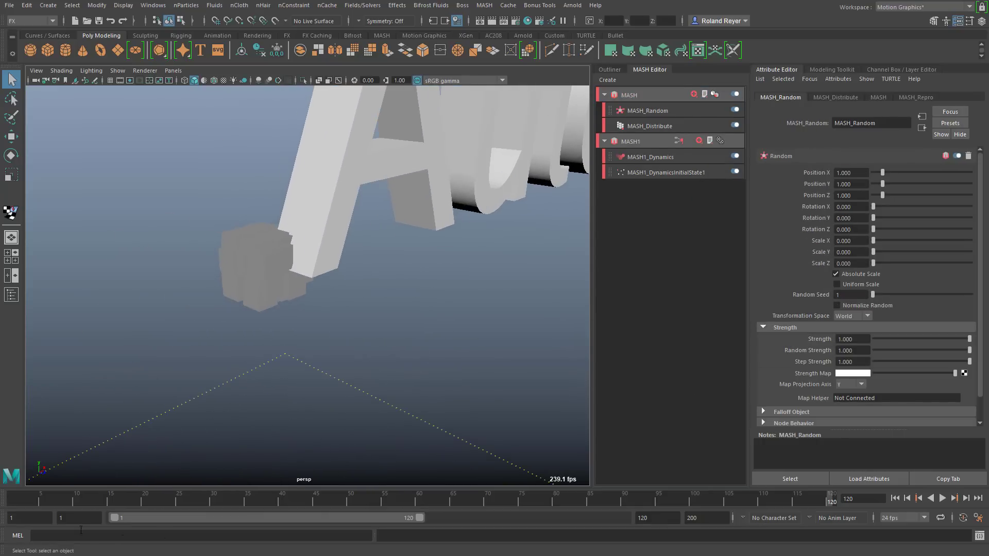
pyautogui.hotkey('alt', 'v')
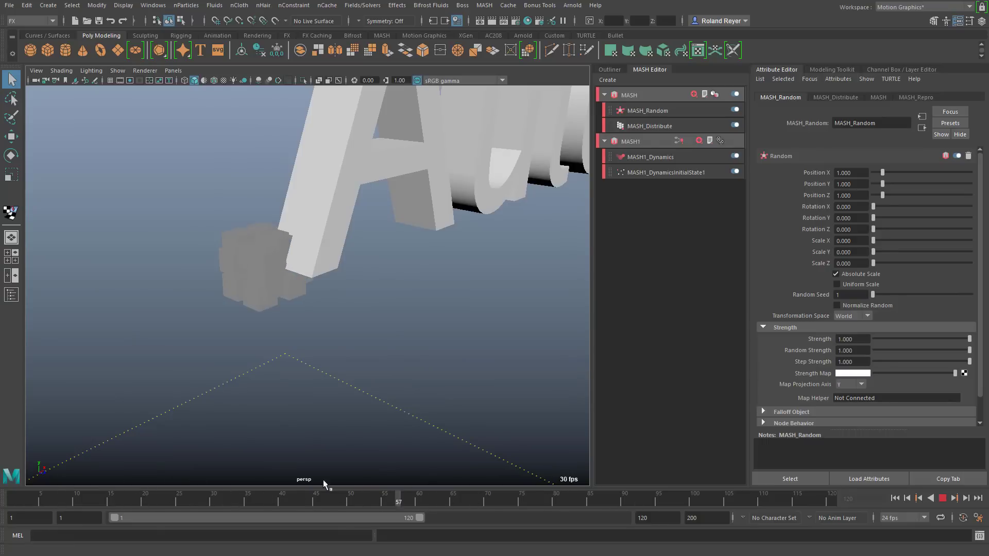
pyautogui.hotkey('alt', 'v')
pyautogui.hotkey('alt', 'shift', 'v')
pyautogui.keyDown('alt'); pyautogui.moveTo(324, 322); pyautogui.dragTo(409, 353); pyautogui.keyUp('alt')
pyautogui.keyDown('alt'); pyautogui.moveTo(289, 347); pyautogui.dragTo(147, 381, button='right'); pyautogui.keyUp('alt')
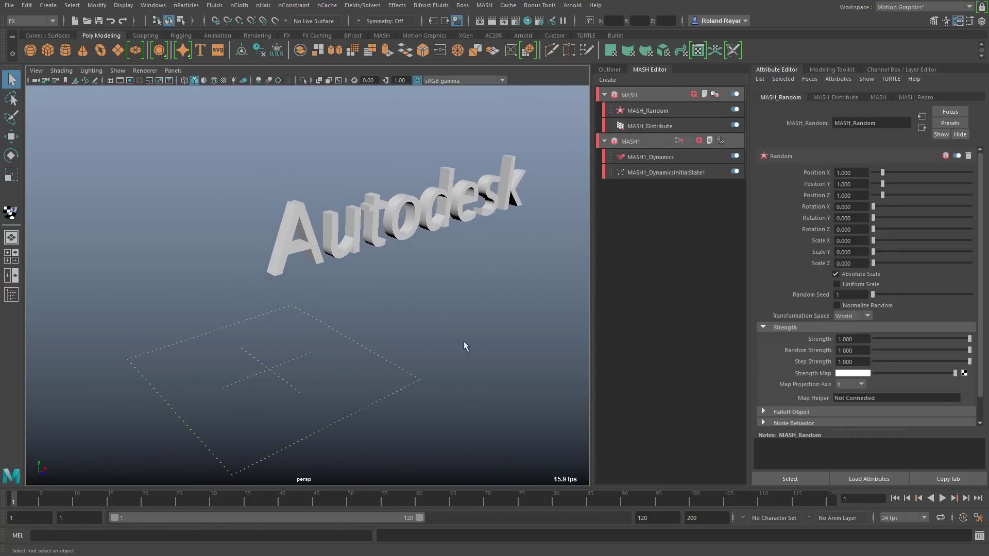
# Step: Add a MASH_Transform node and create its connected controller locator, MASH_Transform_loc
pyautogui.click(693, 93)
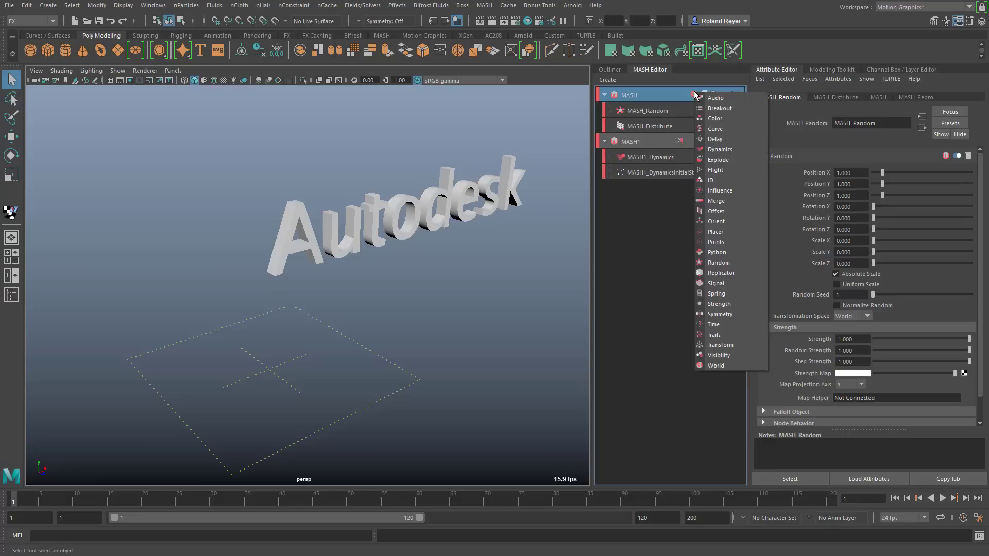
pyautogui.click(747, 346)
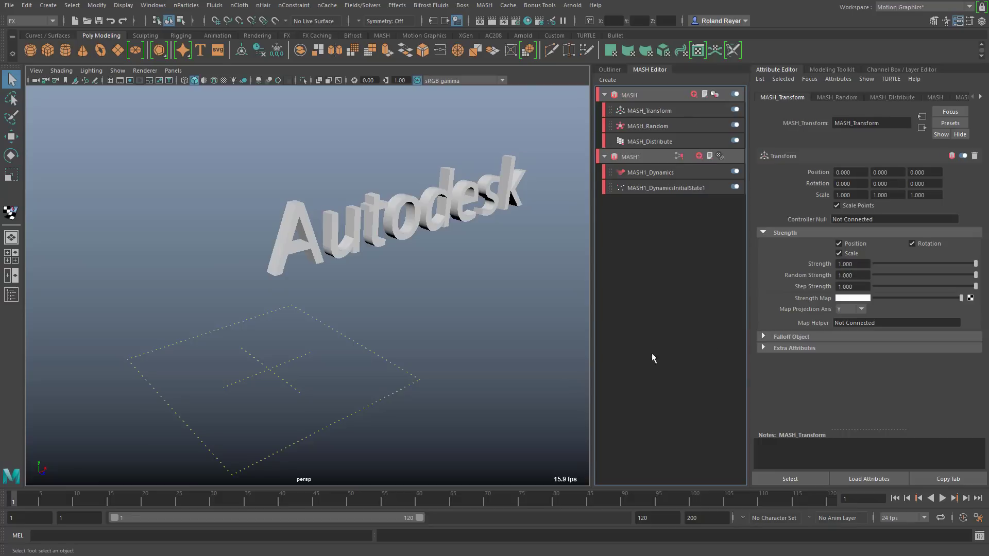
pyautogui.rightClick(863, 217)
pyautogui.click(905, 228)
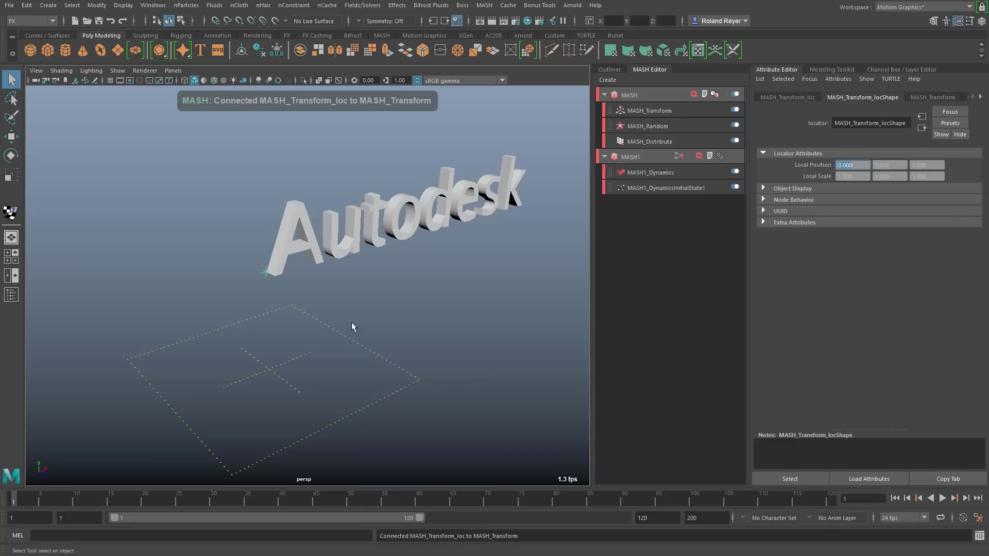
# Step: Move MASH_Transform_loc with the Move tool, raising and then lowering it along Y beside the Autodesk text
pyautogui.press('w')
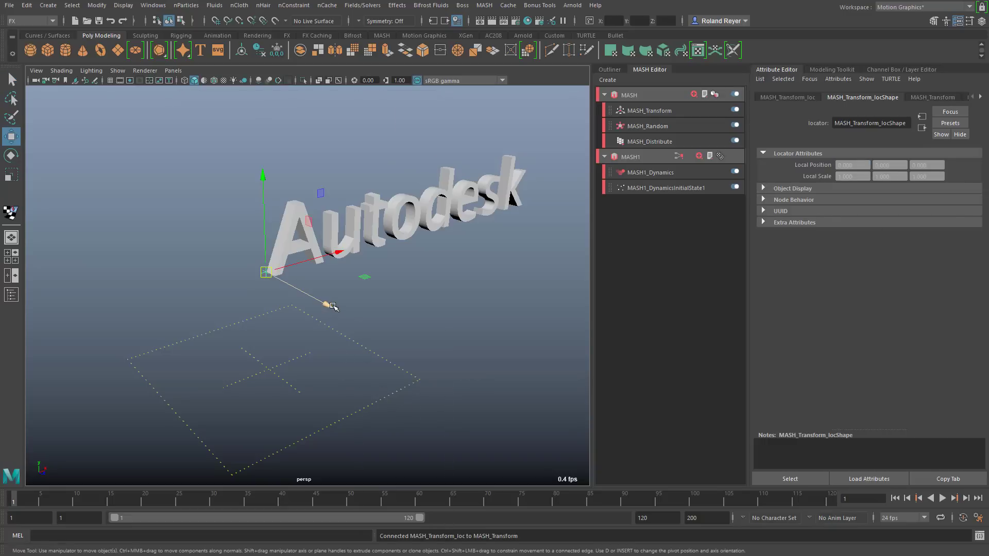
pyautogui.moveTo(333, 305); pyautogui.dragTo(541, 403)
pyautogui.moveTo(424, 262); pyautogui.dragTo(431, 206)
pyautogui.keyDown('alt'); pyautogui.moveTo(459, 397); pyautogui.dragTo(271, 242); pyautogui.keyUp('alt')
pyautogui.keyDown('alt'); pyautogui.moveTo(487, 232); pyautogui.dragTo(291, 234); pyautogui.keyUp('alt')
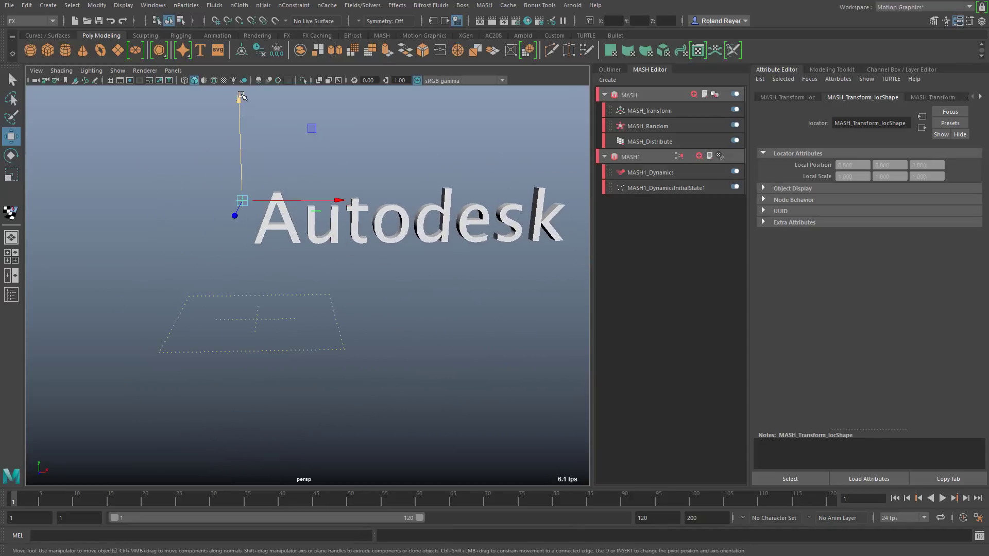
pyautogui.moveTo(241, 96); pyautogui.dragTo(240, 120)
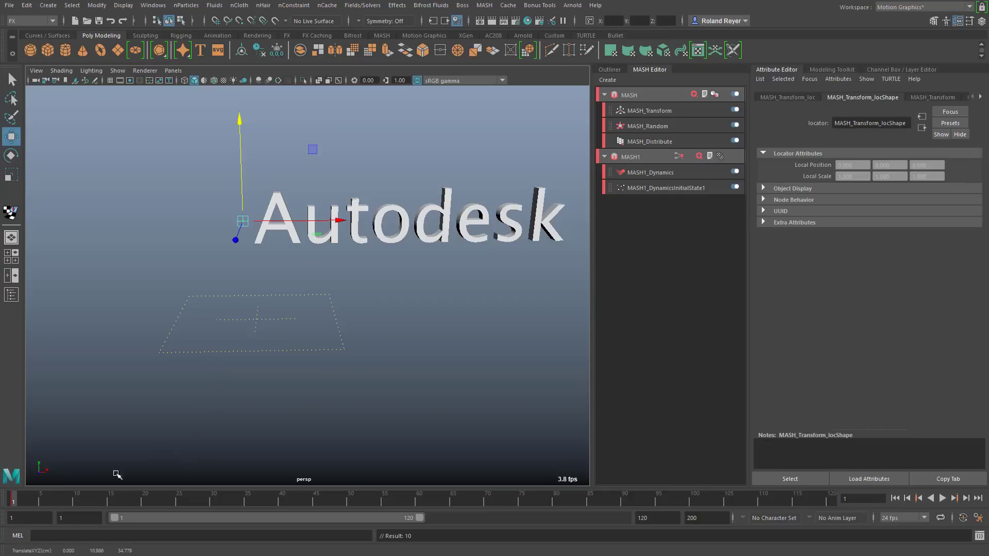
# Step: Slide the locator along X past the final k of Autodesk, then scrub the timeline to check it
pyautogui.hotkey('alt', 'v')
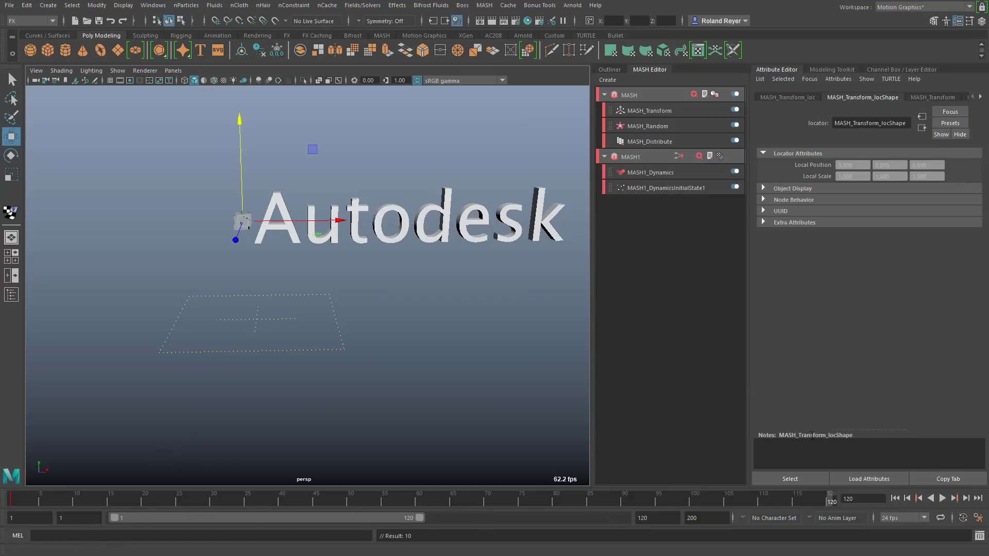
pyautogui.keyDown('alt'); pyautogui.moveTo(415, 340); pyautogui.dragTo(360, 288, button='middle'); pyautogui.keyUp('alt')
pyautogui.moveTo(288, 232); pyautogui.dragTo(592, 229)
pyautogui.keyDown('alt'); pyautogui.moveTo(468, 338); pyautogui.dragTo(408, 326); pyautogui.keyUp('alt')
pyautogui.moveTo(408, 327); pyautogui.dragTo(527, 365, button='middle')
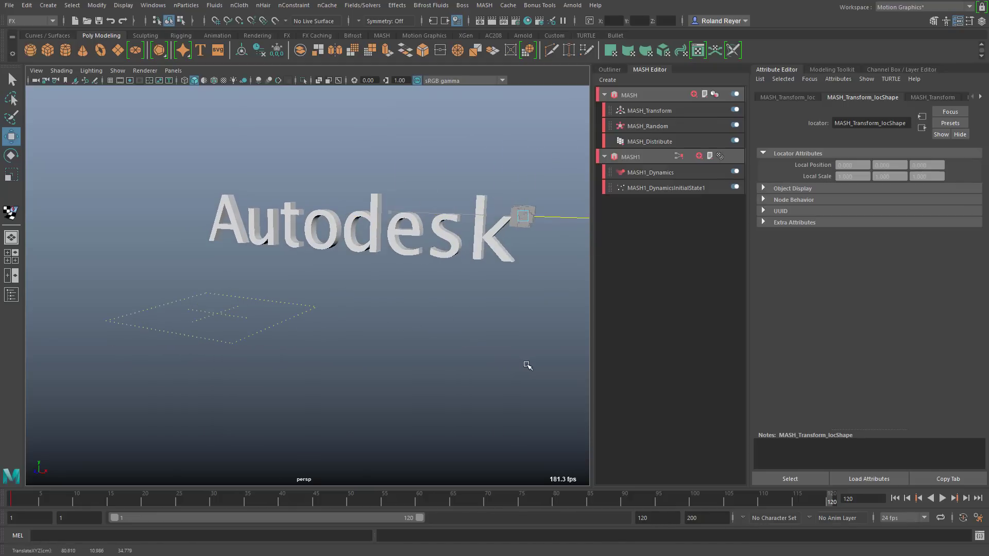
pyautogui.click(807, 501)
pyautogui.moveTo(763, 498); pyautogui.dragTo(19, 500)
pyautogui.keyDown('alt'); pyautogui.moveTo(187, 435); pyautogui.dragTo(420, 380); pyautogui.keyUp('alt')
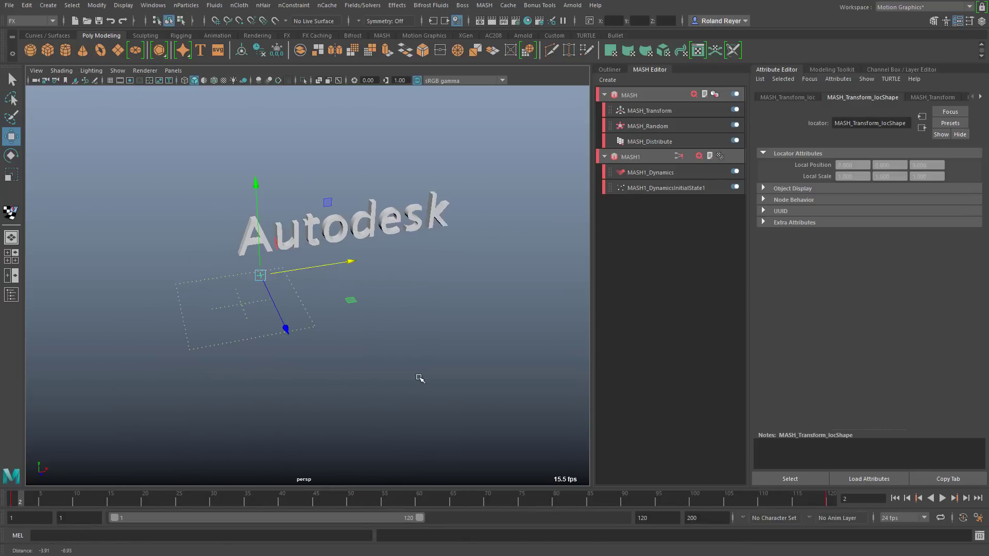
# Step: Add a Dynamics node to the MASH network, play the simulation, then stop and rewind to frame 1
pyautogui.click(693, 95)
pyautogui.click(703, 156)
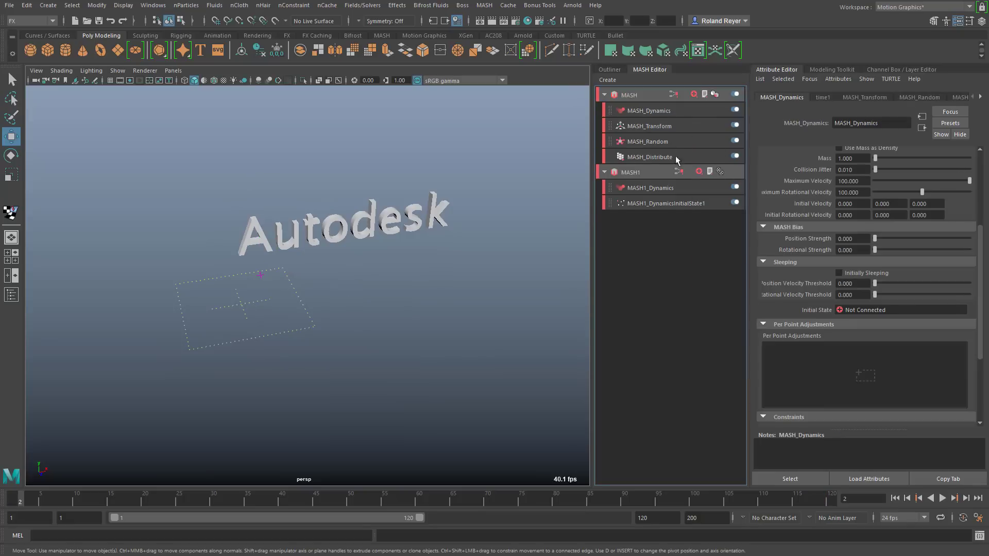
pyautogui.click(893, 498)
pyautogui.click(943, 498)
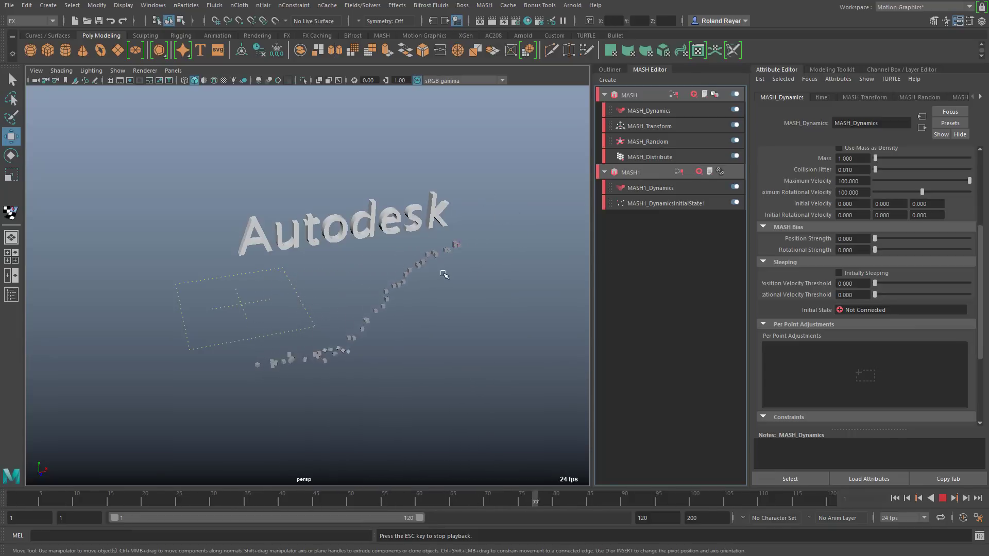
pyautogui.press('Escape')
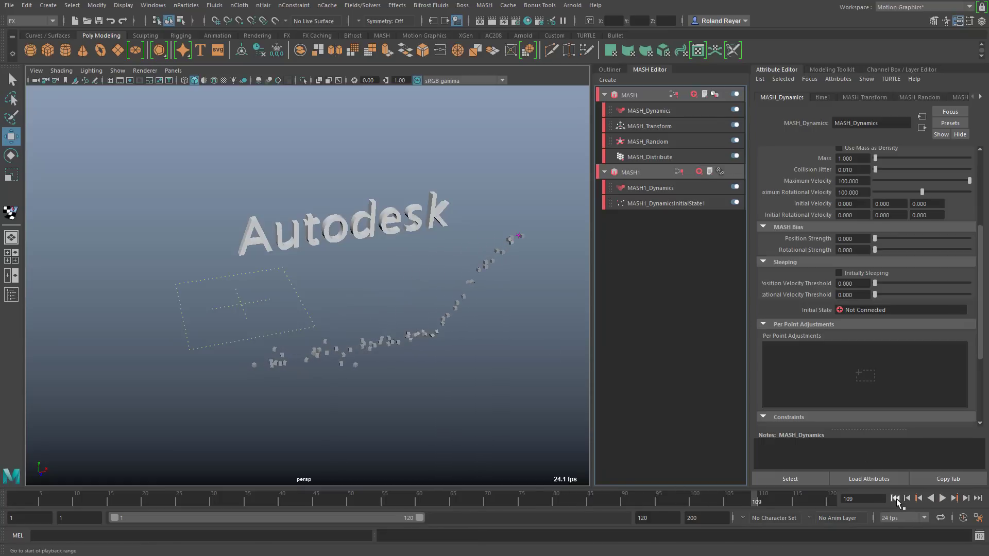
pyautogui.click(896, 499)
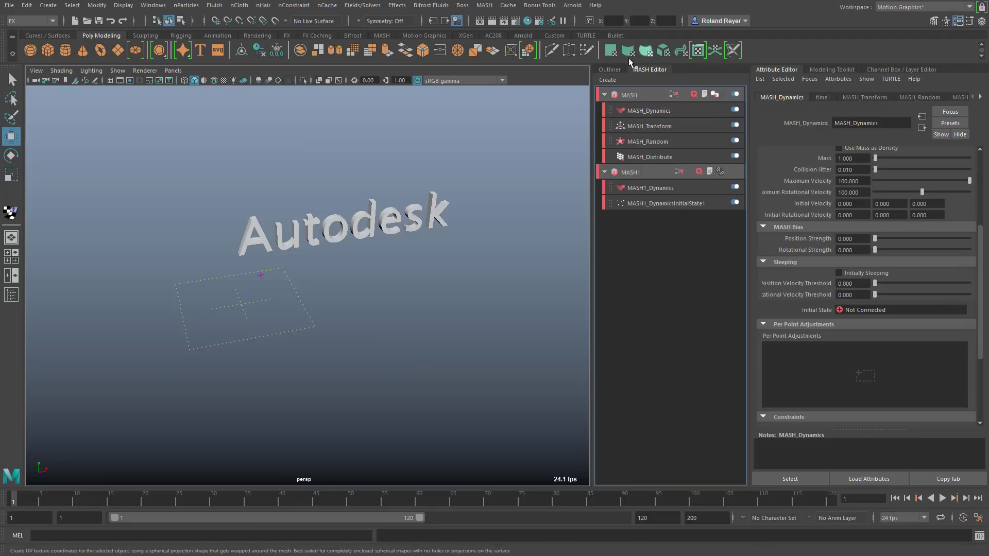
# Step: Set MASH_Dynamics Initial Velocity Z to -200 and play the simulation
pyautogui.click(659, 112)
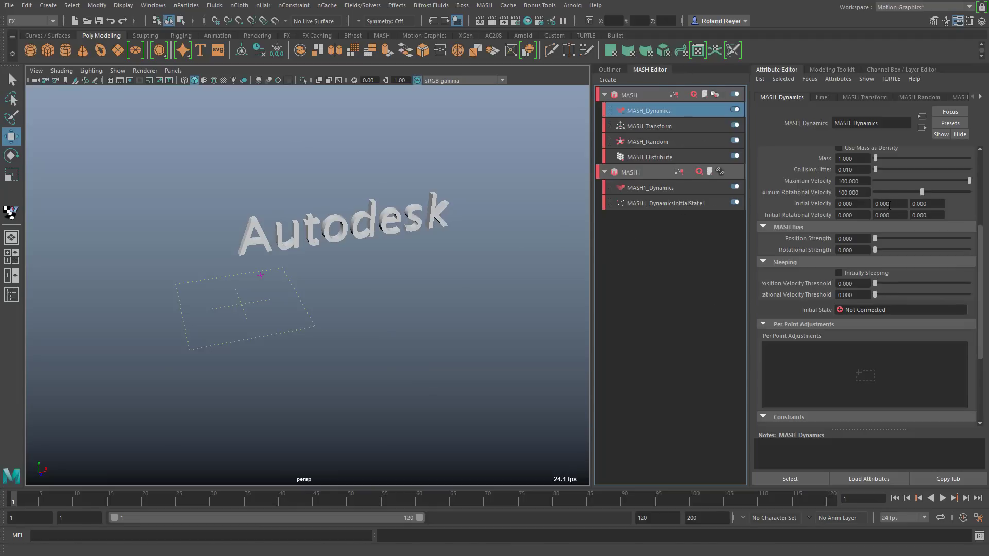
pyautogui.click(933, 204)
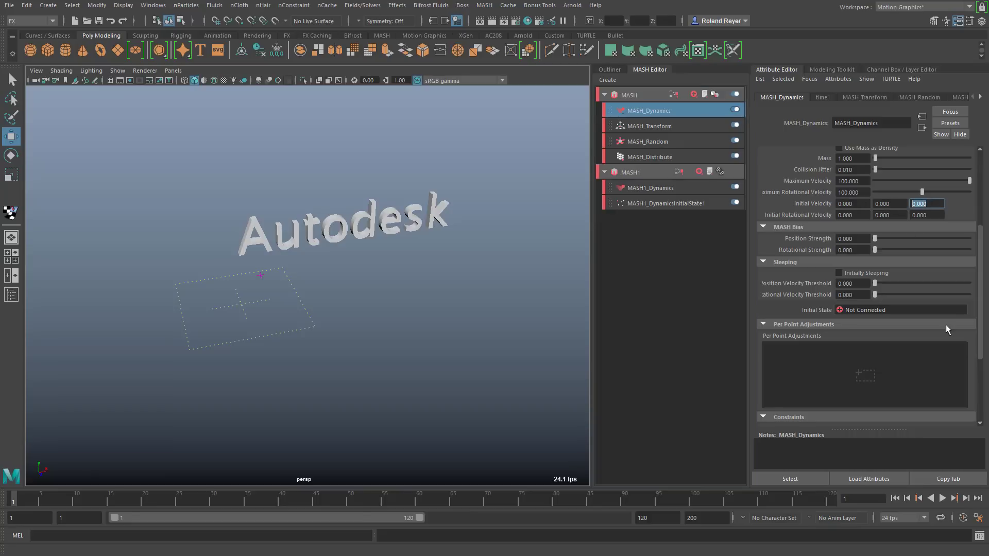
pyautogui.write('-200')
pyautogui.press('Return')
pyautogui.click(942, 498)
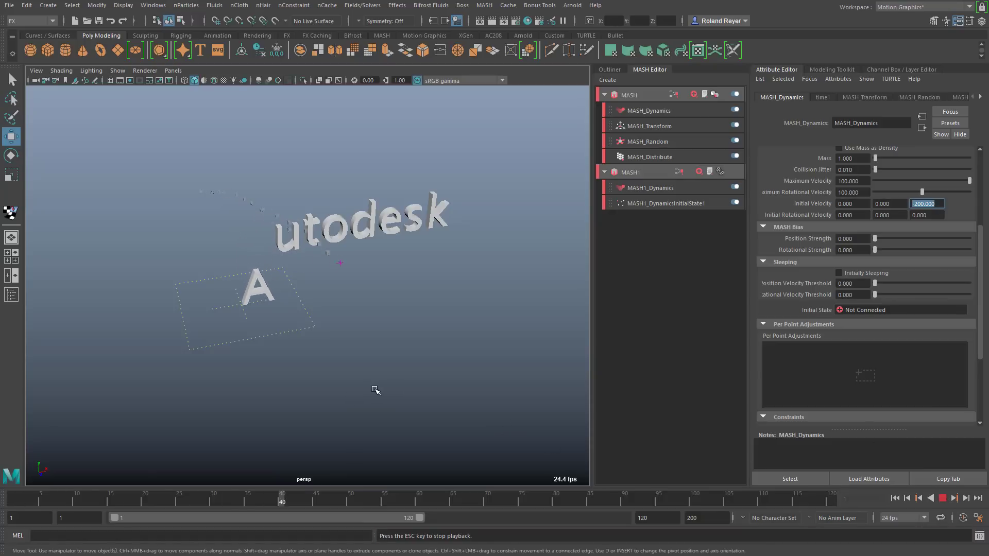
pyautogui.keyDown('alt'); pyautogui.moveTo(307, 371); pyautogui.dragTo(347, 358); pyautogui.keyUp('alt')
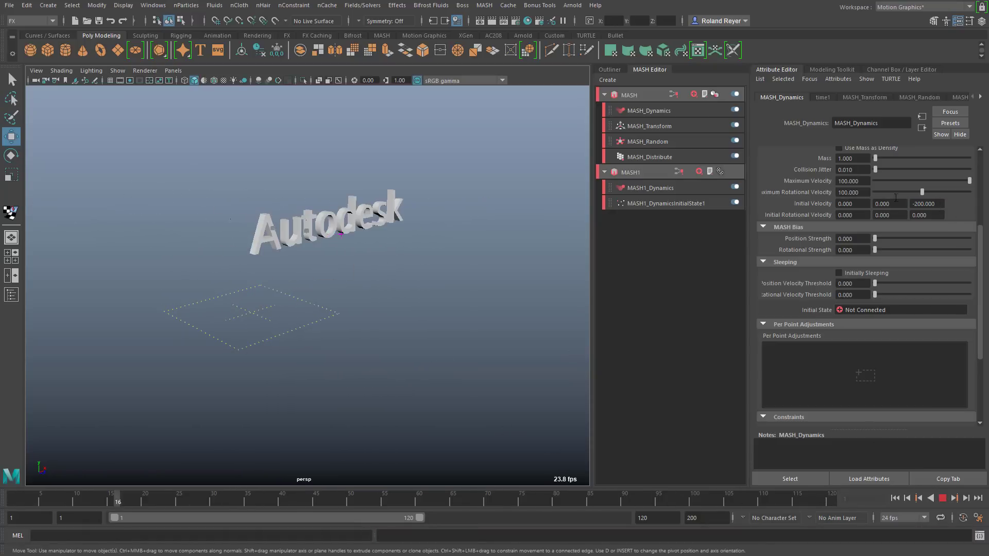
# Step: Lower Initial Velocity Z to -100, then settle on -50 during playback
pyautogui.write('-1')
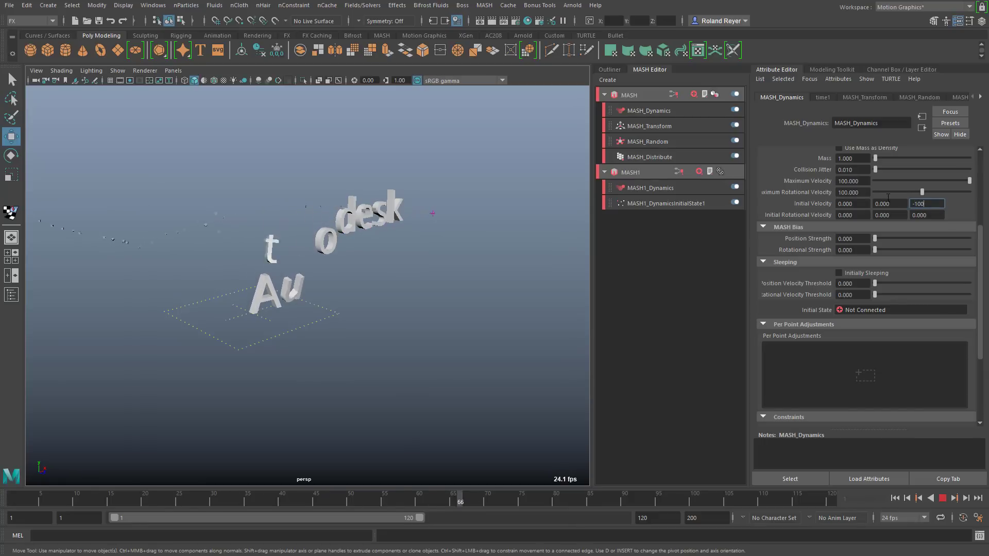
pyautogui.write('00')
pyautogui.press('Return')
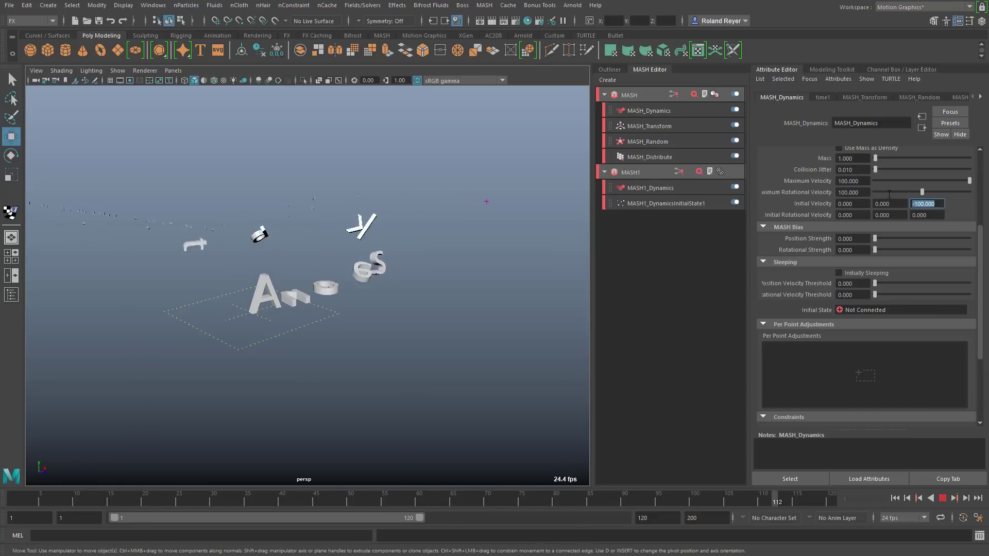
pyautogui.write('-50')
pyautogui.press('Return')
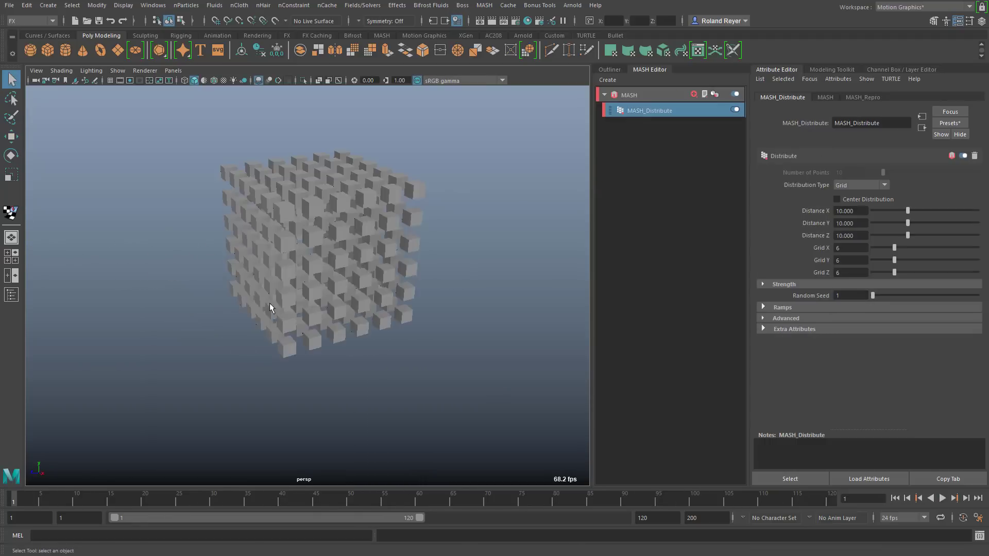
# Step: Add a Dynamics node to the cube grid's MASH network
pyautogui.keyDown('alt'); pyautogui.moveTo(270, 304); pyautogui.dragTo(401, 308); pyautogui.keyUp('alt')
pyautogui.click(694, 95)
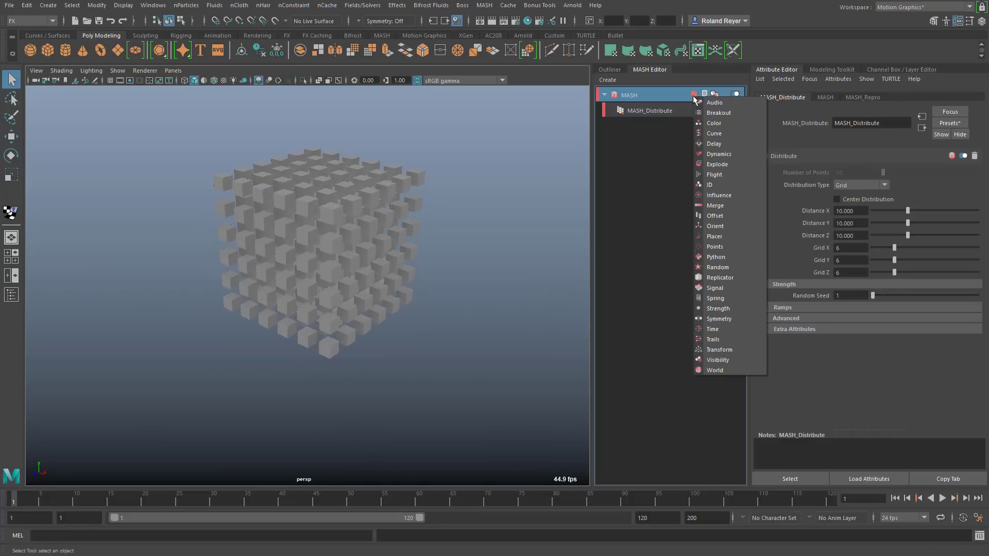
pyautogui.click(727, 154)
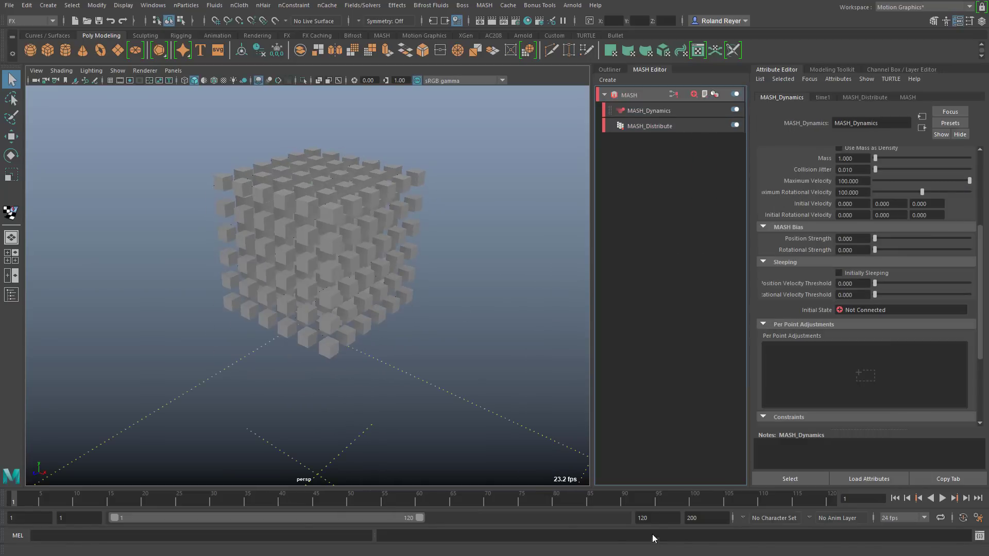
# Step: Set the playback end time to 1200, play the simulation, then stop and rewind
pyautogui.click(657, 516)
pyautogui.write('0')
pyautogui.click(942, 498)
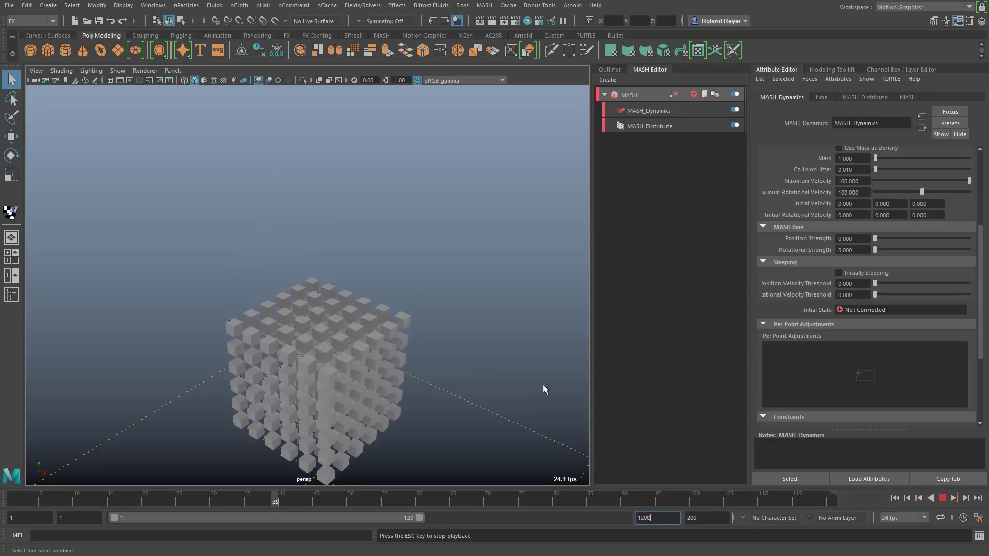
pyautogui.press('Return')
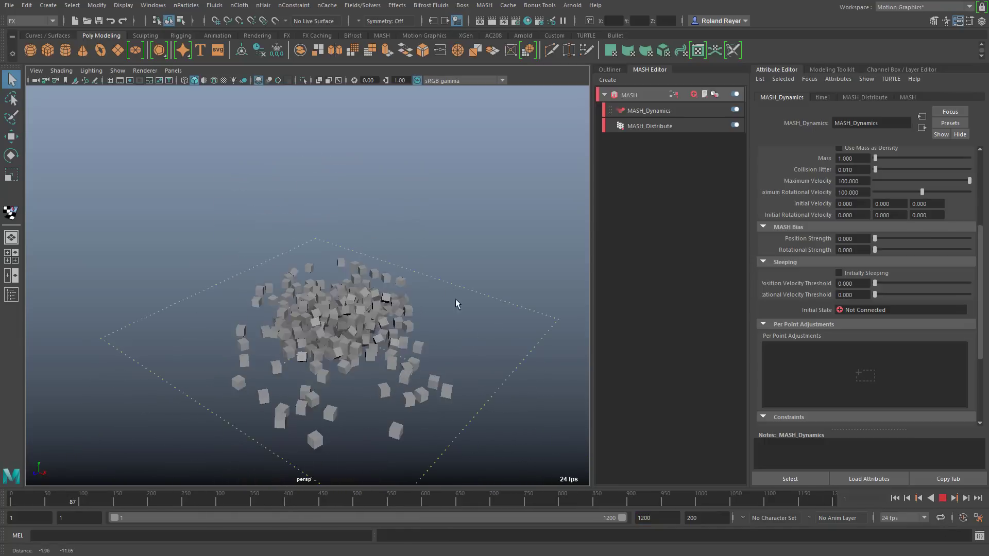
pyautogui.press('Escape')
pyautogui.click(894, 498)
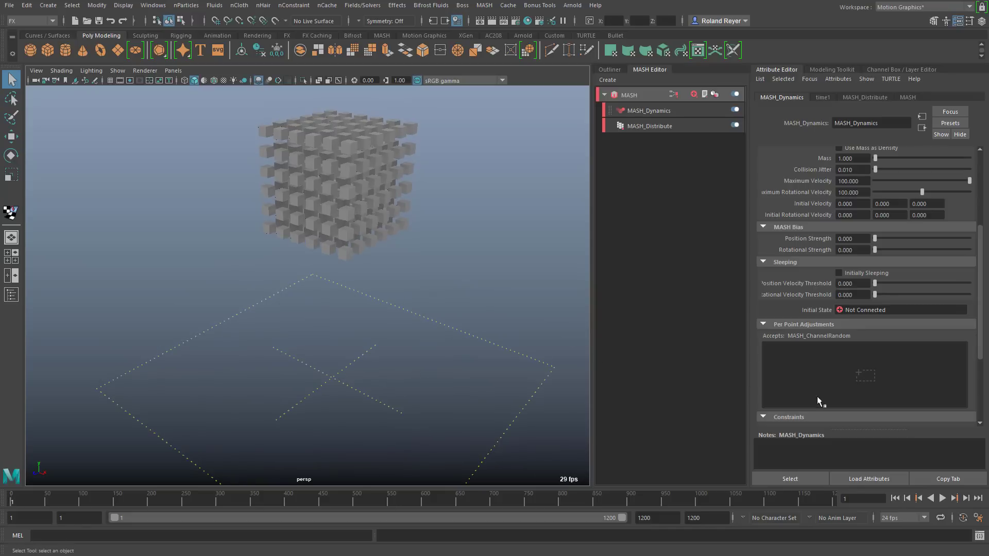
# Step: Create a Glue MASH_Constraint1 from MASH_Dynamics' Constraints field and play to watch the grid fall together
pyautogui.scroll(-4, 819, 348)
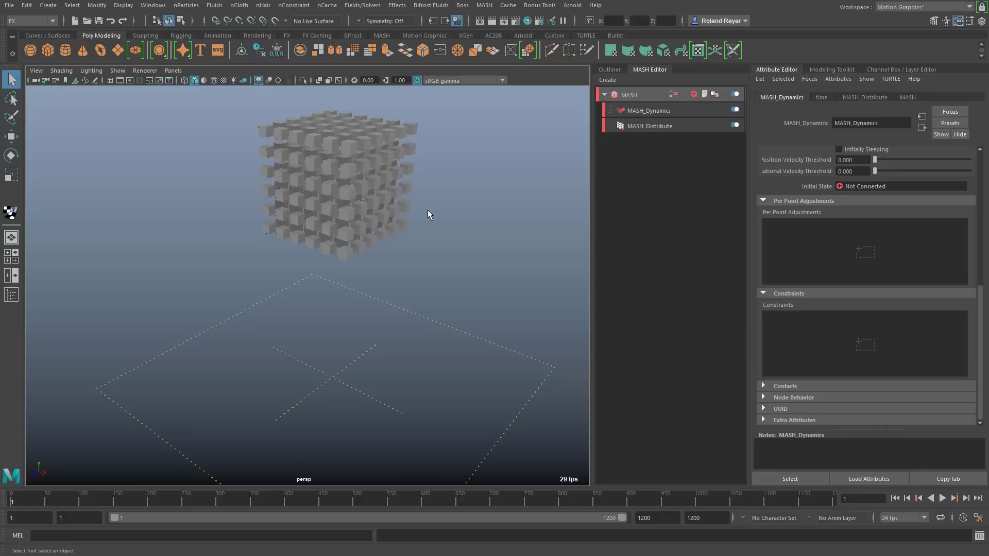
pyautogui.rightClick(826, 345)
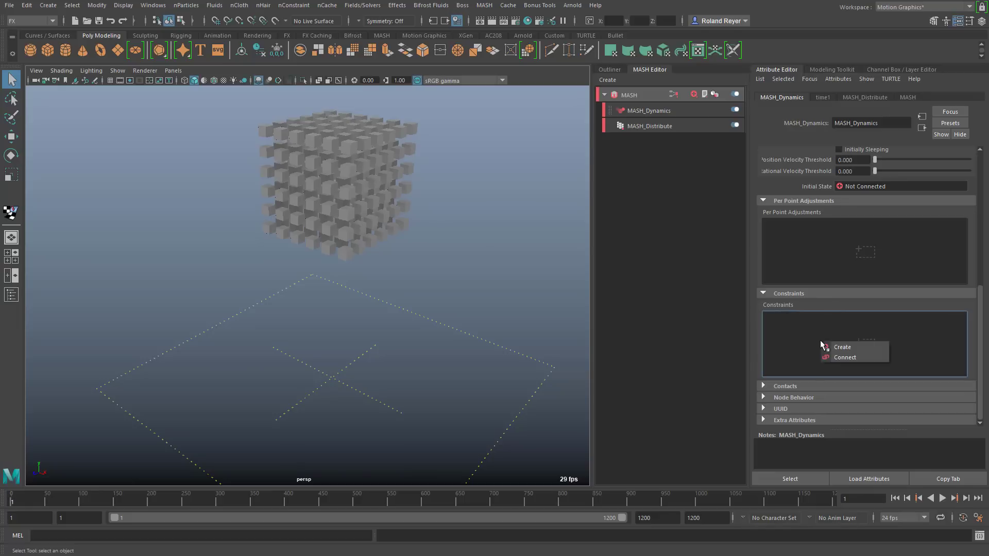
pyautogui.click(847, 349)
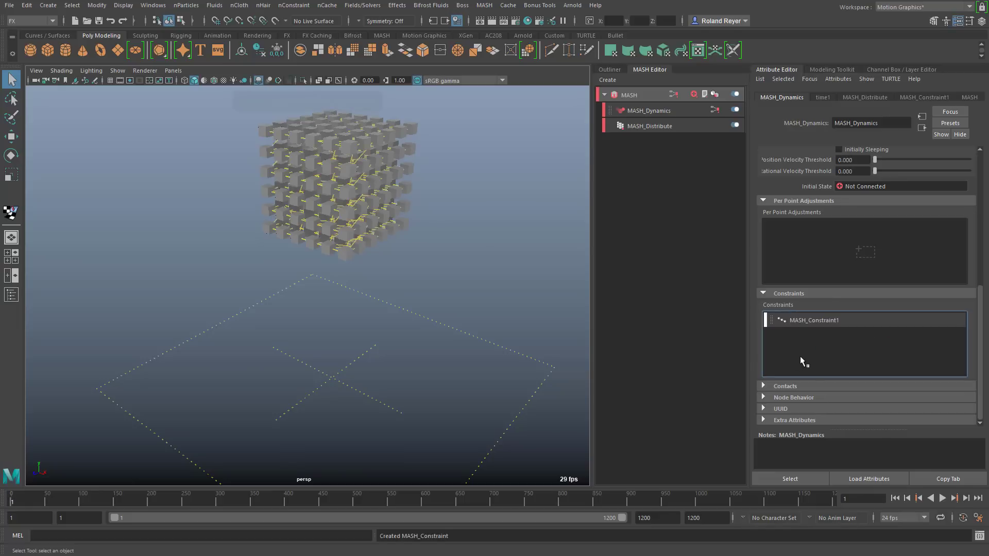
pyautogui.doubleClick(825, 320)
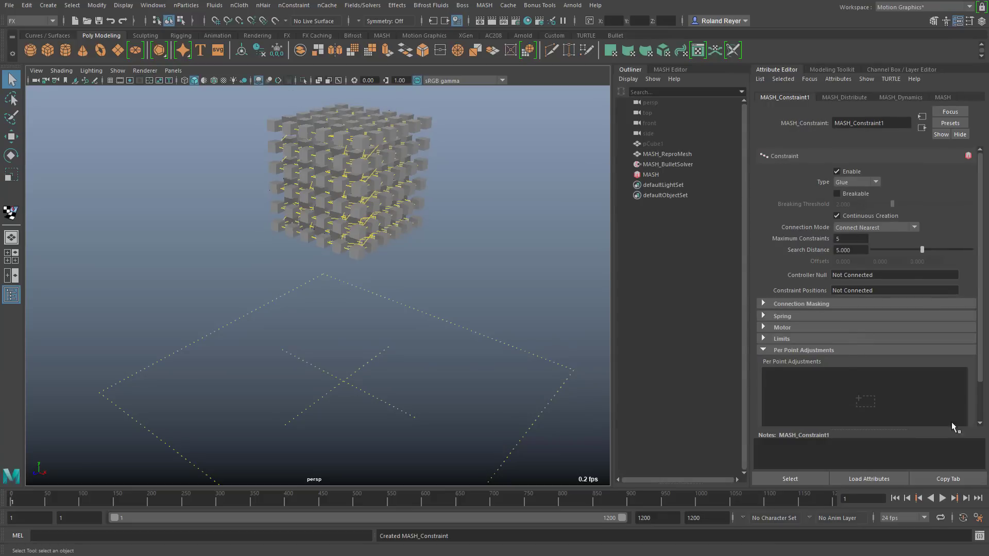
pyautogui.keyDown('alt'); pyautogui.moveTo(554, 323); pyautogui.dragTo(478, 329); pyautogui.keyUp('alt')
pyautogui.click(942, 498)
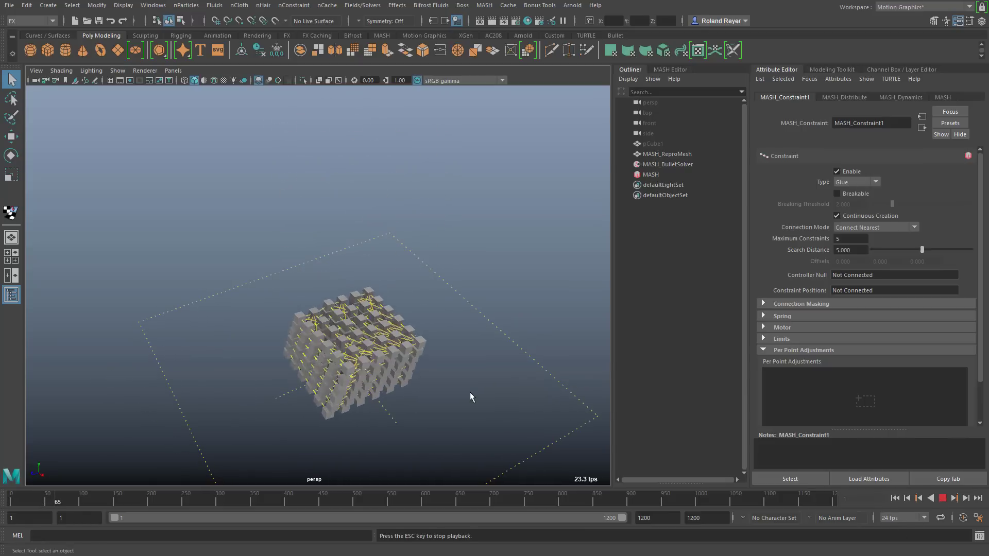
pyautogui.keyDown('alt'); pyautogui.moveTo(387, 453); pyautogui.dragTo(470, 320); pyautogui.keyUp('alt')
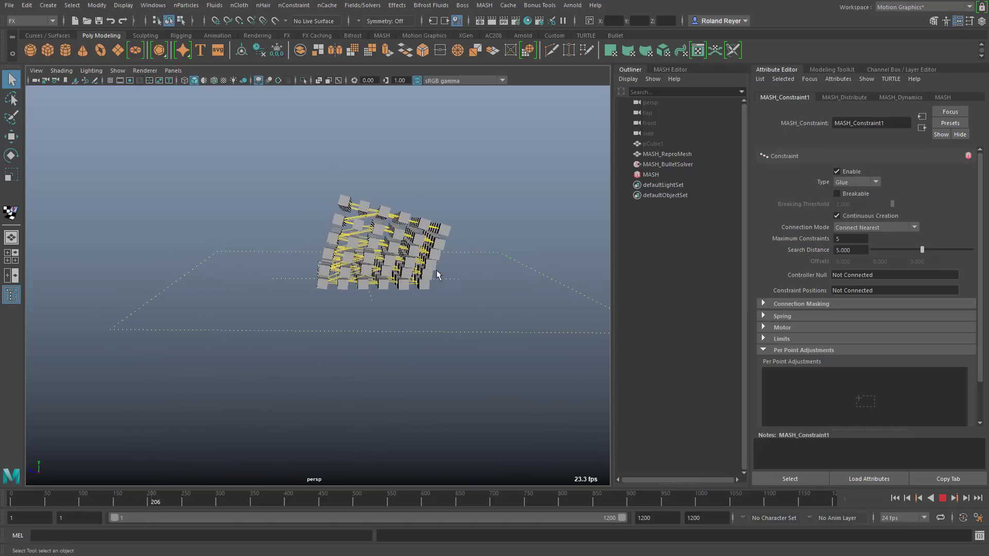
# Step: Rewind, enable Breakable on MASH_Constraint1 with a 2.000 threshold, and replay to watch the grid shatter
pyautogui.click(943, 499)
pyautogui.click(895, 499)
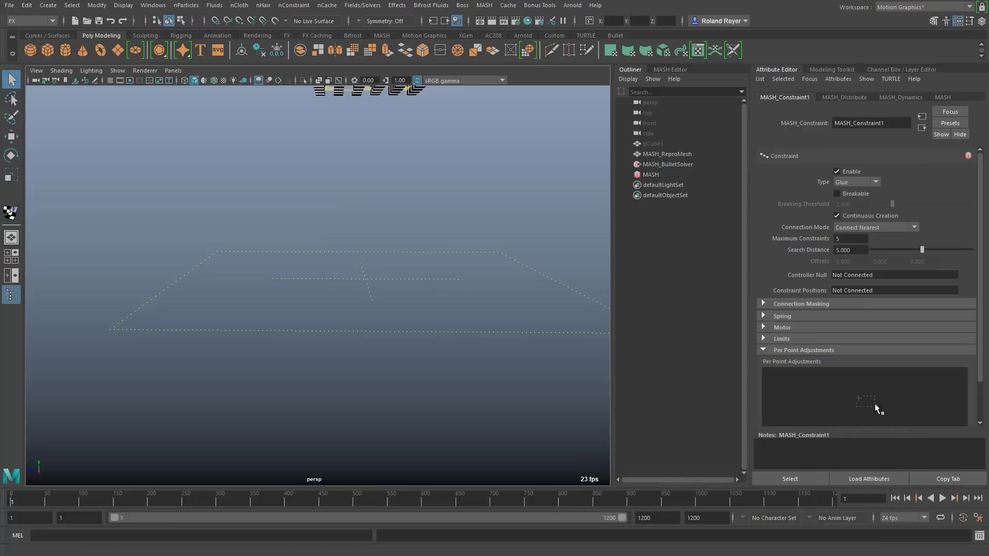
pyautogui.click(848, 193)
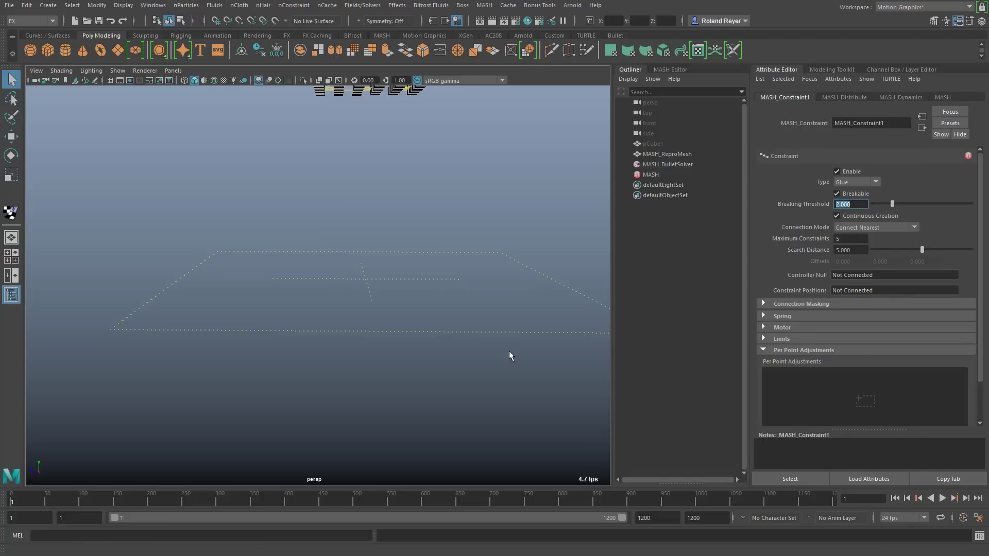
pyautogui.keyDown('alt'); pyautogui.moveTo(441, 379); pyautogui.dragTo(435, 342); pyautogui.keyUp('alt')
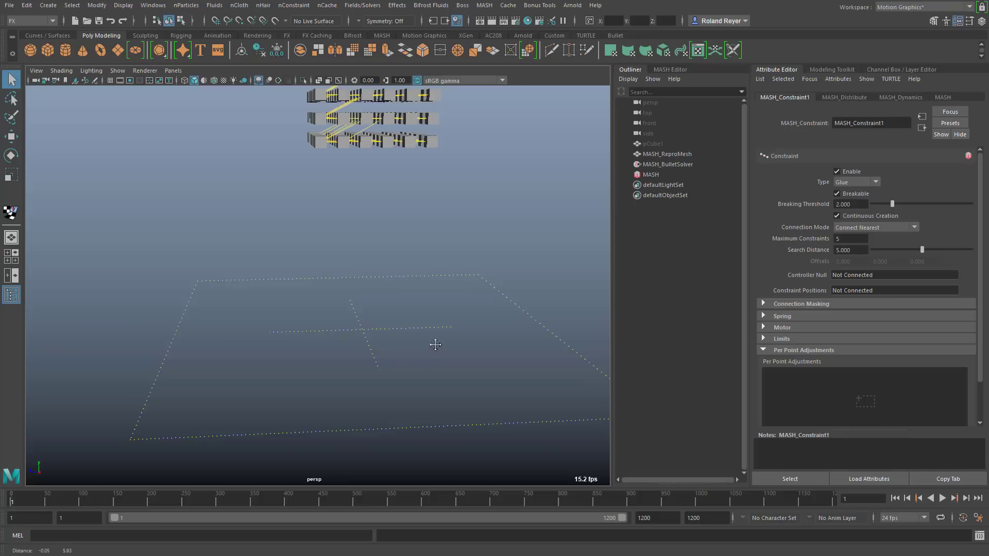
pyautogui.click(941, 499)
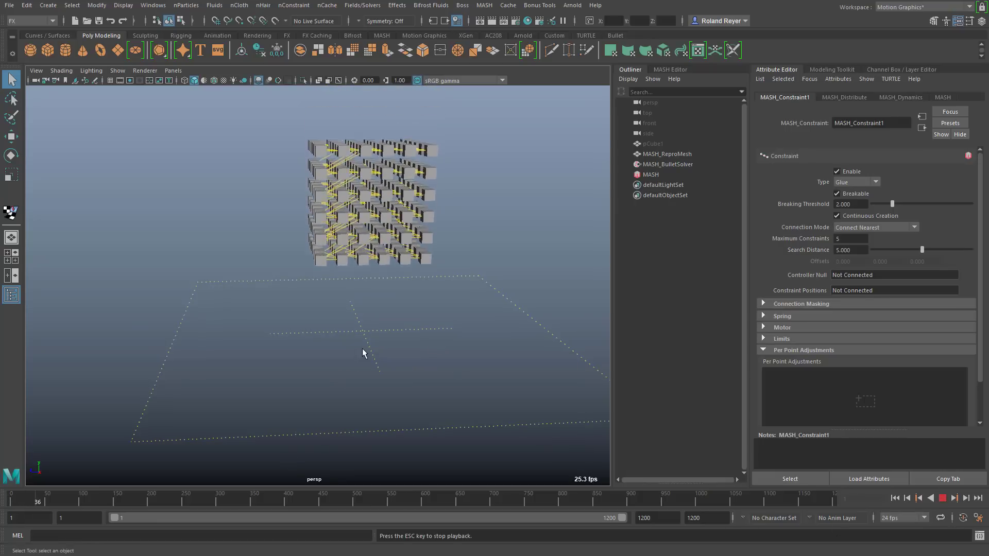
pyautogui.keyDown('alt'); pyautogui.moveTo(357, 353); pyautogui.dragTo(493, 316); pyautogui.keyUp('alt')
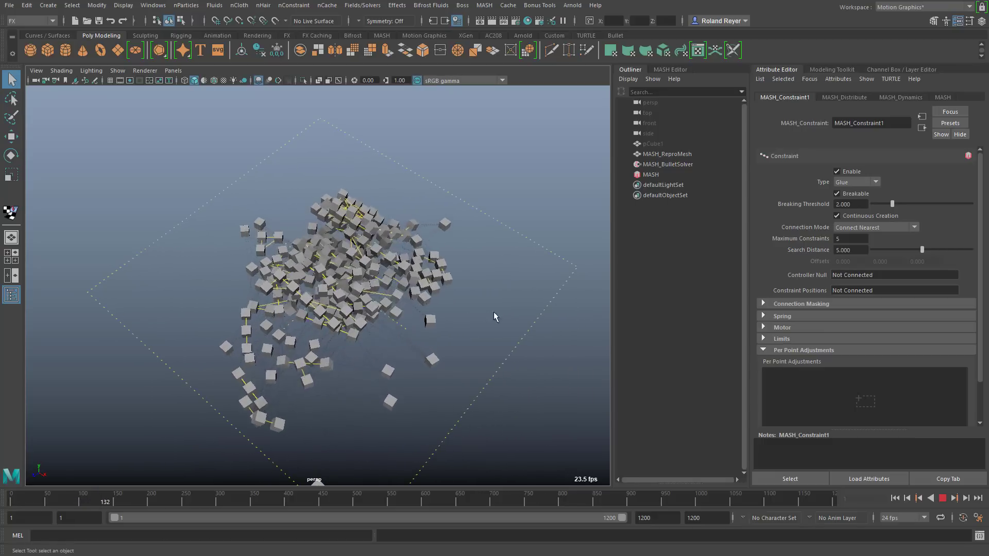
# Step: Switch MASH_Constraint1 to Spring with Search Distance 5.947 and Maximum Constraints 10, then replay and rewind
pyautogui.click(943, 499)
pyautogui.click(895, 499)
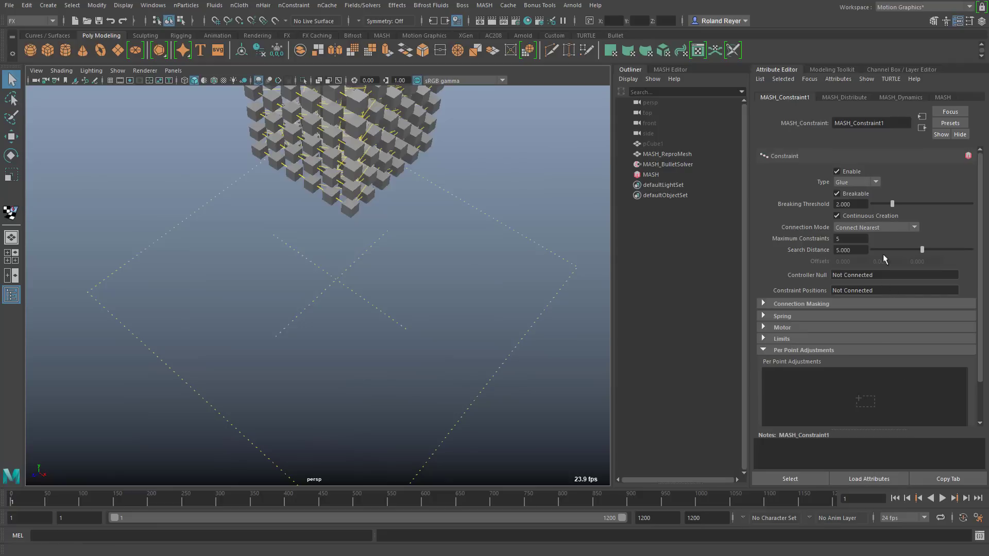
pyautogui.click(876, 184)
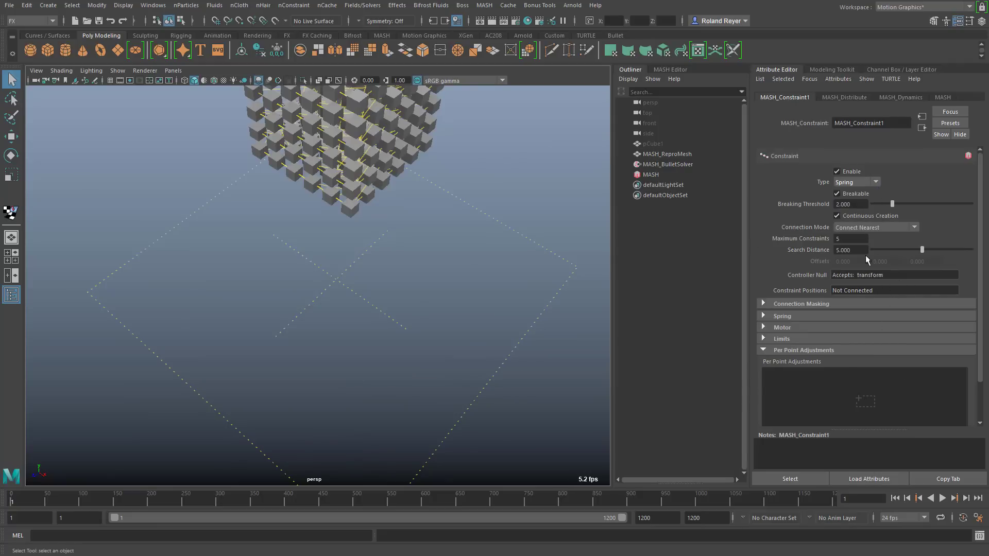
pyautogui.keyDown('alt'); pyautogui.moveTo(508, 292); pyautogui.dragTo(567, 315); pyautogui.keyUp('alt')
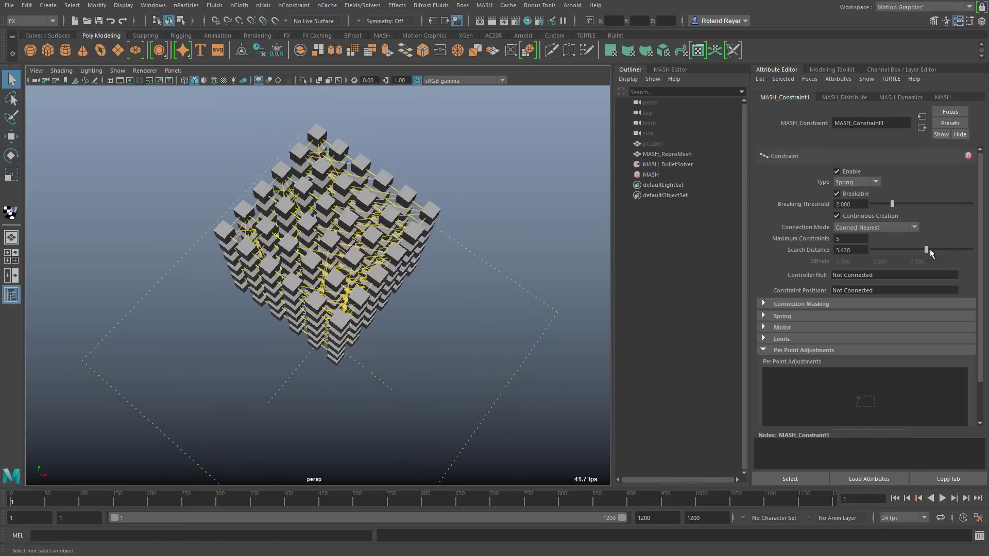
pyautogui.moveTo(930, 248)
pyautogui.mouseDown()
pyautogui.moveTo(957, 254)
pyautogui.moveTo(916, 246)
pyautogui.moveTo(931, 249)
pyautogui.mouseUp()
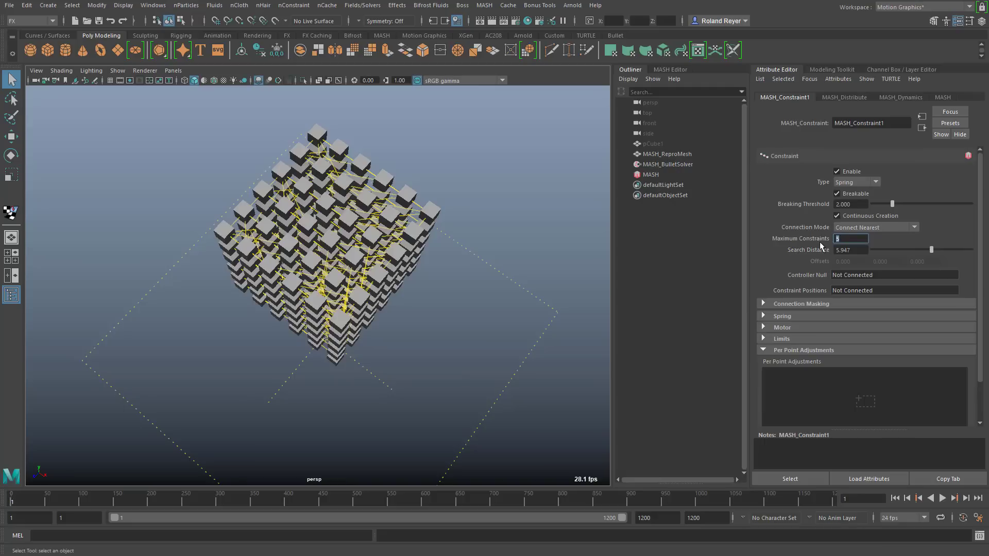
pyautogui.write('10')
pyautogui.press('Return')
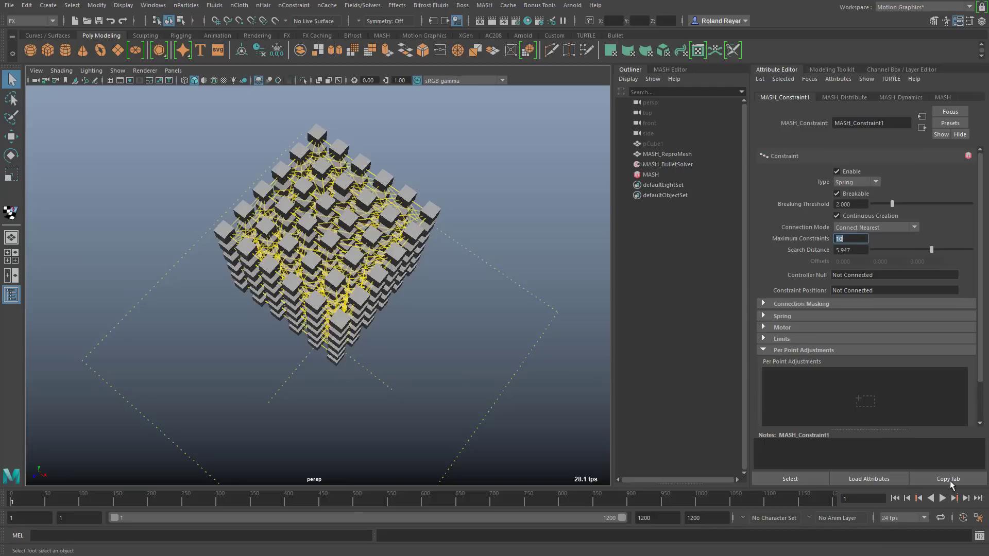
pyautogui.click(942, 498)
pyautogui.keyDown('alt'); pyautogui.moveTo(494, 402); pyautogui.dragTo(431, 345); pyautogui.keyUp('alt')
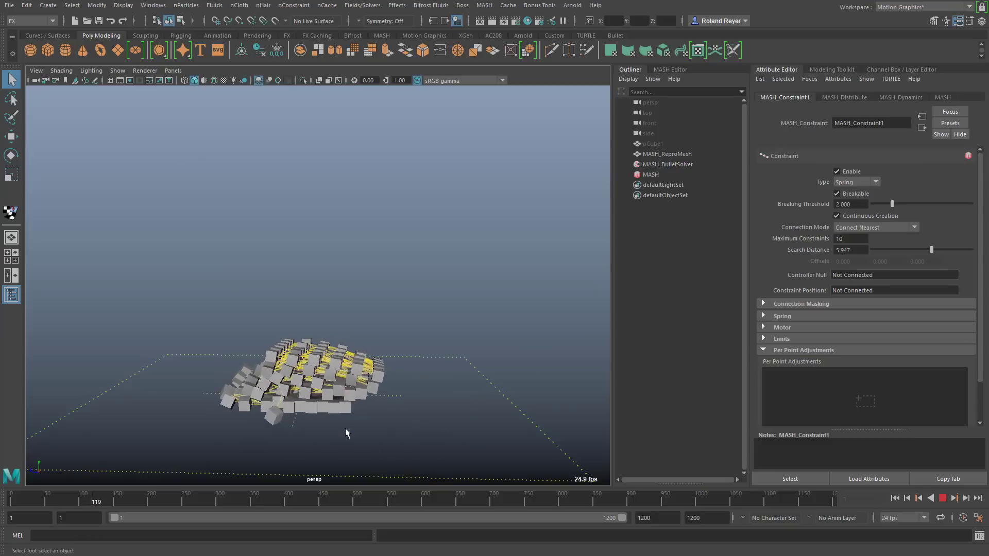
pyautogui.press('Escape')
pyautogui.hotkey('alt', 'shift', 'v')
# Step: Load the emitted-points spring demo scene from the MASH Demo Pool
pyautogui.press('F12')
pyautogui.moveTo(847, 409)
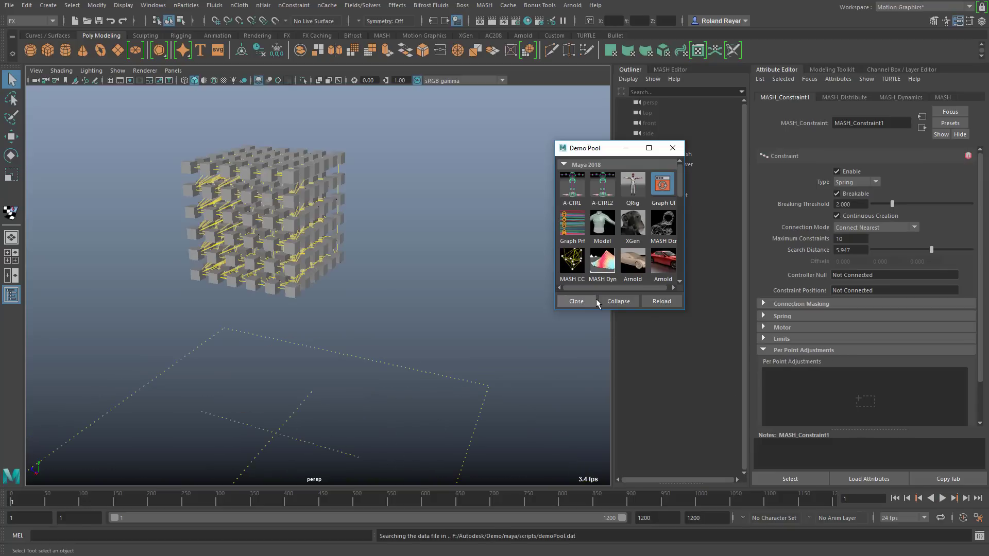
pyautogui.click(602, 261)
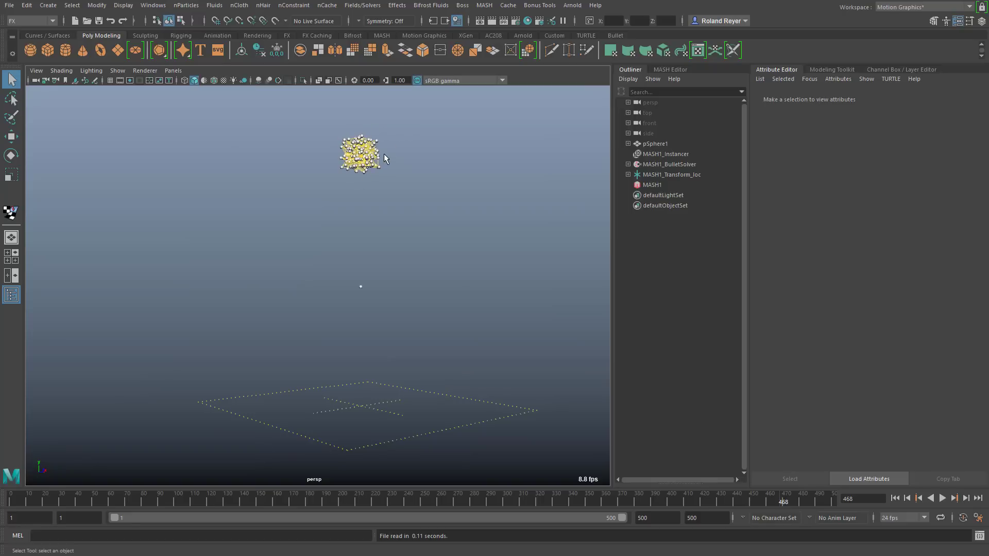
# Step: Play the demo from frame 1 to frame 413 and frame the spring-linked point chain
pyautogui.click(894, 498)
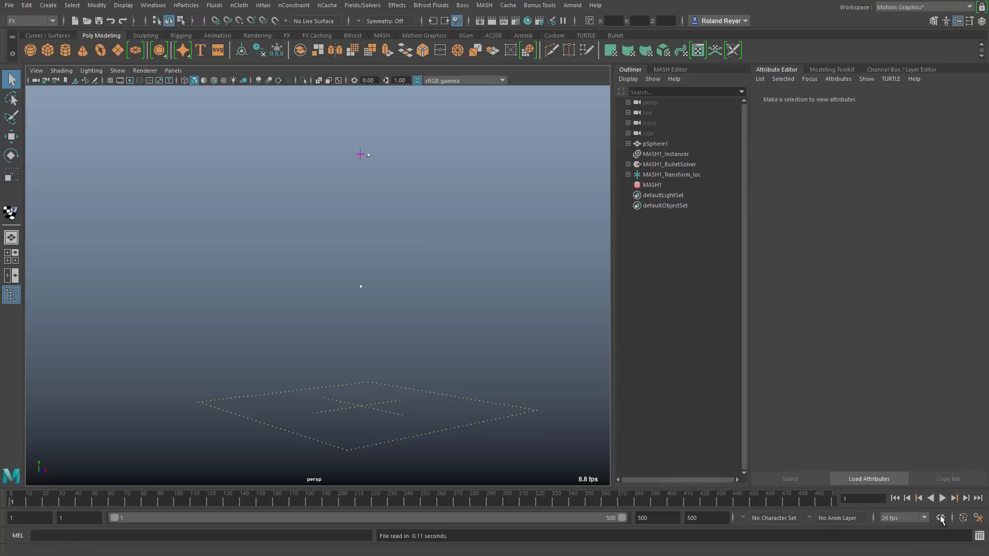
pyautogui.click(942, 499)
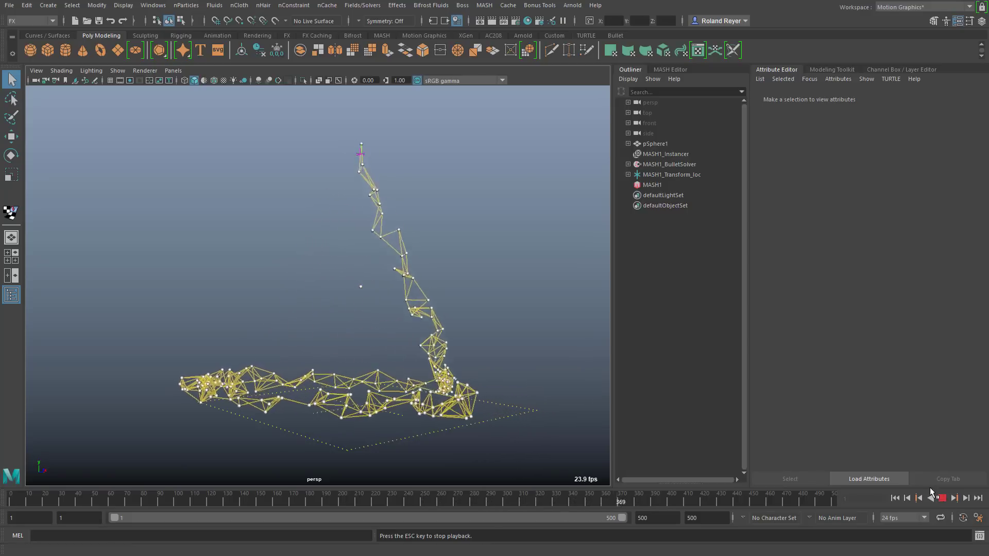
pyautogui.click(943, 498)
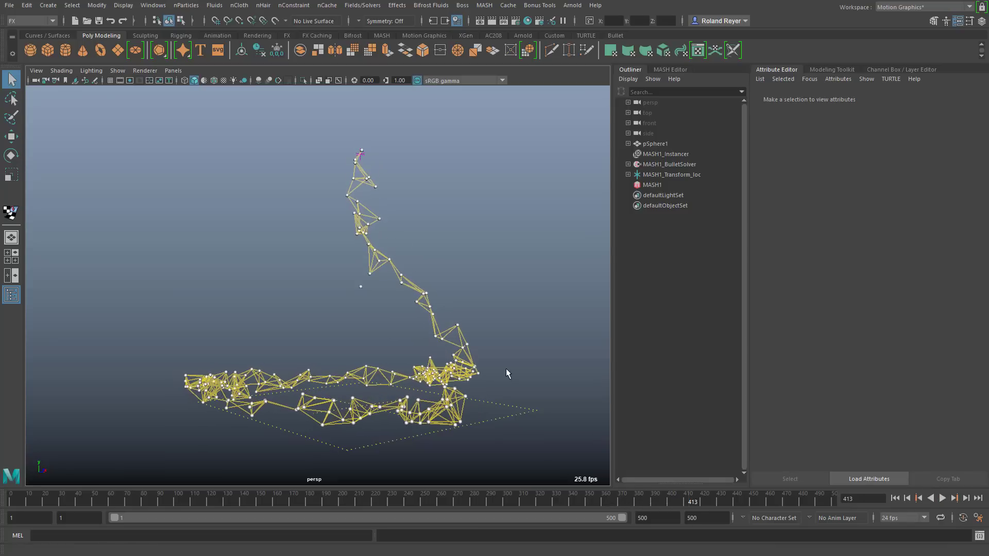
pyautogui.keyDown('alt'); pyautogui.moveTo(505, 369); pyautogui.dragTo(476, 361, button='middle'); pyautogui.keyUp('alt')
pyautogui.keyDown('alt'); pyautogui.moveTo(476, 361); pyautogui.dragTo(462, 396); pyautogui.keyUp('alt')
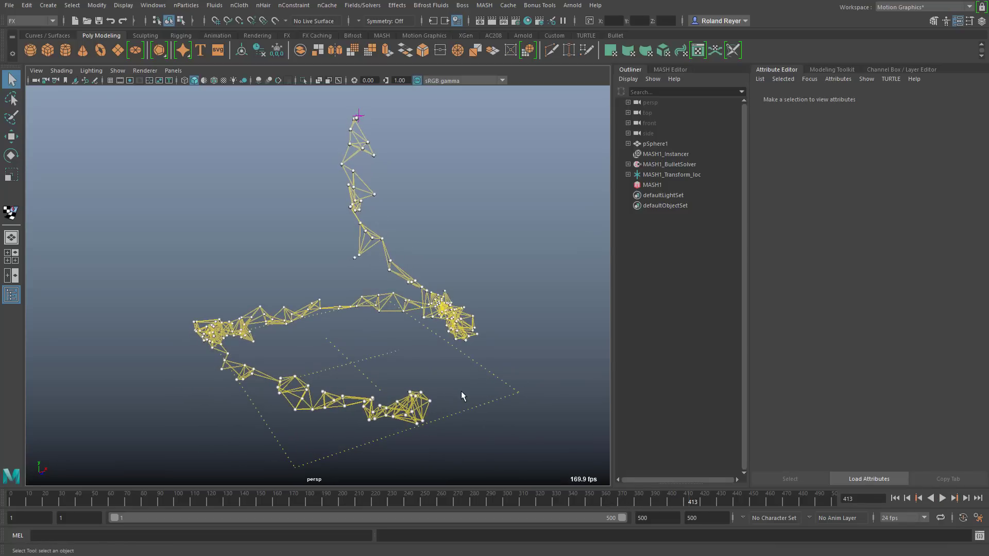